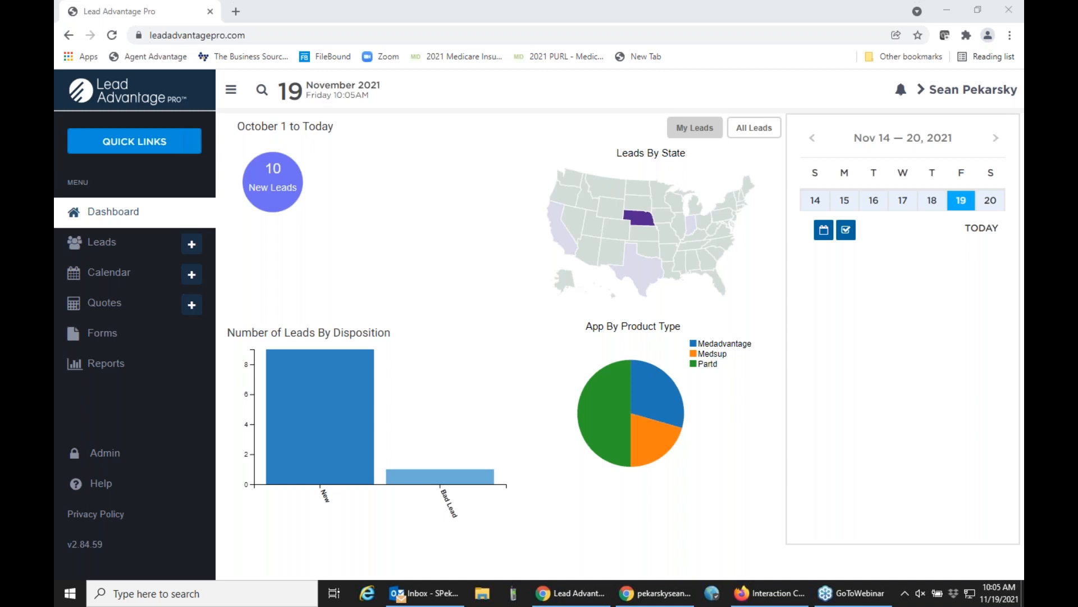
View the fields of the blank new lead form, then close it without entering anything.
click(191, 245)
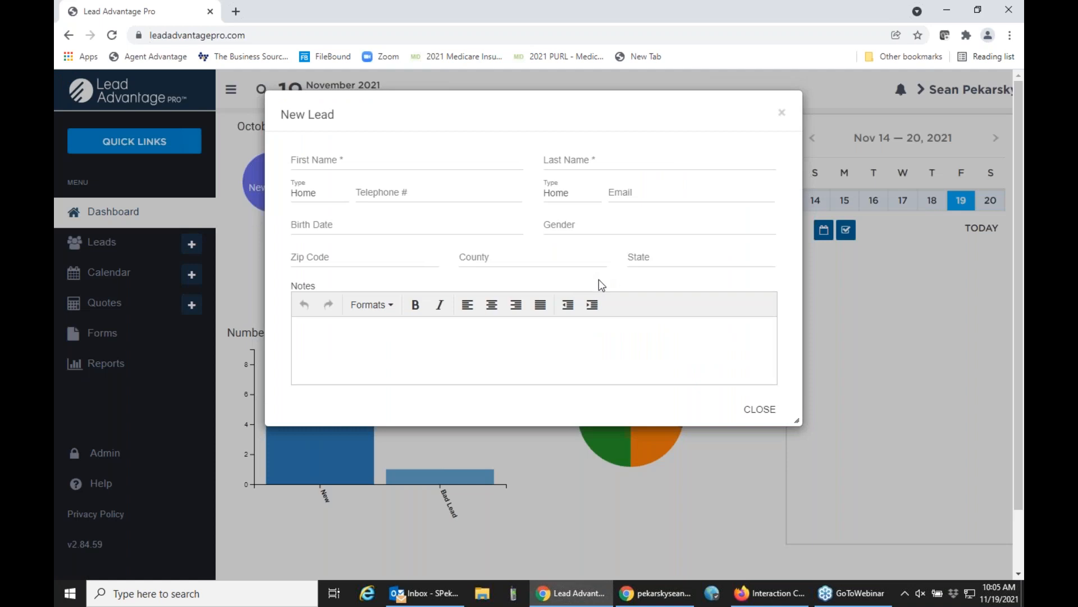
click(767, 417)
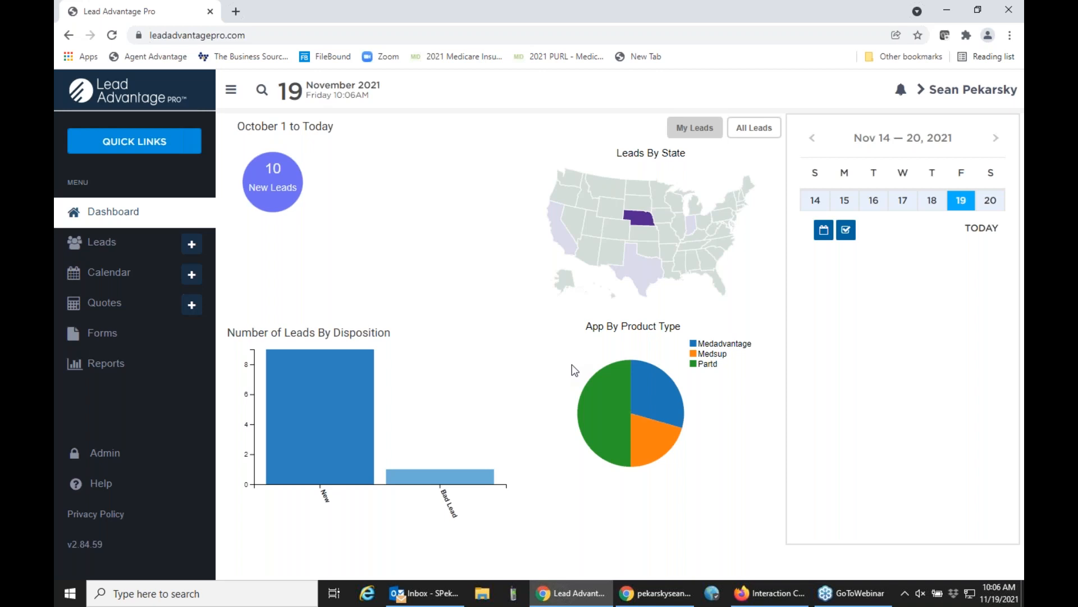
View the lead import page in the lead administration settings, then return to the dashboard.
click(115, 452)
click(245, 237)
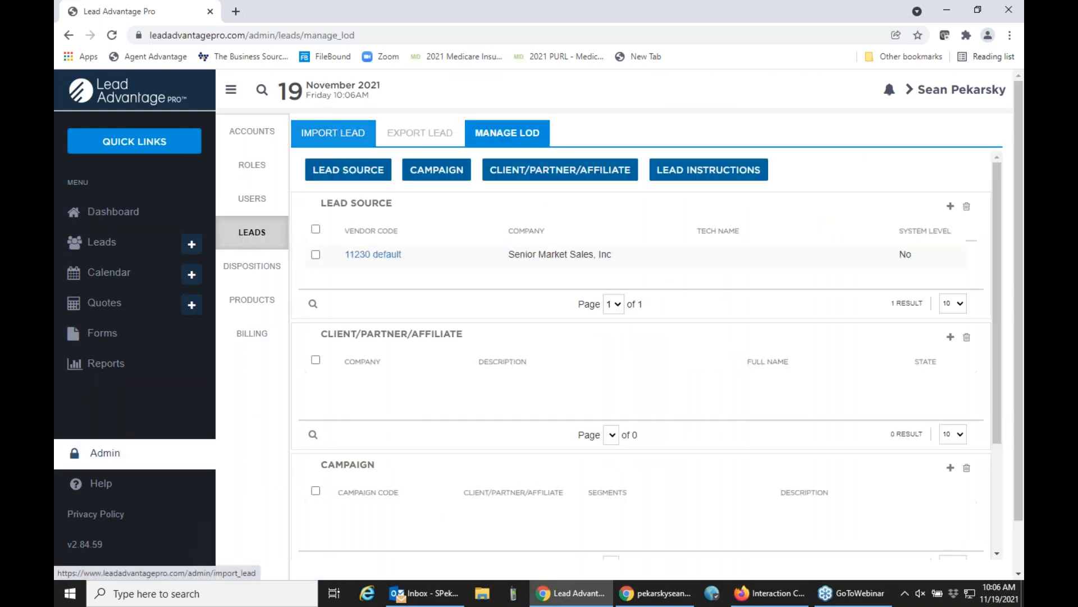
click(333, 133)
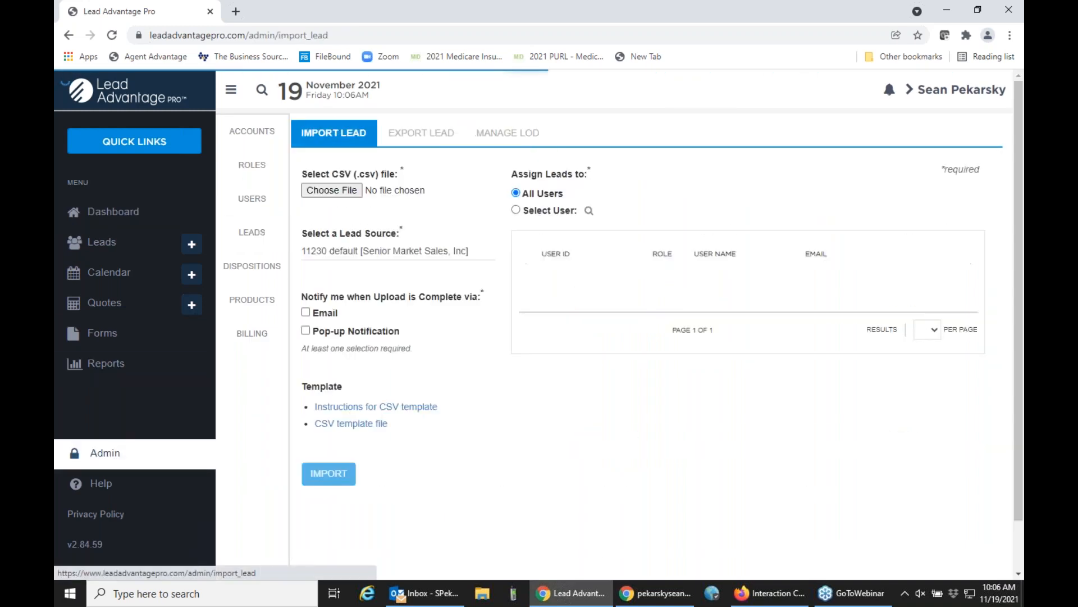
click(147, 224)
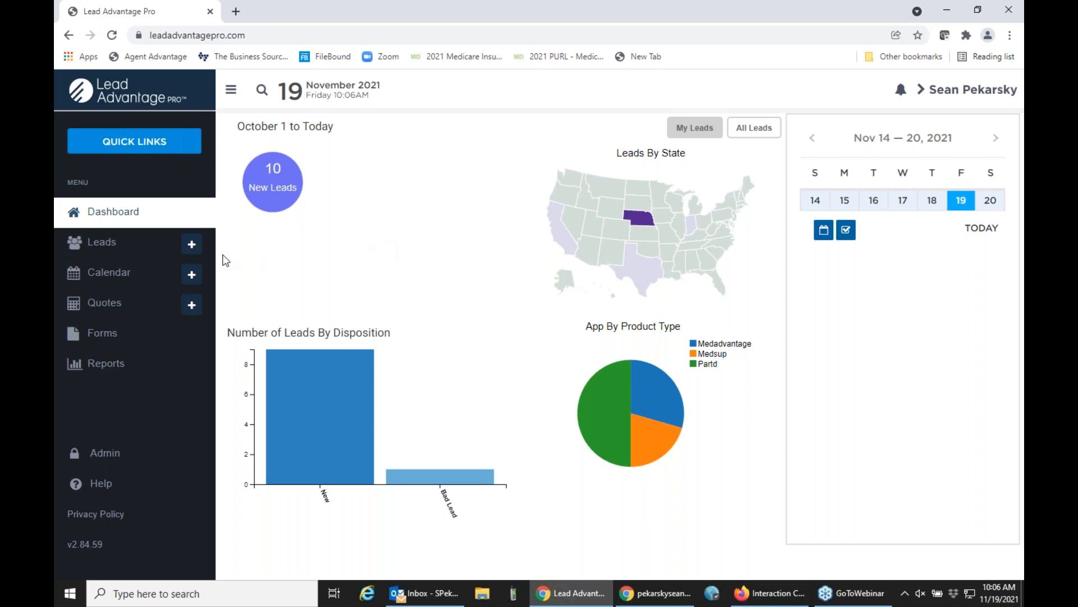
Open the most recent lead, dated Today 8:45AM, and bring up its full lead details.
click(139, 252)
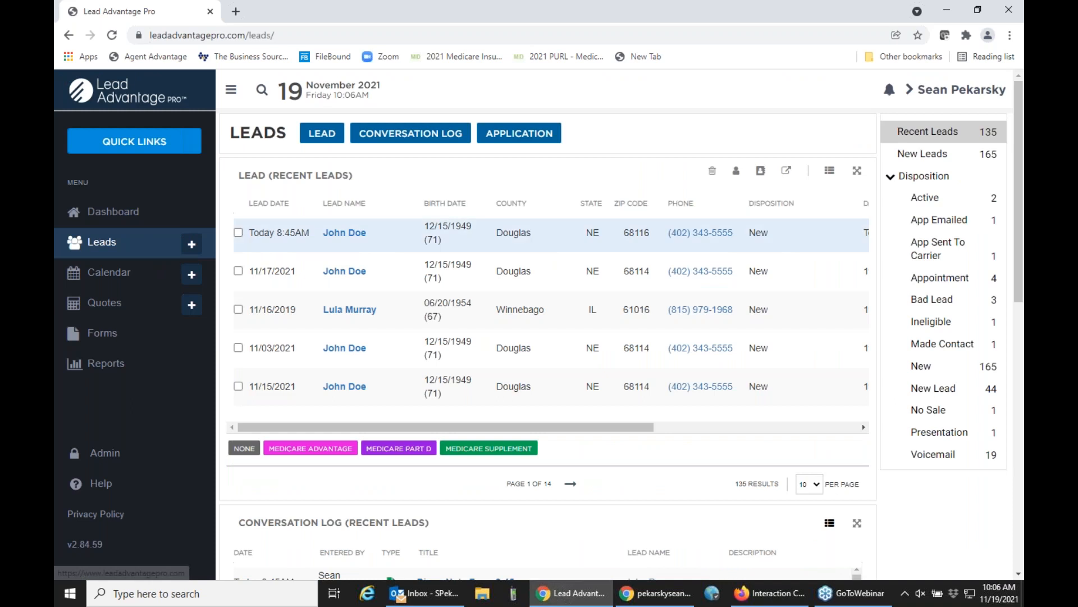
click(344, 239)
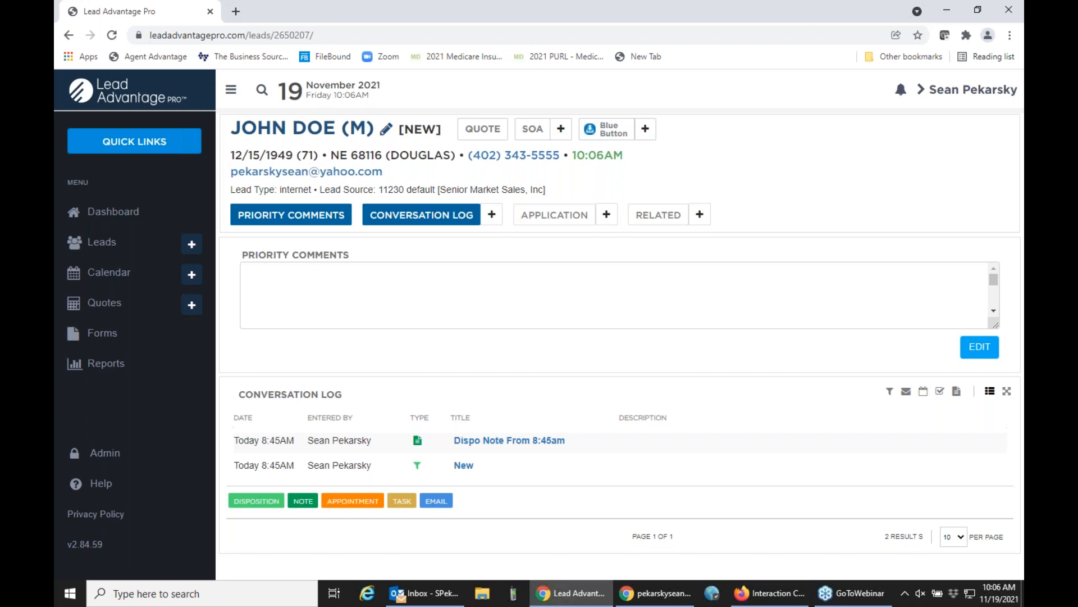
click(321, 135)
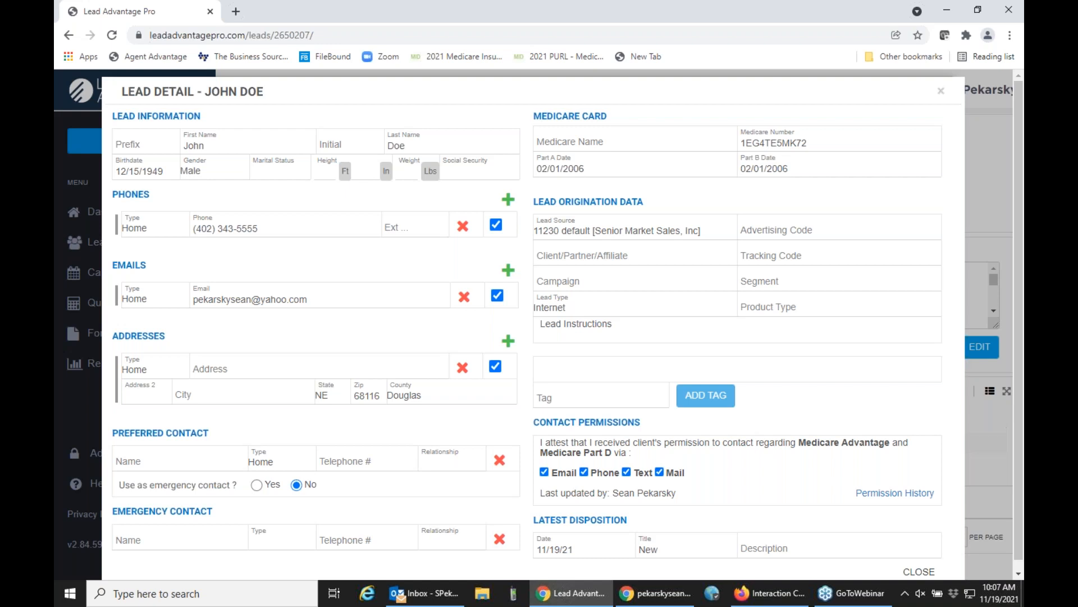
Enter the lead's home street address and city, then update and close the lead details.
click(220, 365)
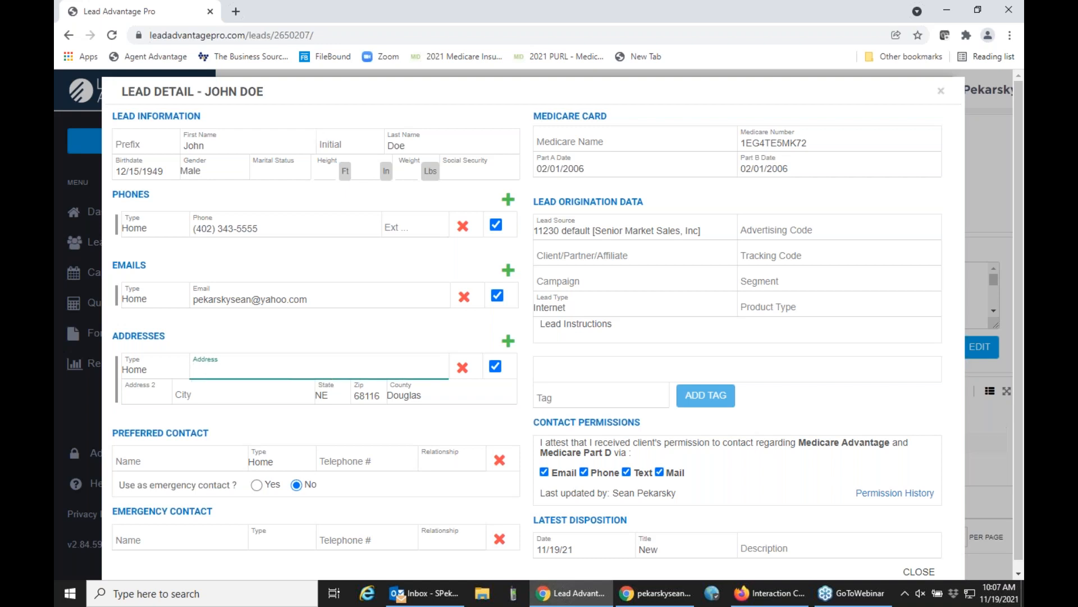
text(8420 )
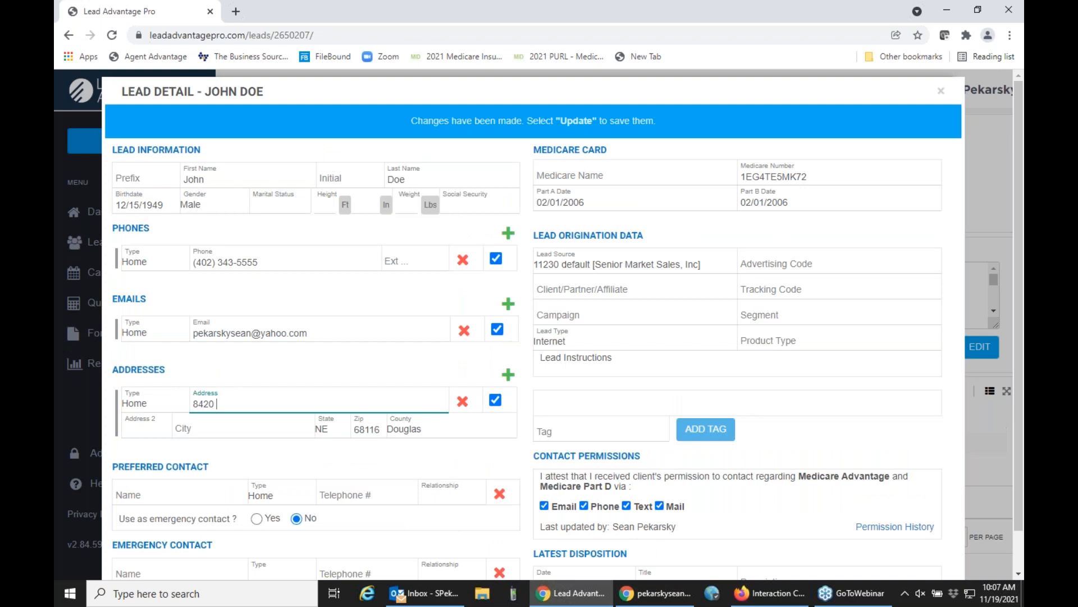
text(Test D)
key(BackSpace)
text(Rd)
key(Tab)
key(Tab)
key(Tab)
text(Omaha)
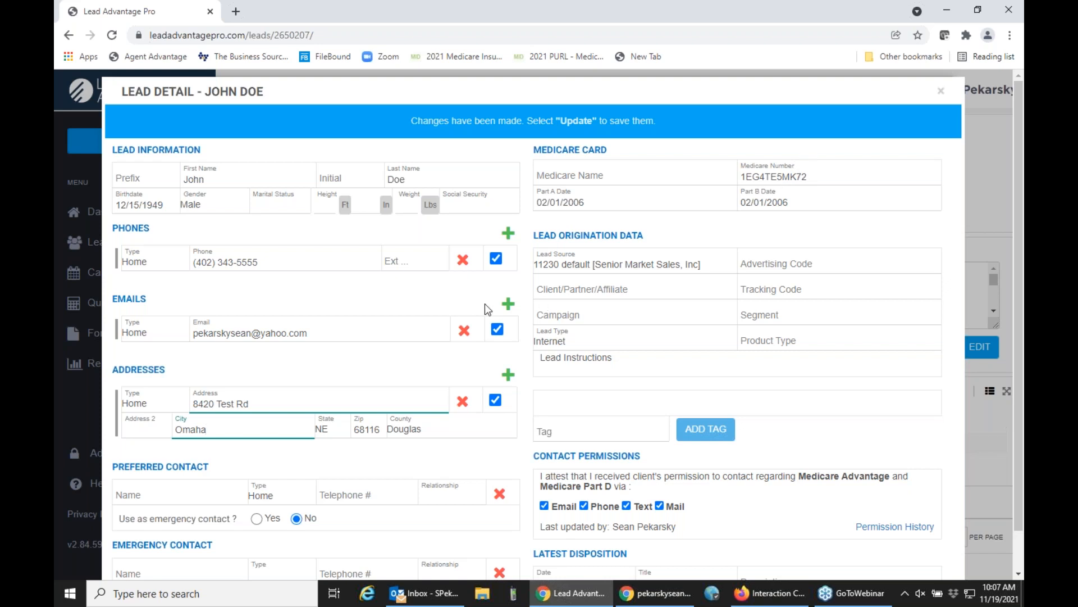
scroll(484, 303, down, 1)
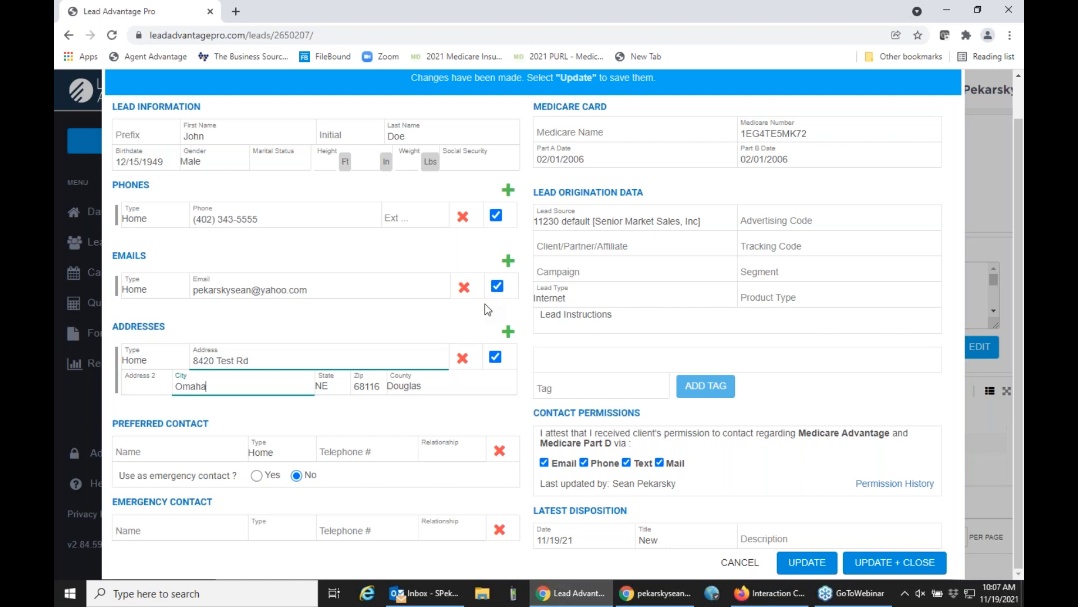
click(879, 565)
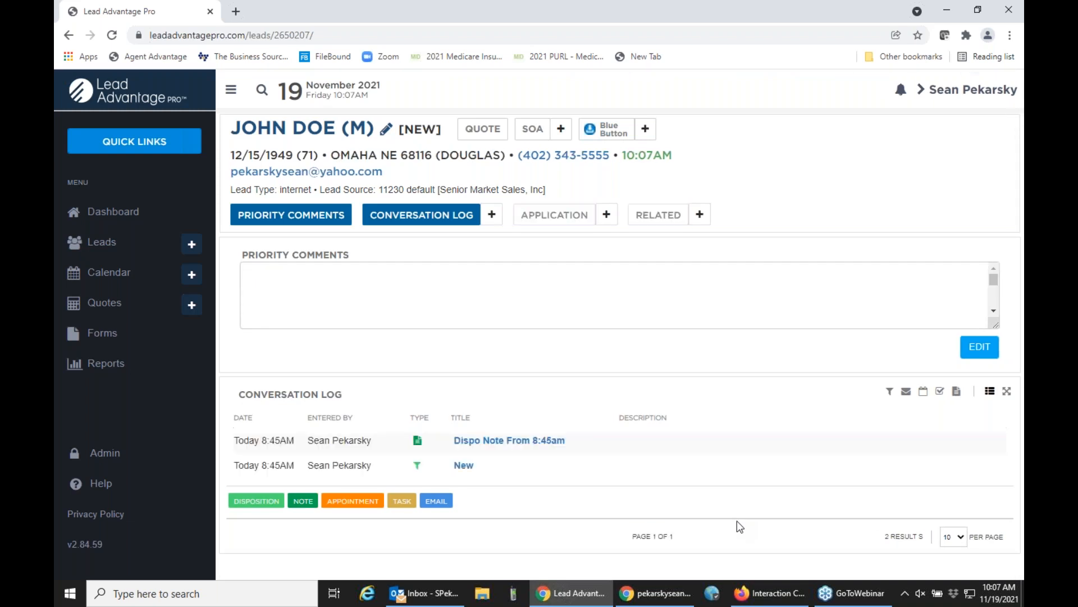
View the email form for a new conversation log entry on this lead, then close it without sending.
click(490, 219)
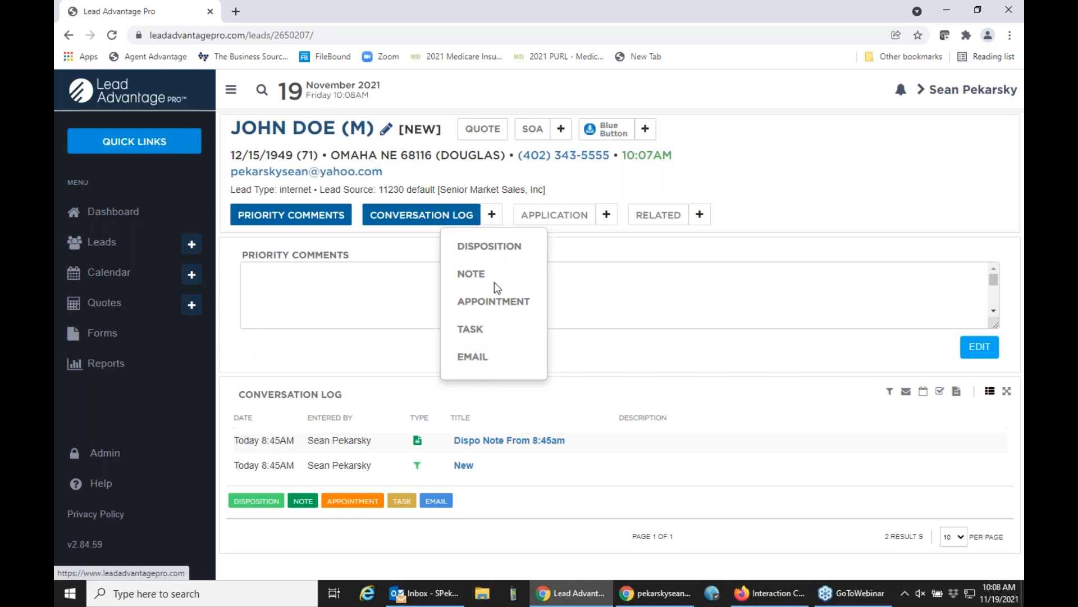
click(473, 356)
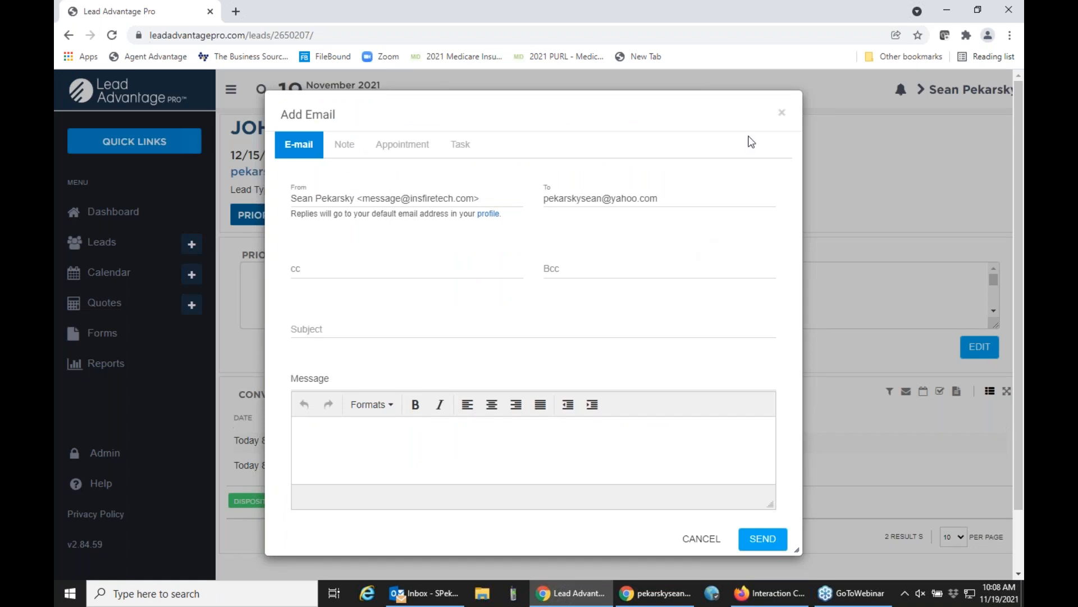
click(783, 114)
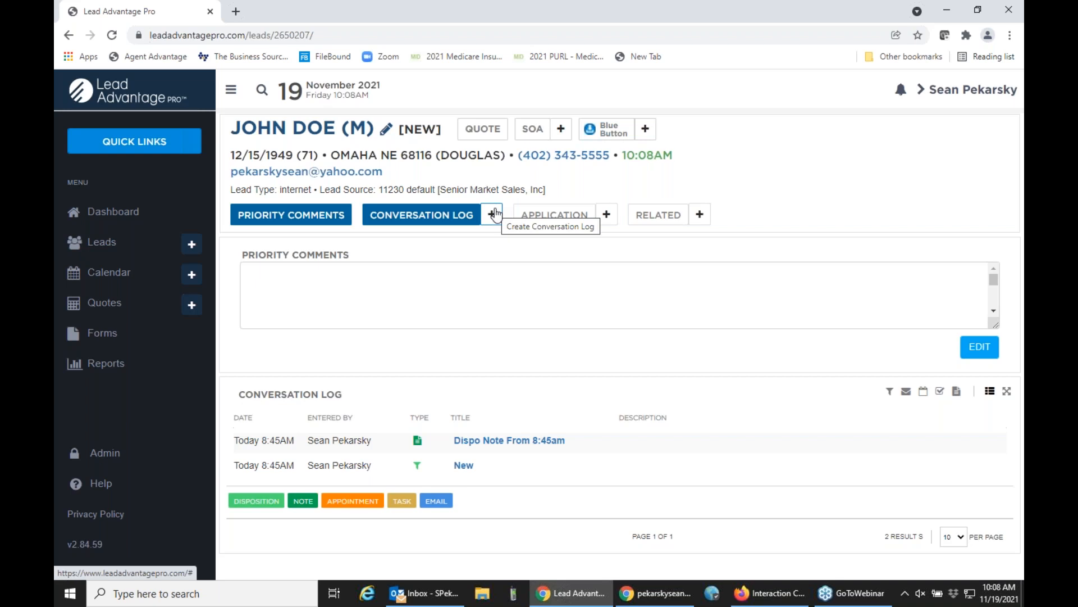
Examine the full list of dispositions available for the lead's conversation log, then cancel without adding one.
click(494, 214)
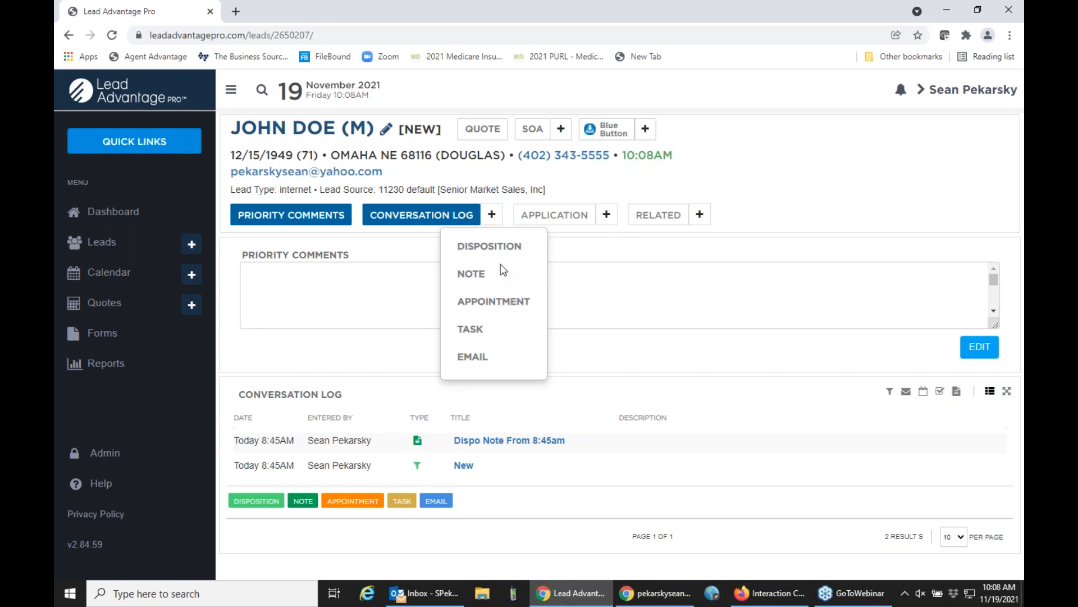
click(502, 245)
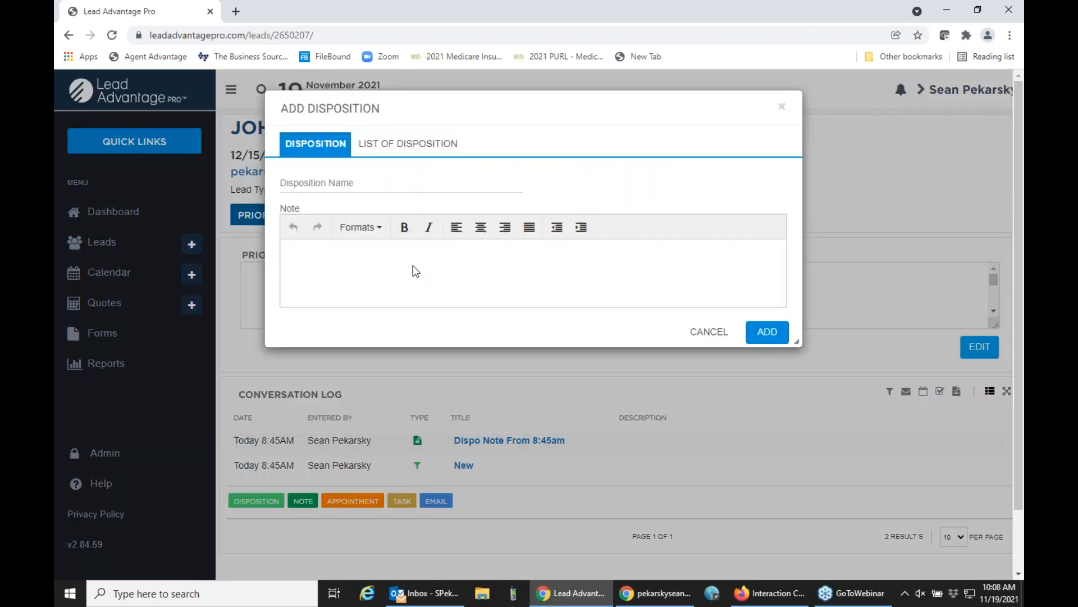
click(387, 143)
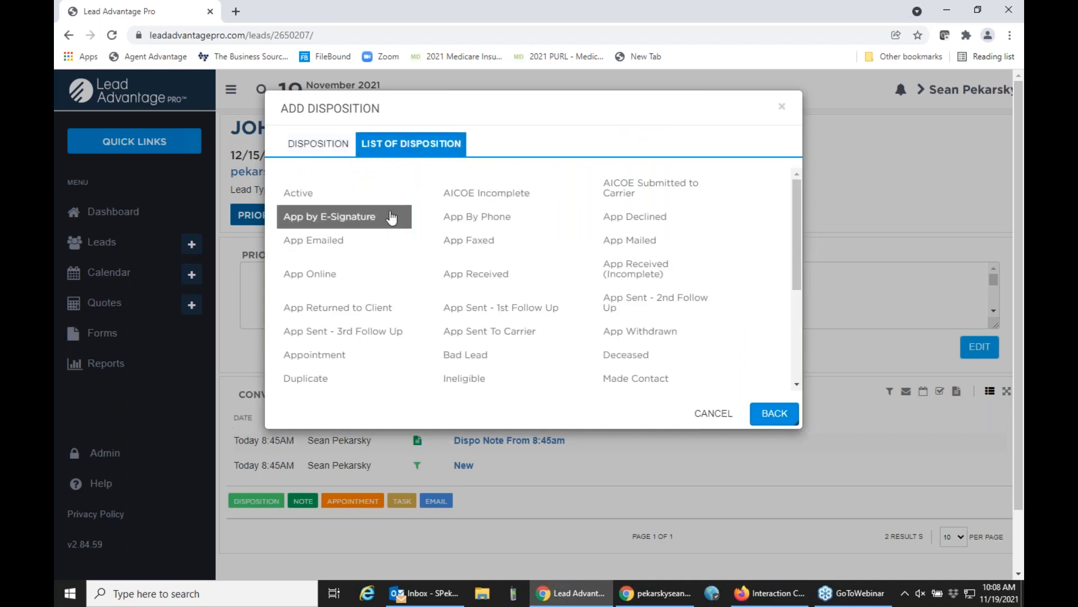
scroll(391, 217, down, 1)
scroll(391, 218, down, 2)
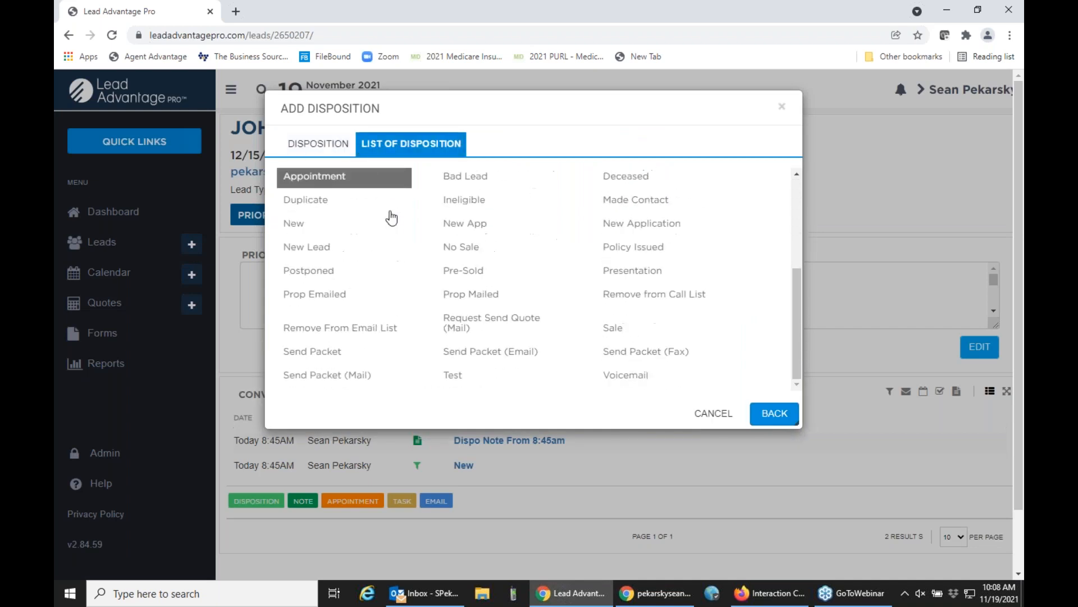
scroll(391, 217, down, 1)
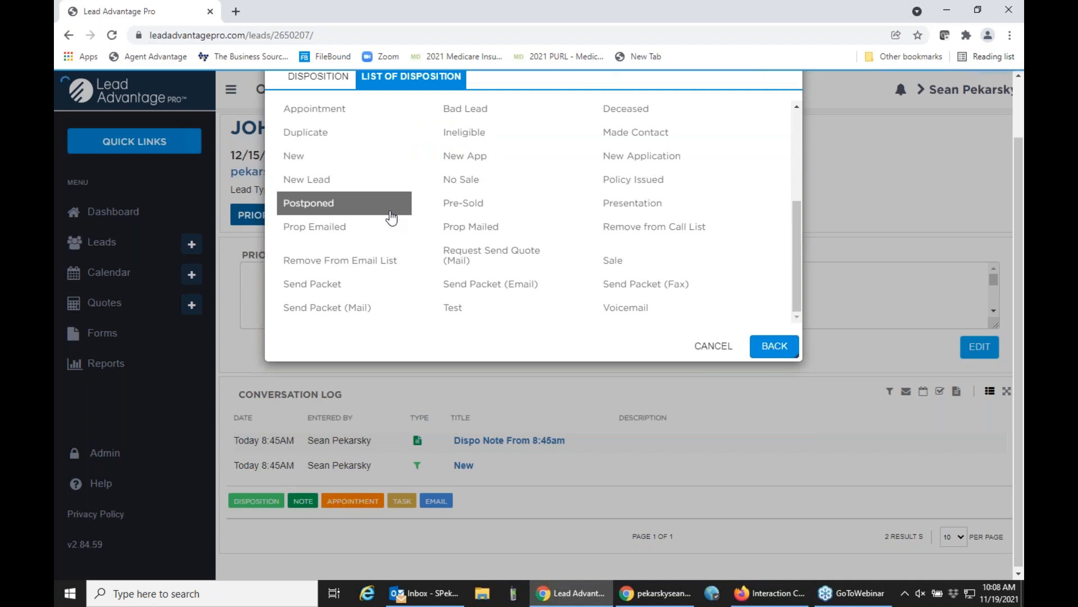
scroll(400, 245, up, 1)
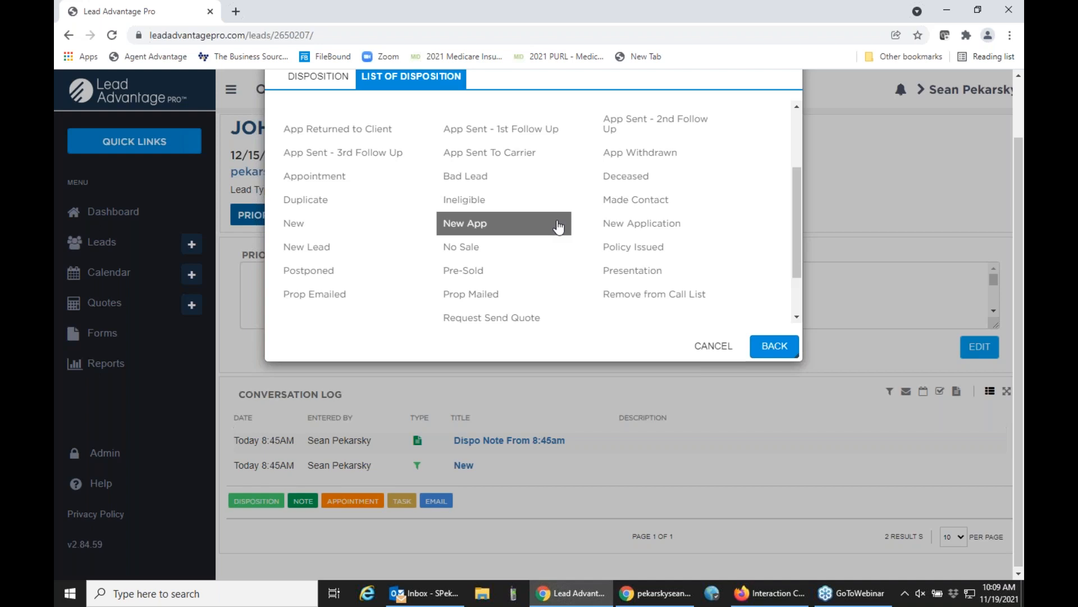
scroll(558, 227, up, 2)
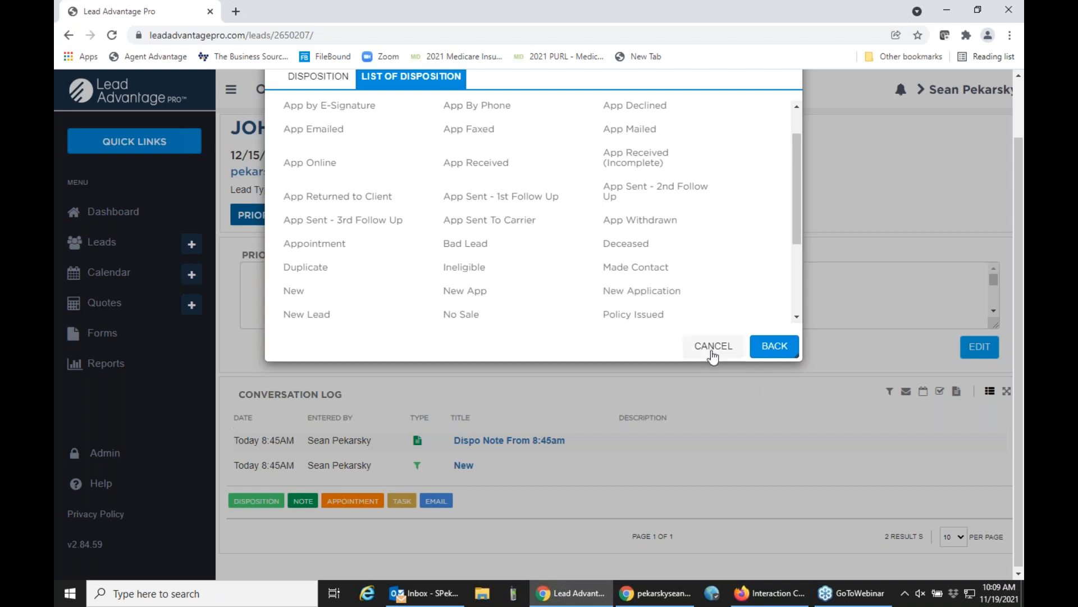
click(711, 347)
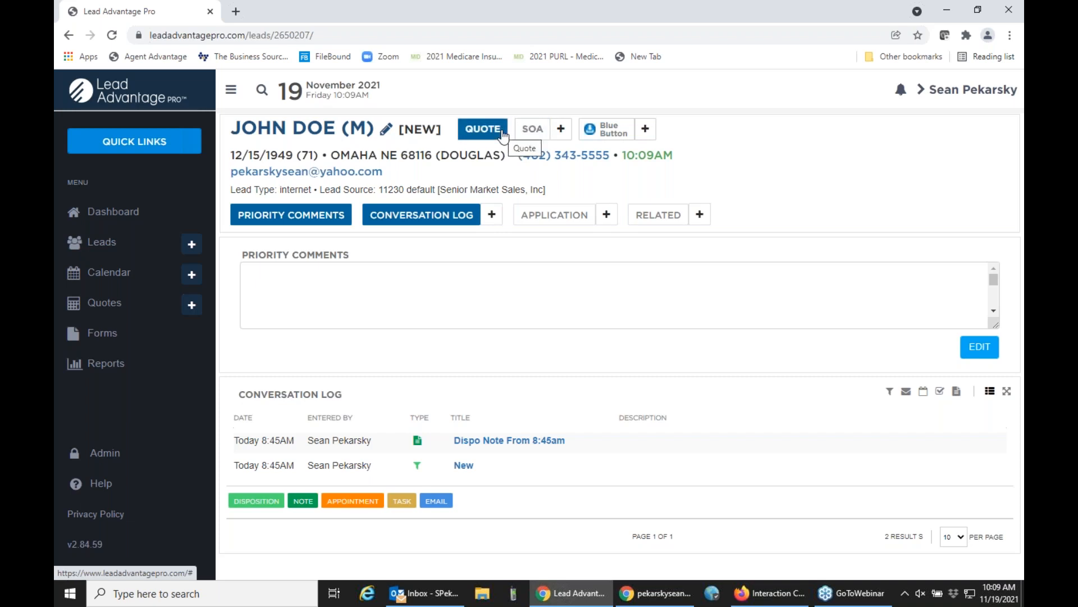
Start a Medicare Supplement quote from the lead's record.
click(486, 136)
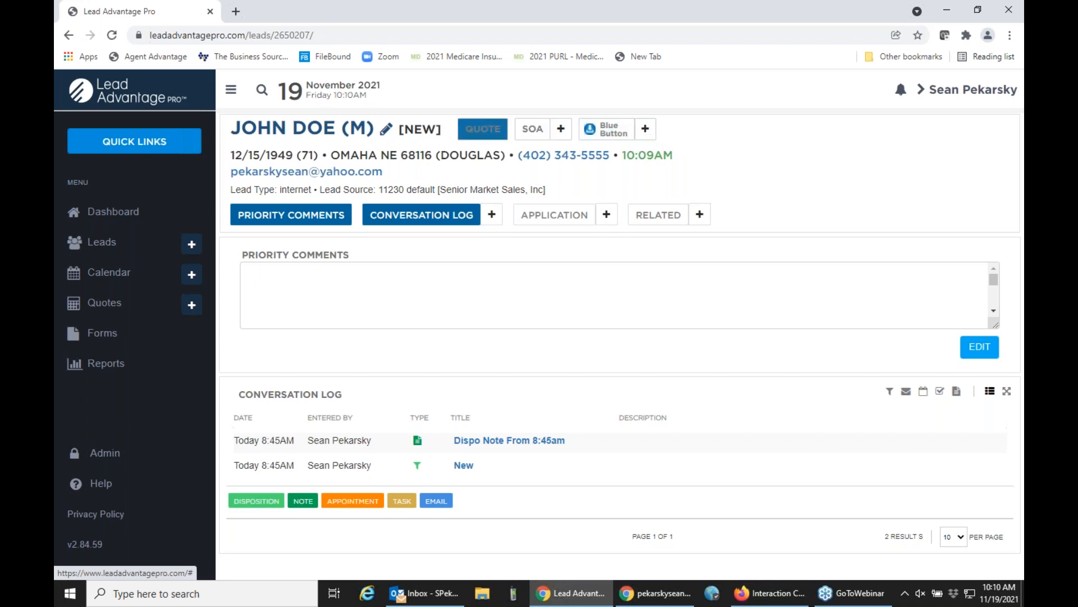
click(470, 130)
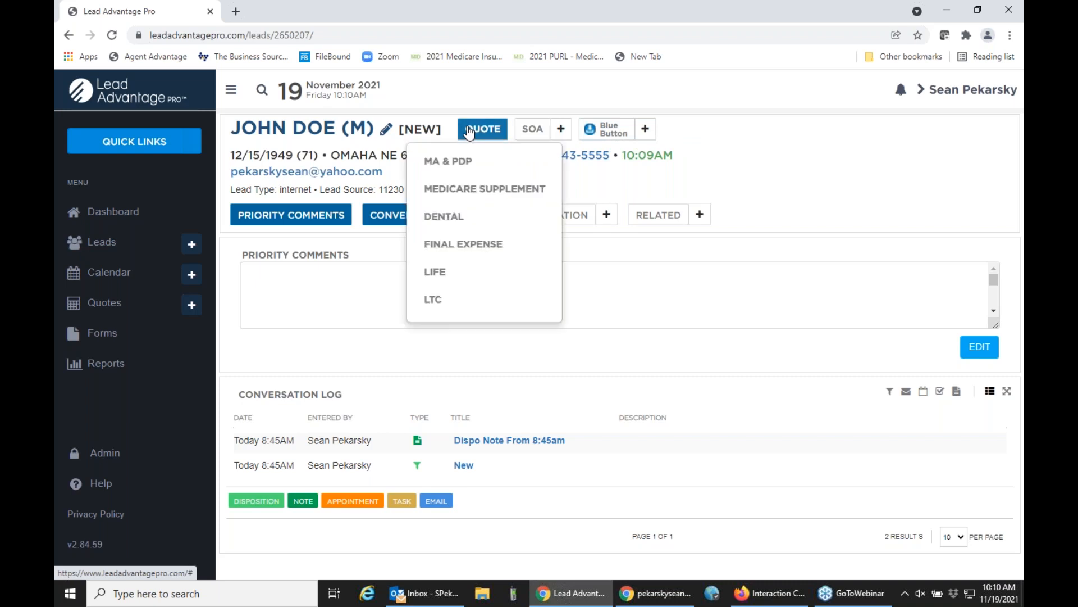
click(483, 189)
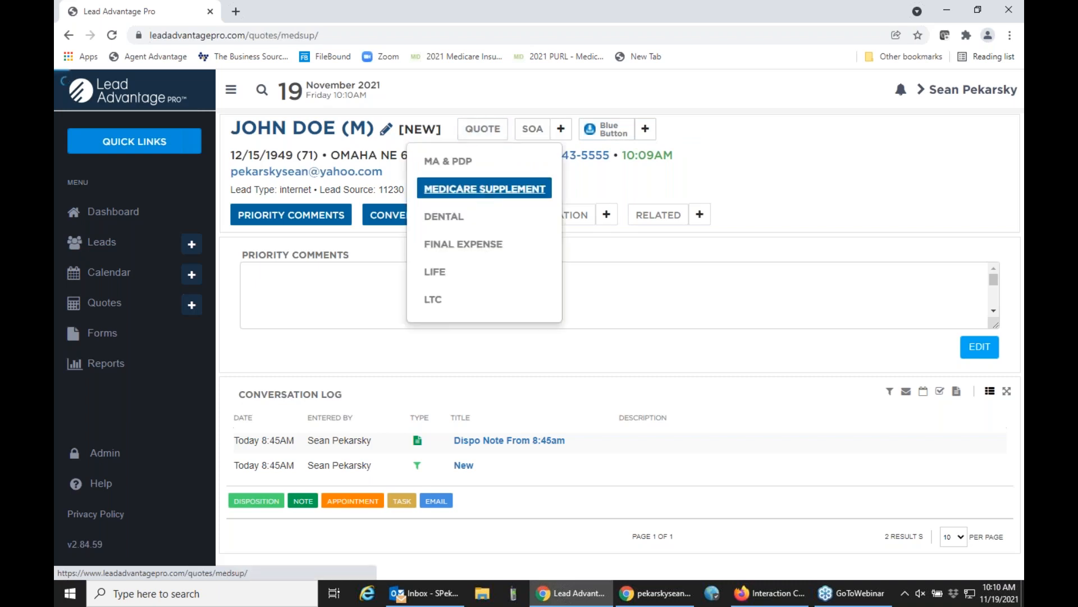
Set Household Discount to "Yes – Qualifies for Household Discount" and Open Enrollment/Guarantee Issue to "Yes-Open Enrollment" for the quote.
scroll(485, 193, down, 1)
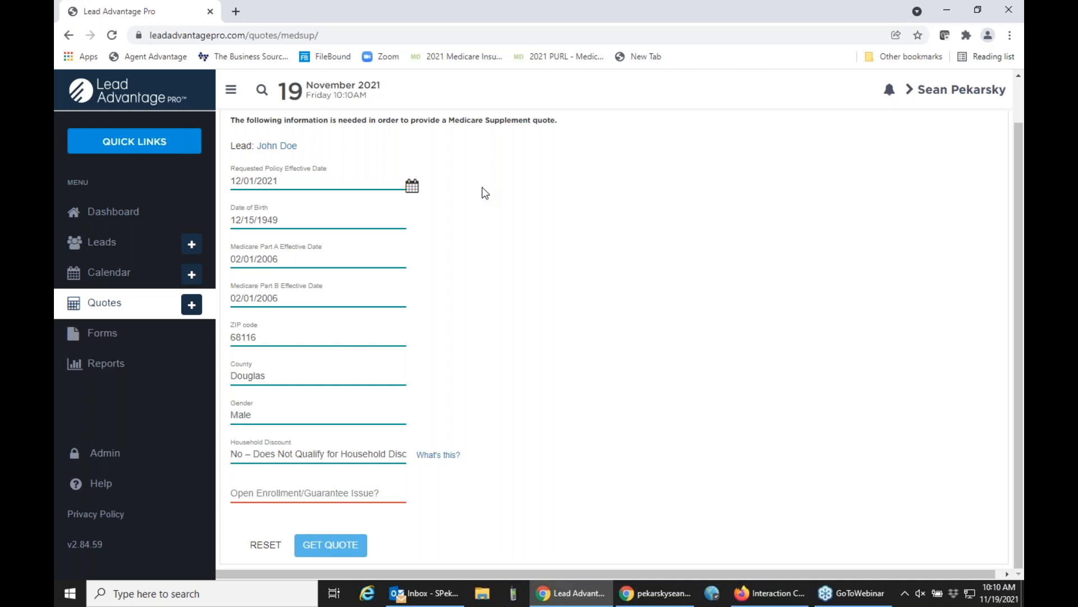
click(349, 451)
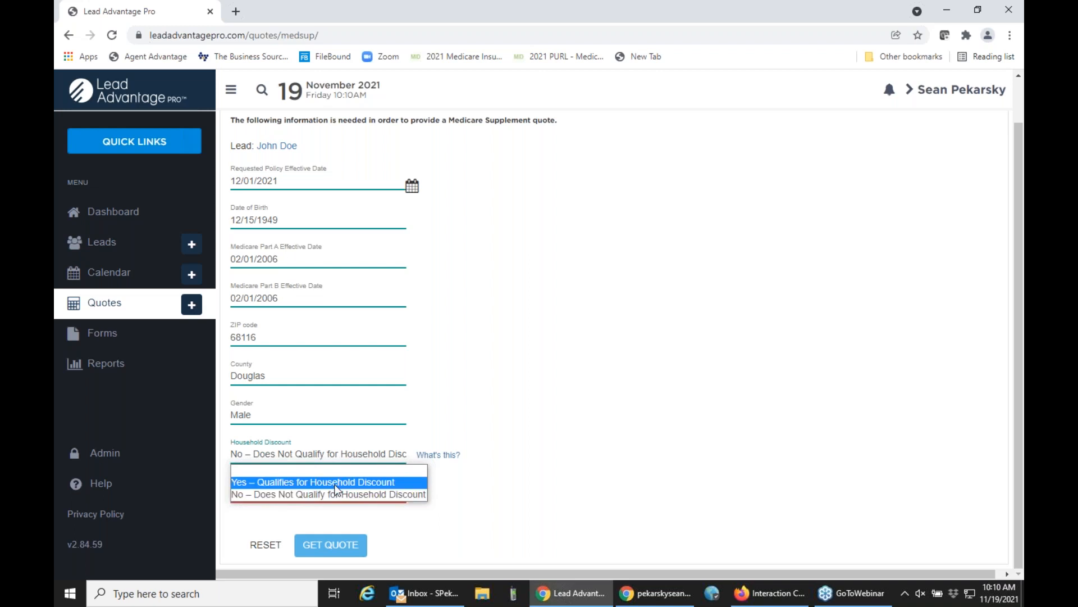
click(481, 406)
click(397, 453)
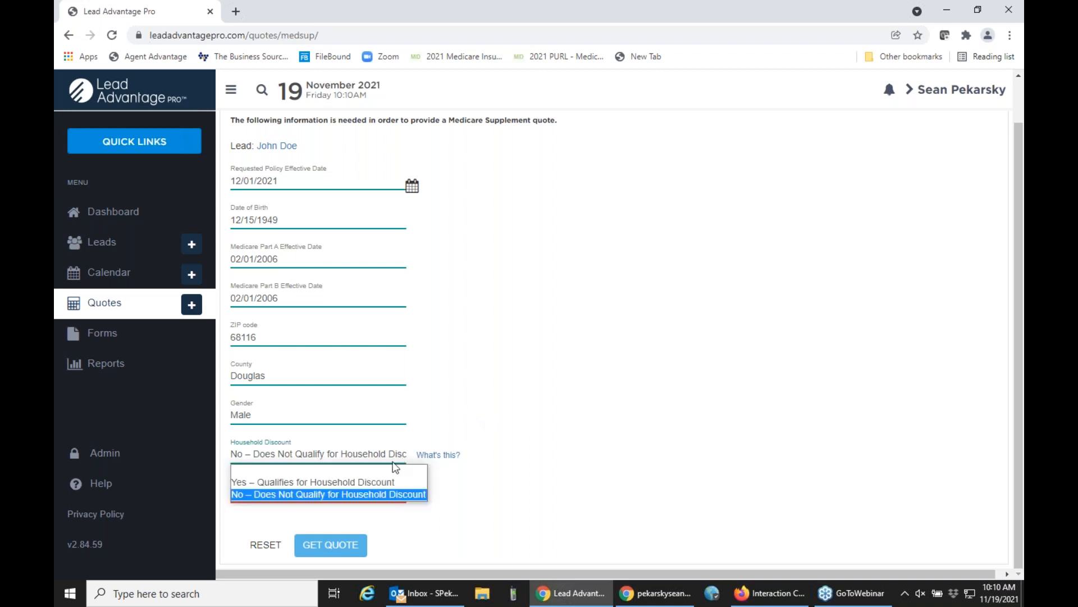
click(381, 481)
click(341, 493)
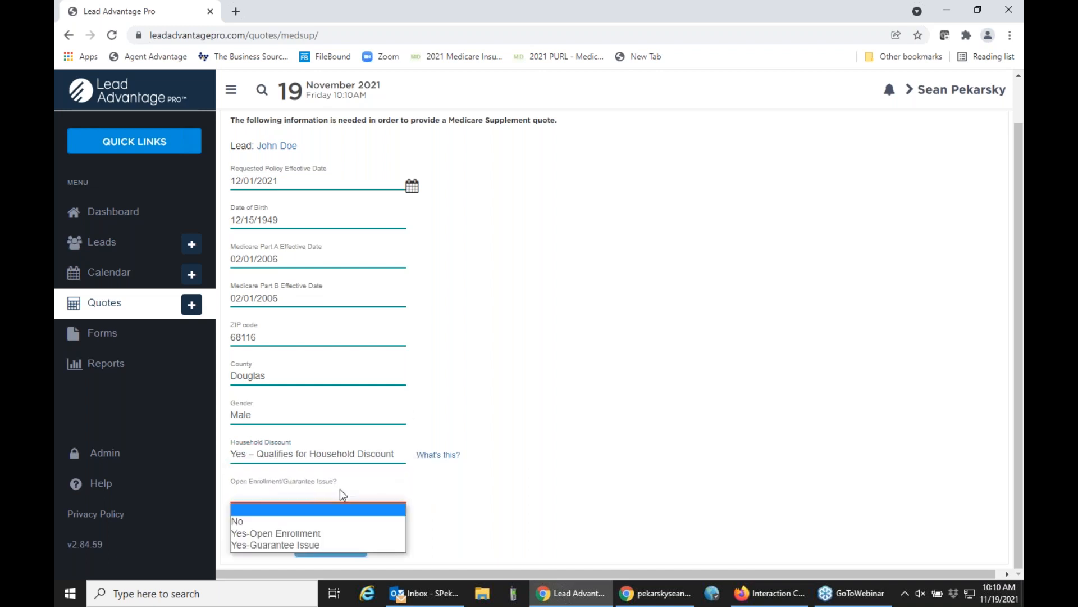
click(339, 533)
Get the Medicare Supplement quotes with Tobacco User set to No, and collapse the side navigation to widen the results.
scroll(449, 393, down, 1)
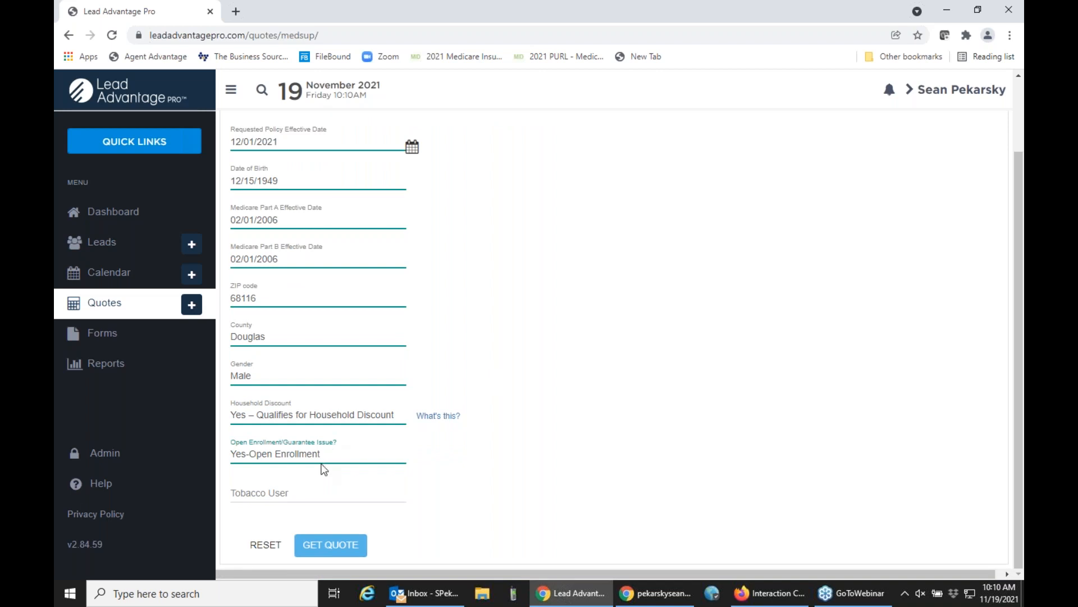
click(304, 494)
click(265, 518)
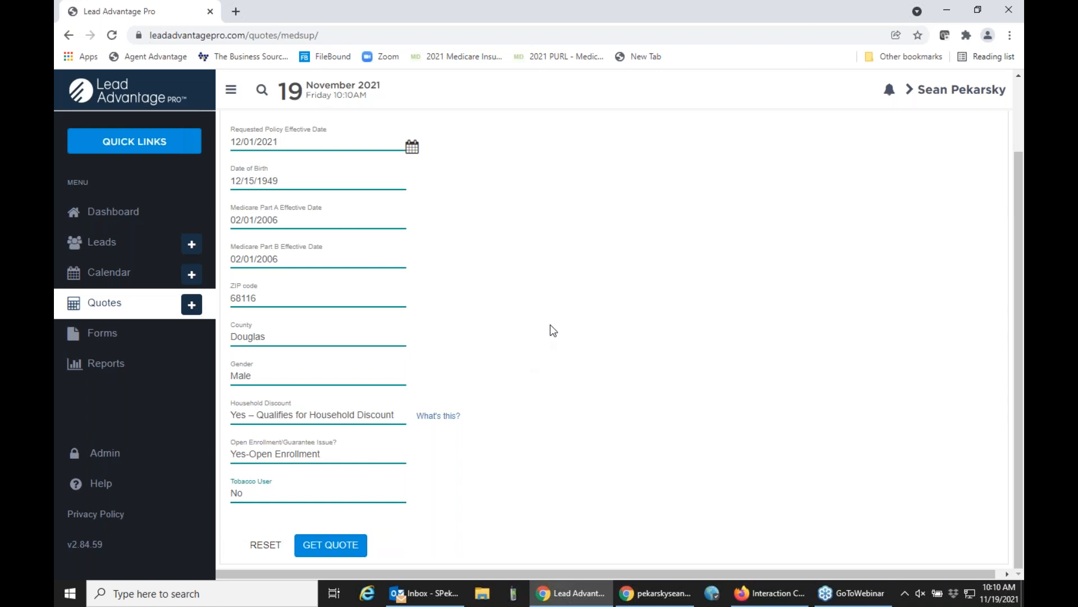
click(330, 545)
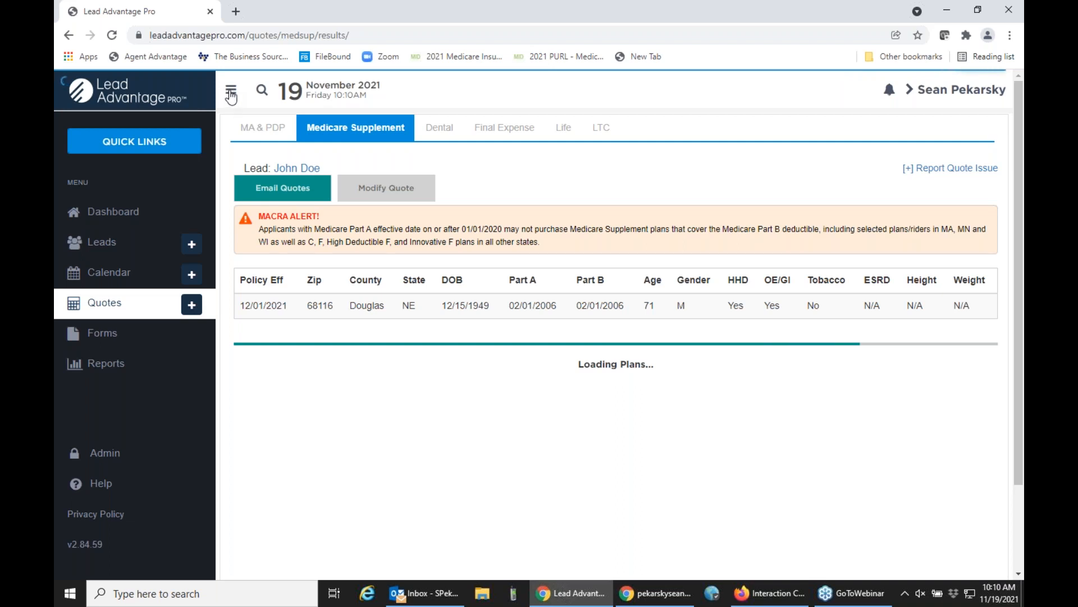
click(230, 95)
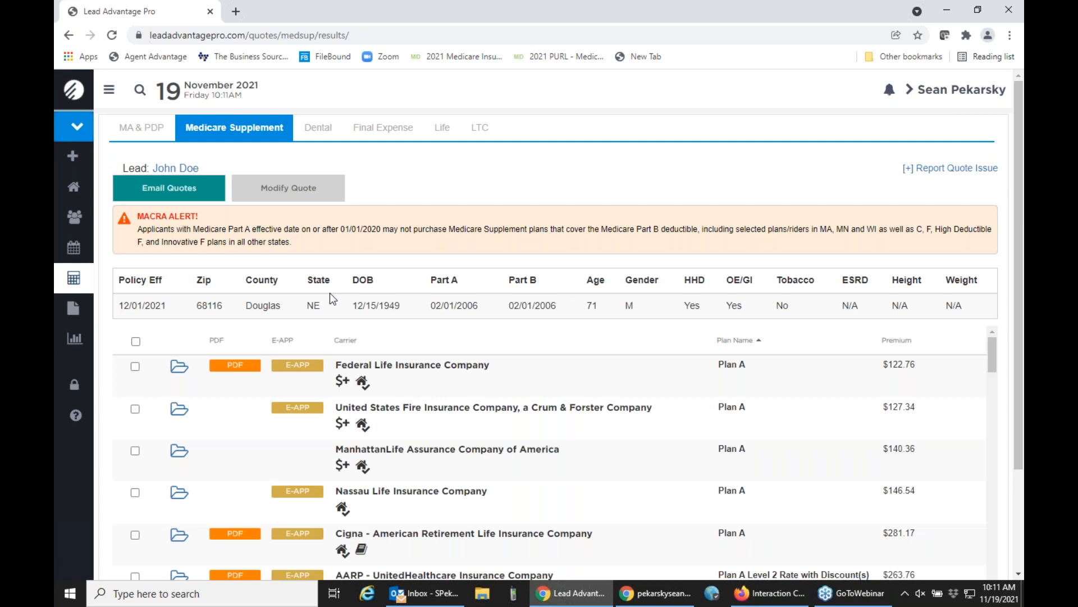
Review the quote criteria and browse the Medicare Supplement results from Plan A through the Plan G premiums.
drag(116, 305, 962, 305)
click(962, 305)
scroll(651, 387, down, 3)
scroll(650, 391, down, 5)
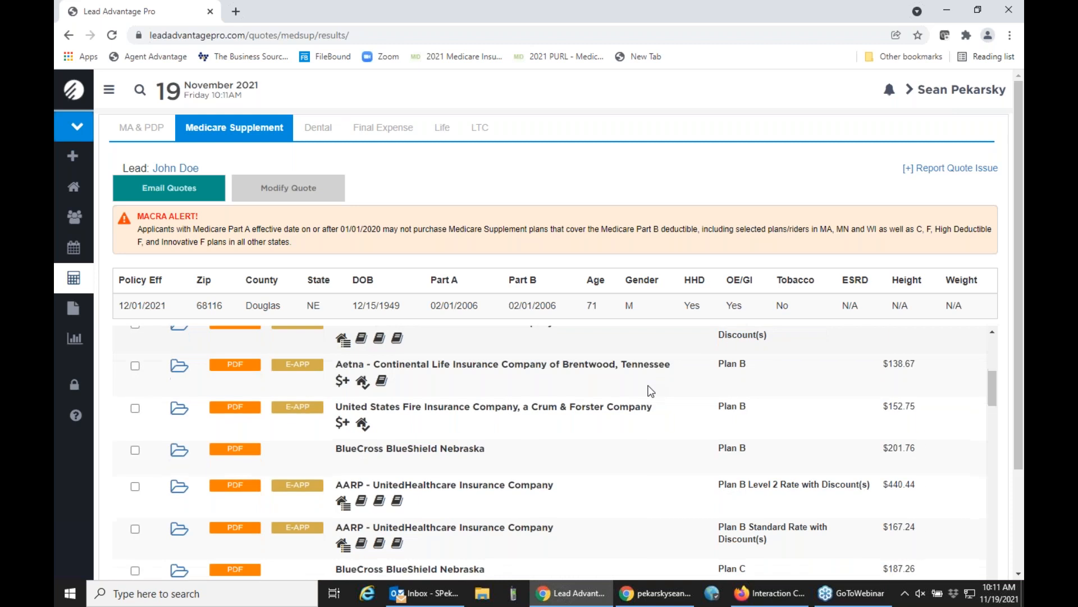
scroll(651, 392, down, 5)
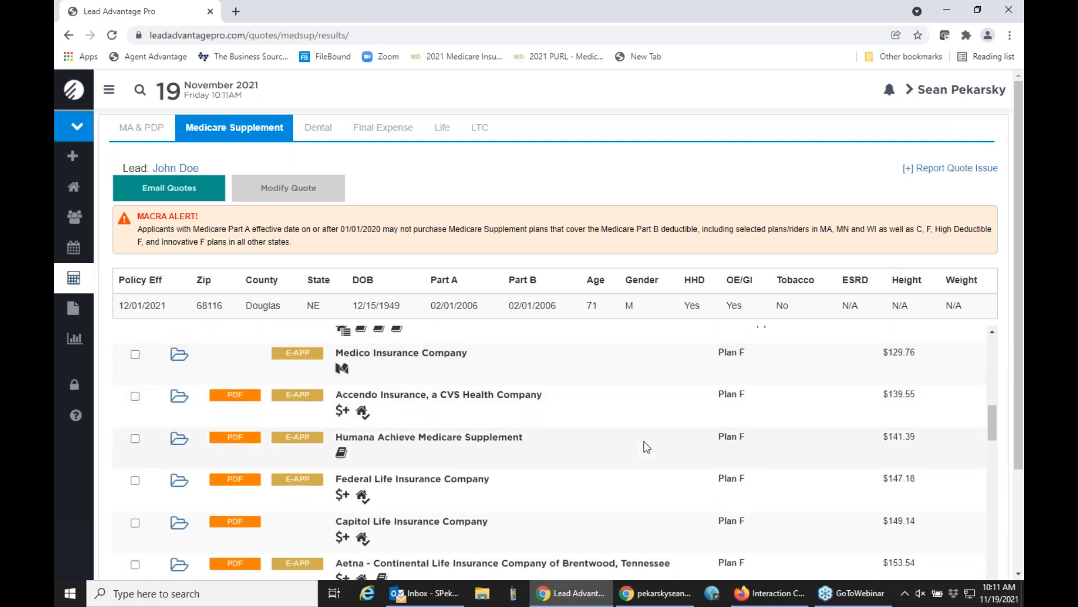
scroll(644, 440, down, 5)
scroll(644, 441, down, 7)
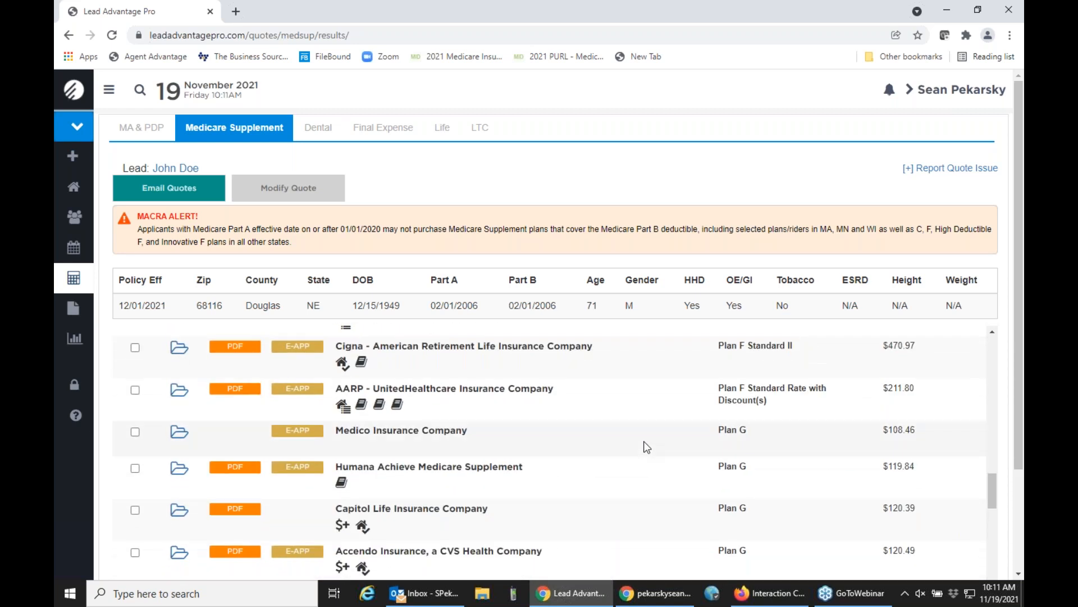
scroll(644, 440, down, 2)
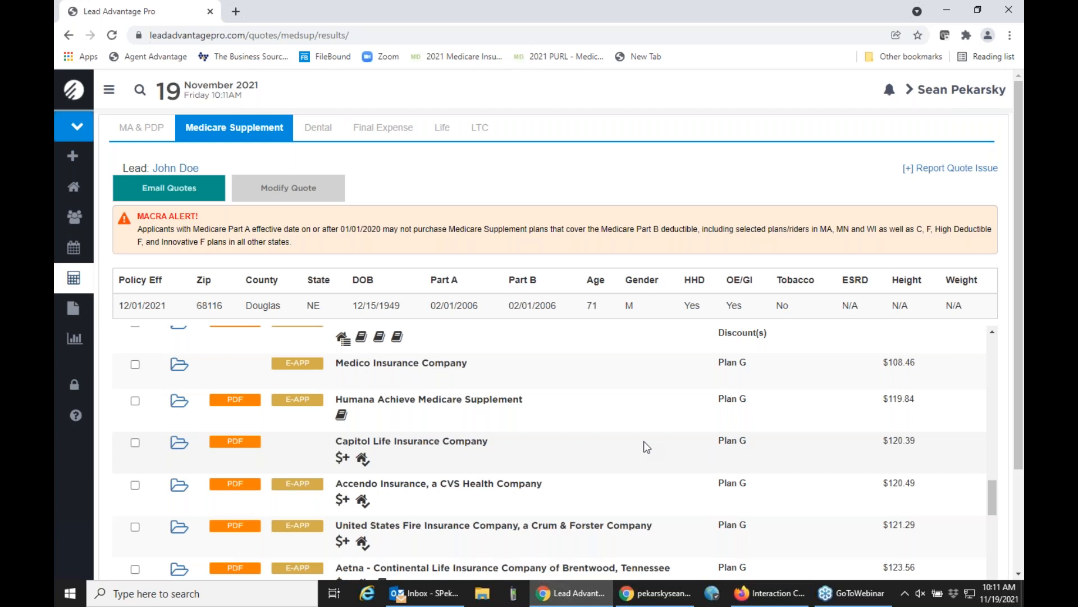
Preview the client e-mail for the Medico, Humana Achieve and Capitol Life Plan G quotes, then cancel it and deselect all three.
click(135, 364)
click(135, 400)
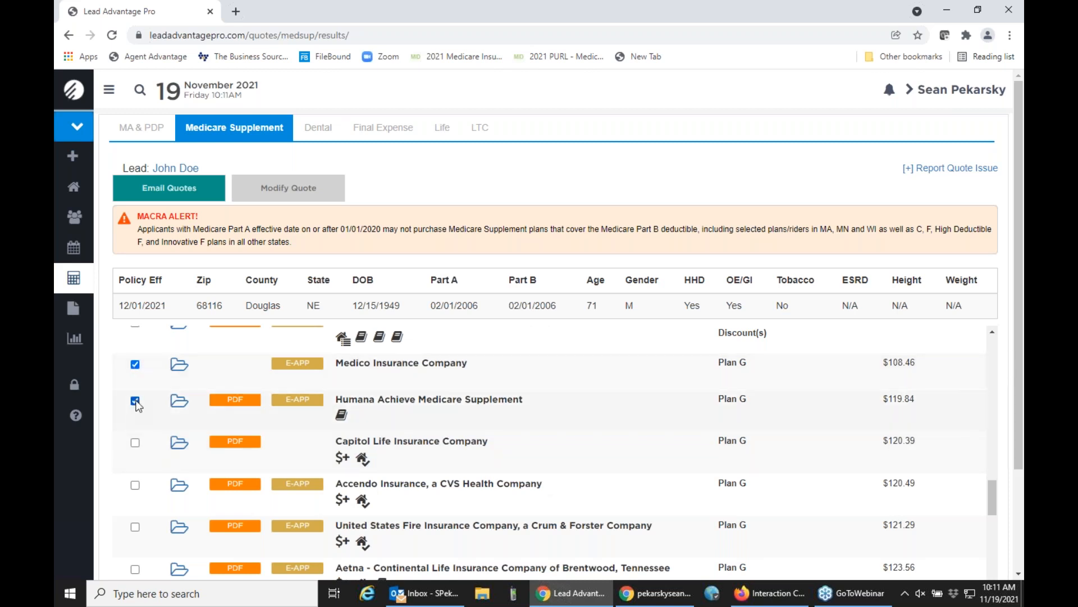
click(134, 442)
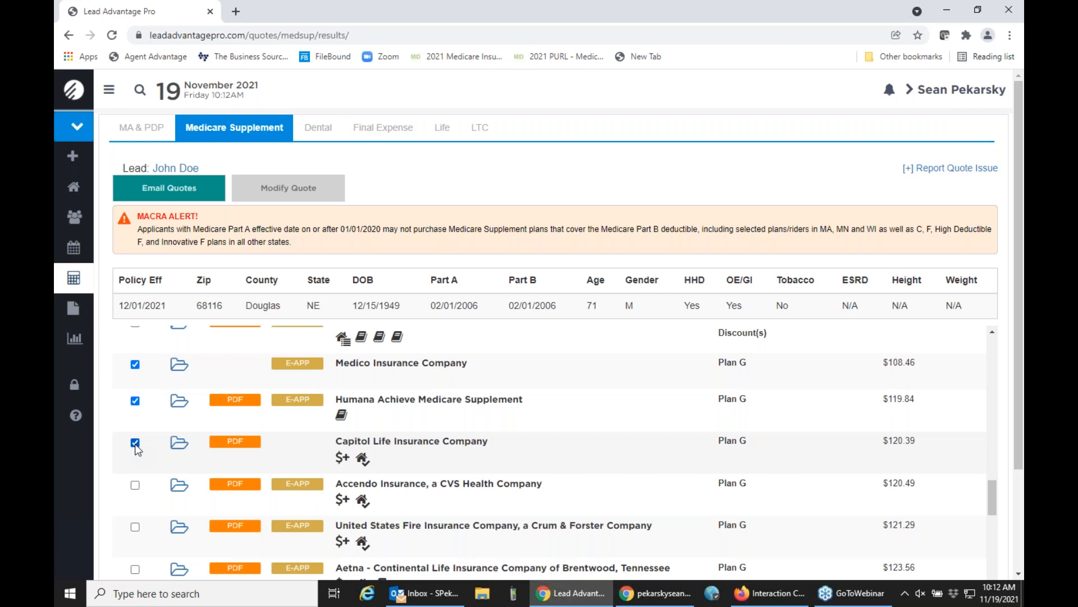
click(185, 194)
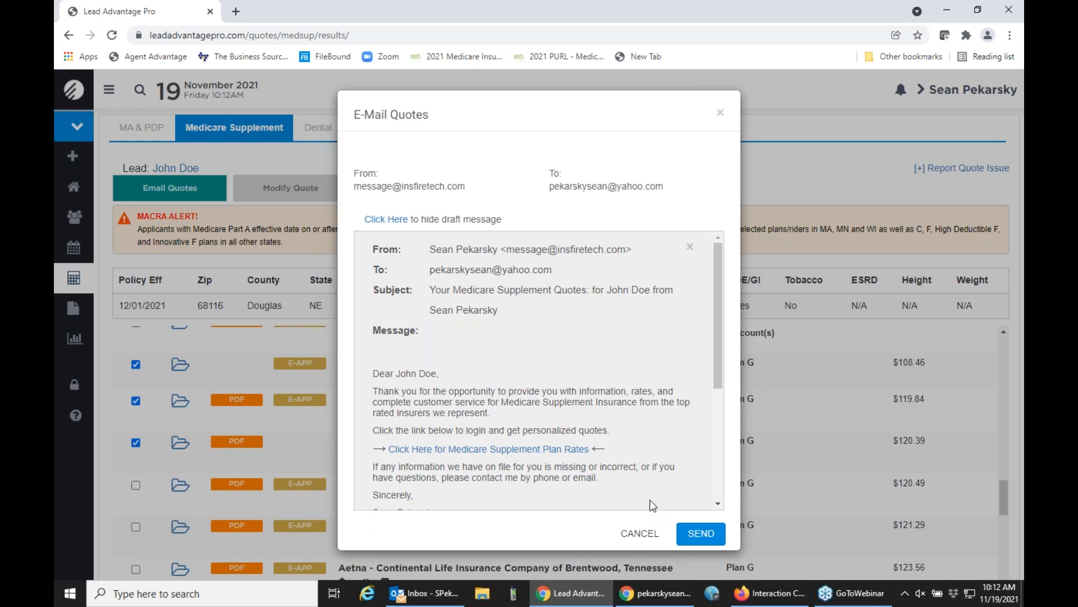
click(640, 533)
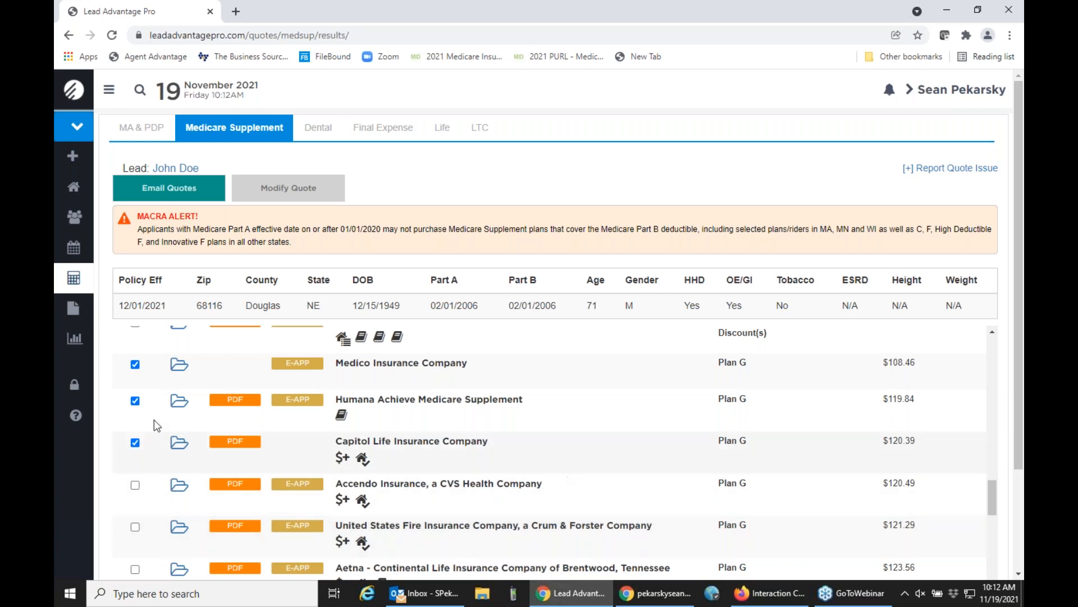
click(135, 364)
click(134, 400)
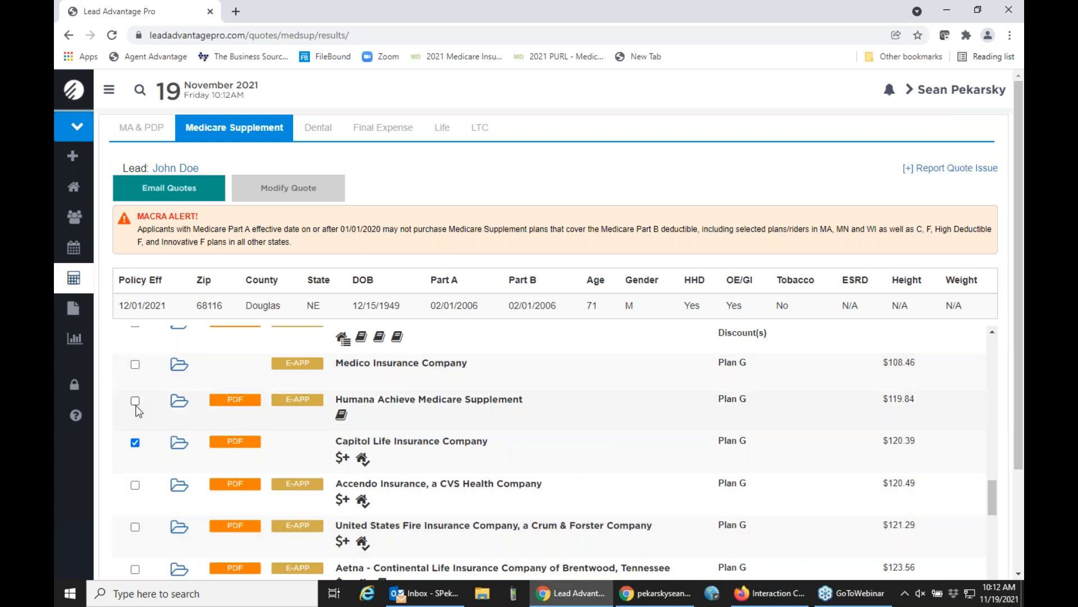
click(135, 442)
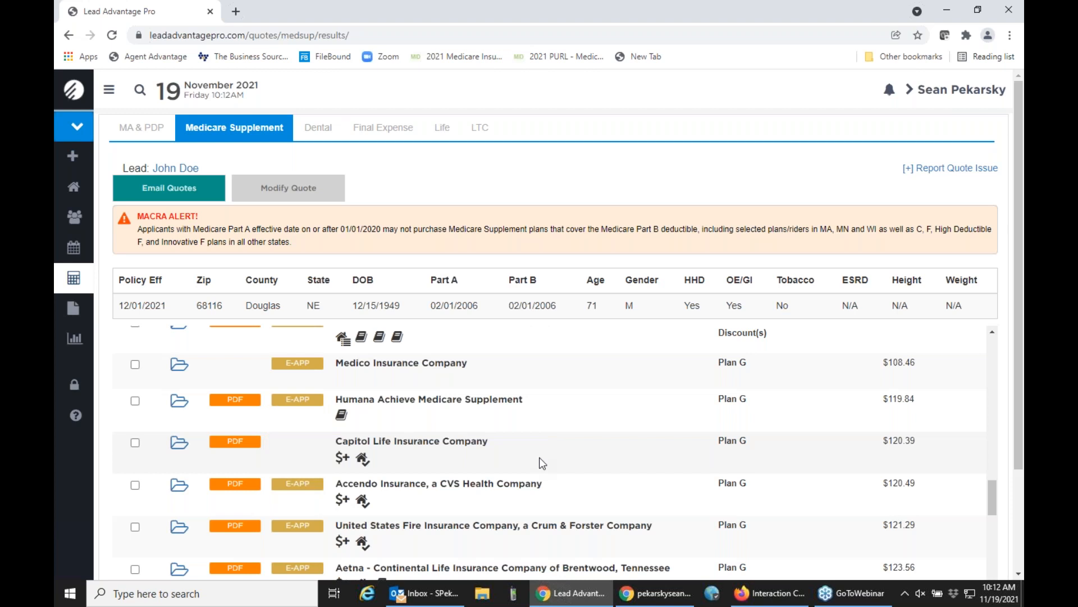
View the NE Outline of Coverage from the plan documents of United World Life Insurance Company's Plan G, then close the PDF.
scroll(542, 463, down, 3)
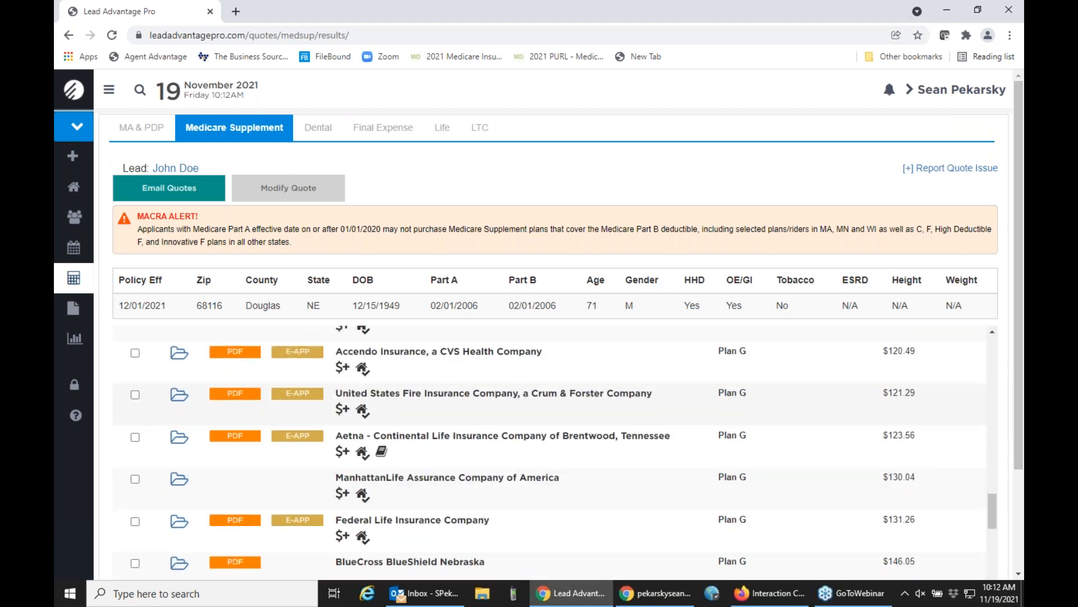
scroll(543, 462, down, 2)
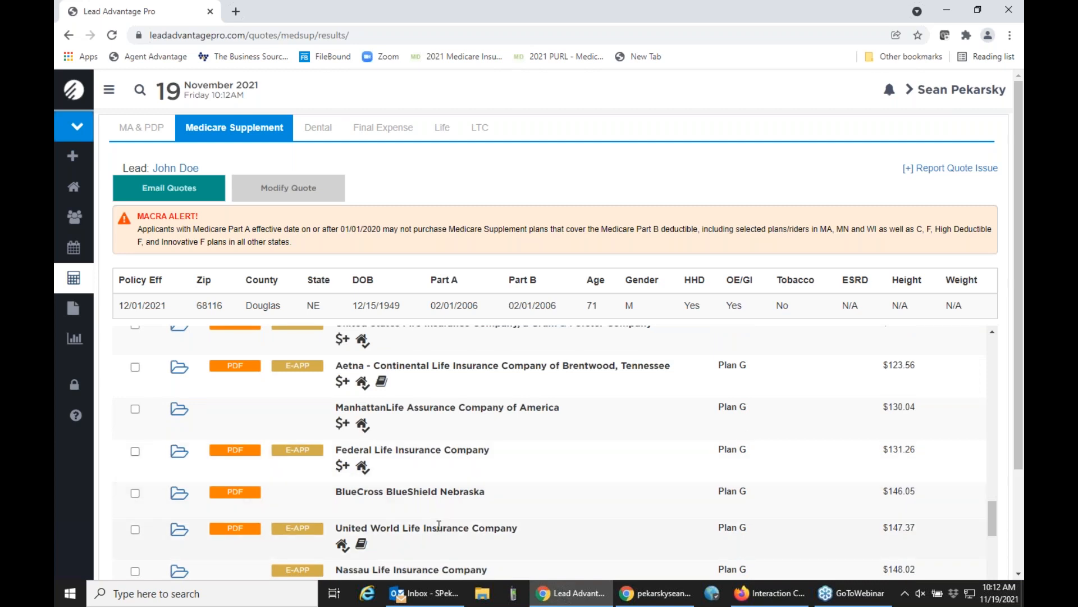
mouse_move(241, 540)
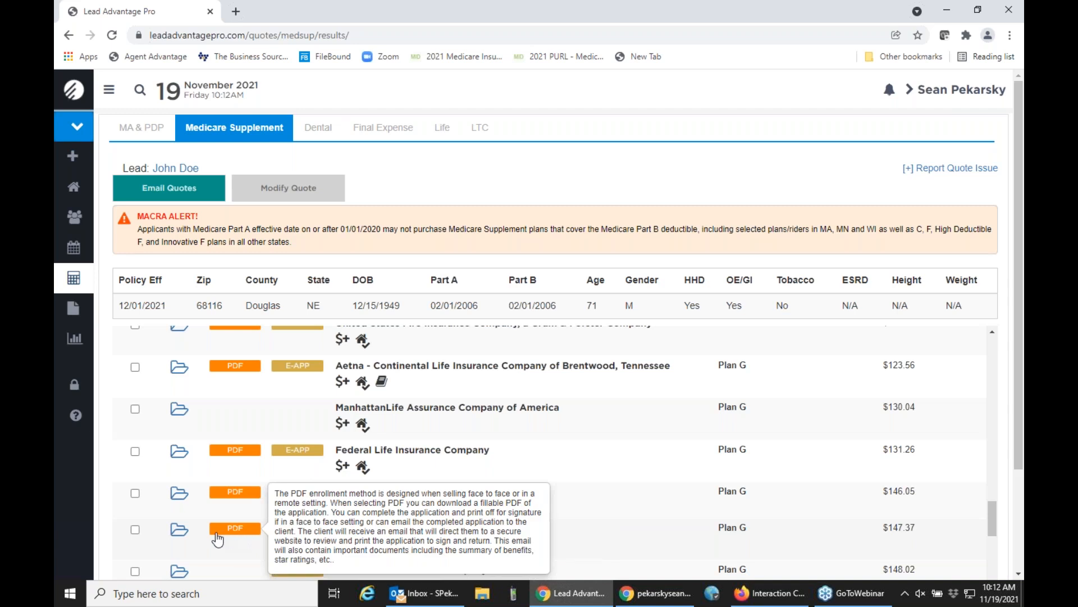
click(180, 537)
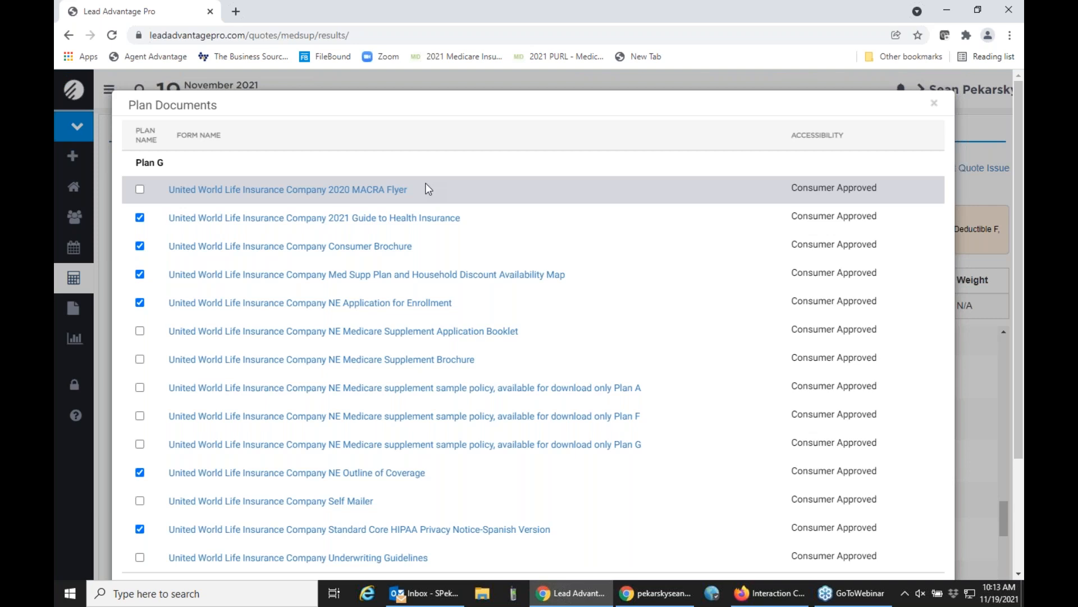
click(335, 478)
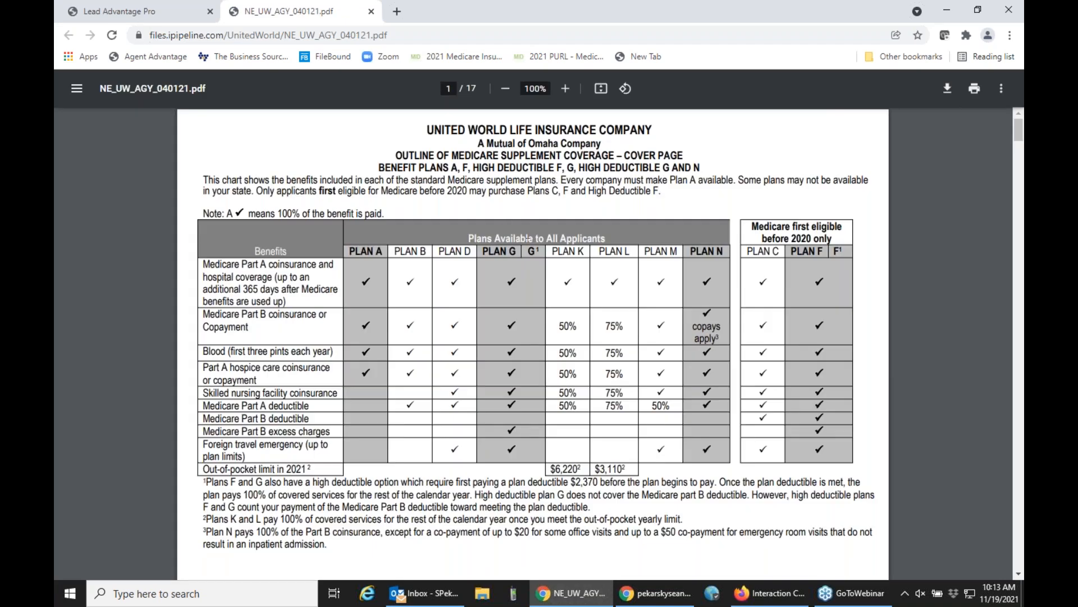
click(371, 12)
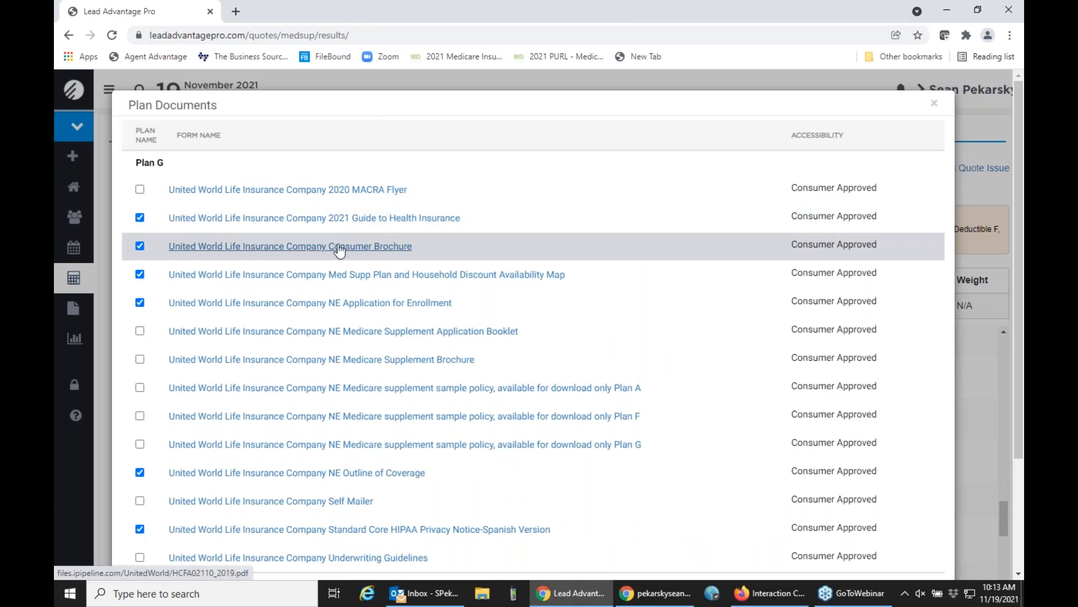
Review the rest of the United World Life plan documents and the option to e-mail them to the client, then close the list.
scroll(338, 249, down, 3)
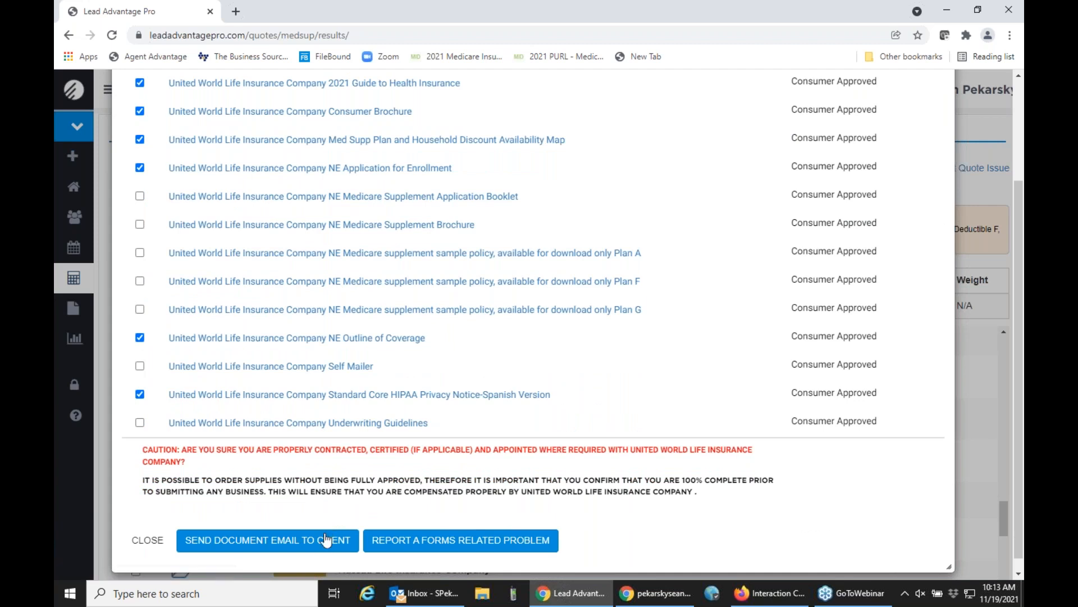
scroll(323, 548, up, 3)
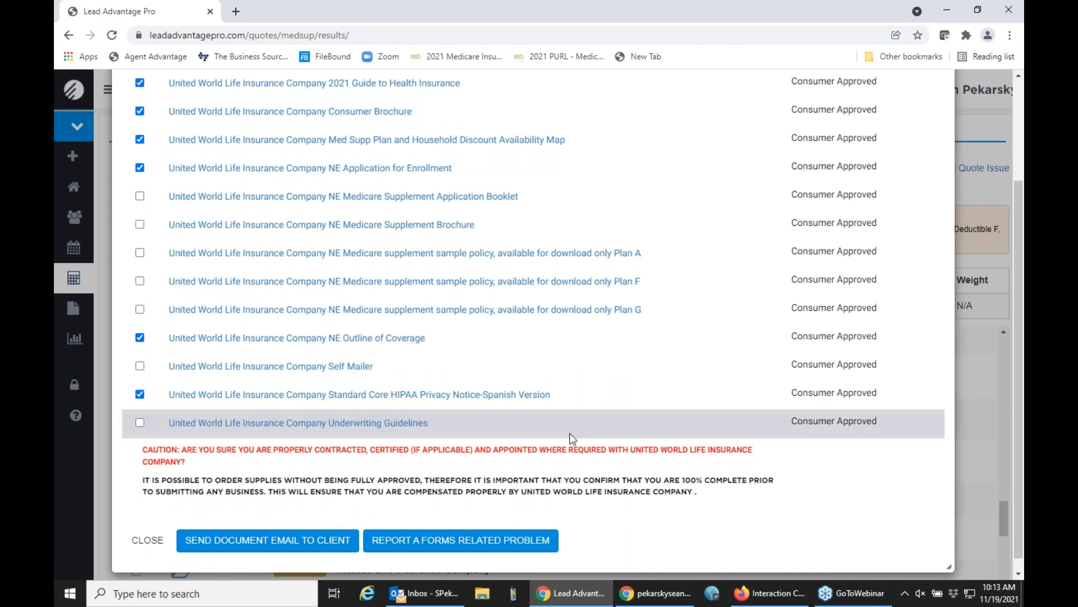
click(934, 102)
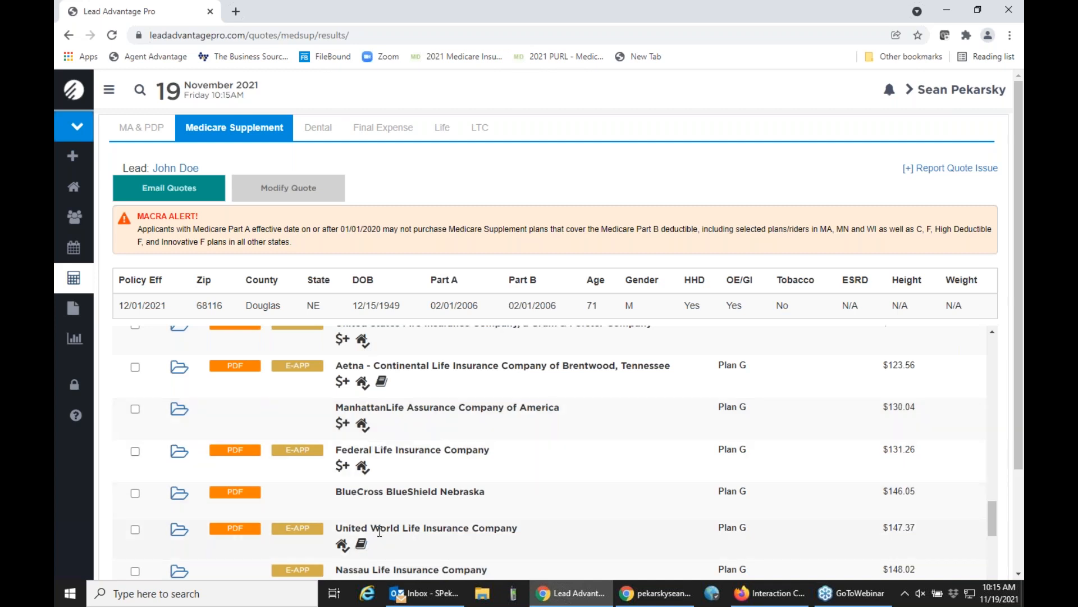
Read the household discount and rate notes for the United World Life Plan G quote, then close them.
scroll(380, 530, down, 1)
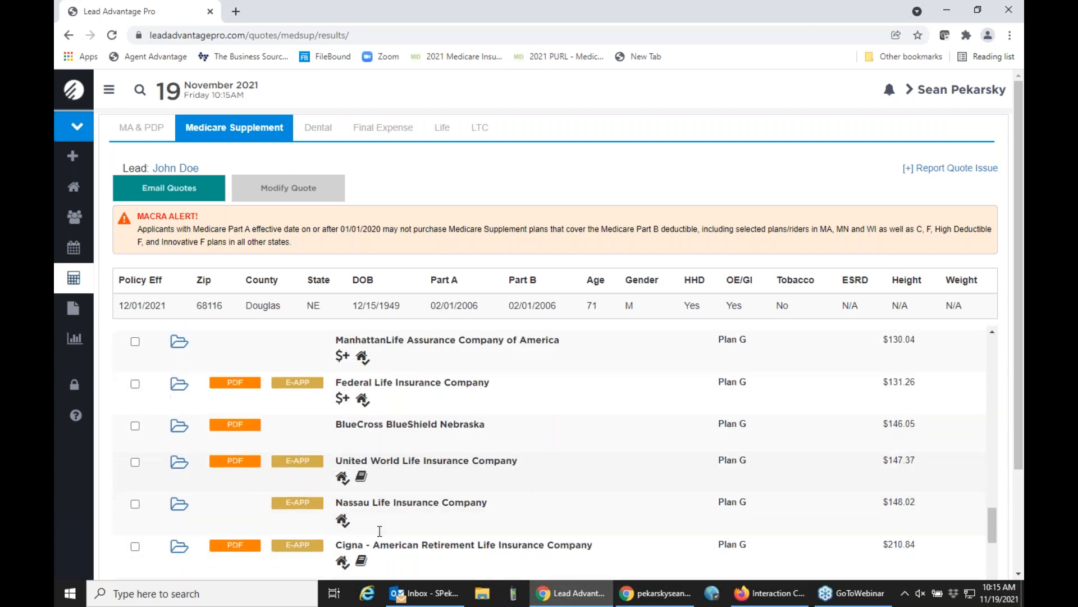
click(342, 479)
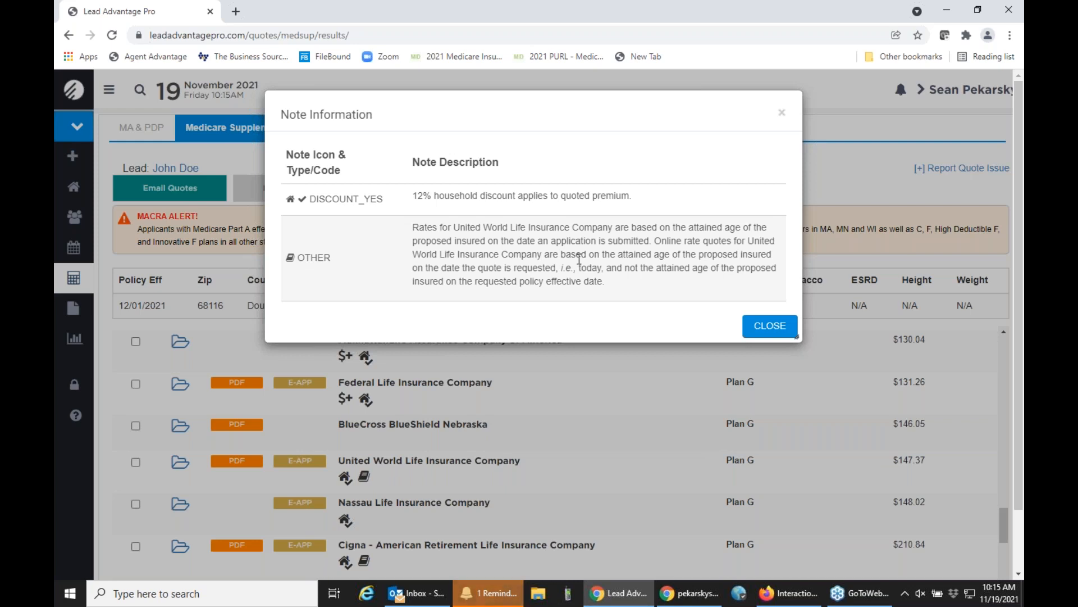
click(758, 336)
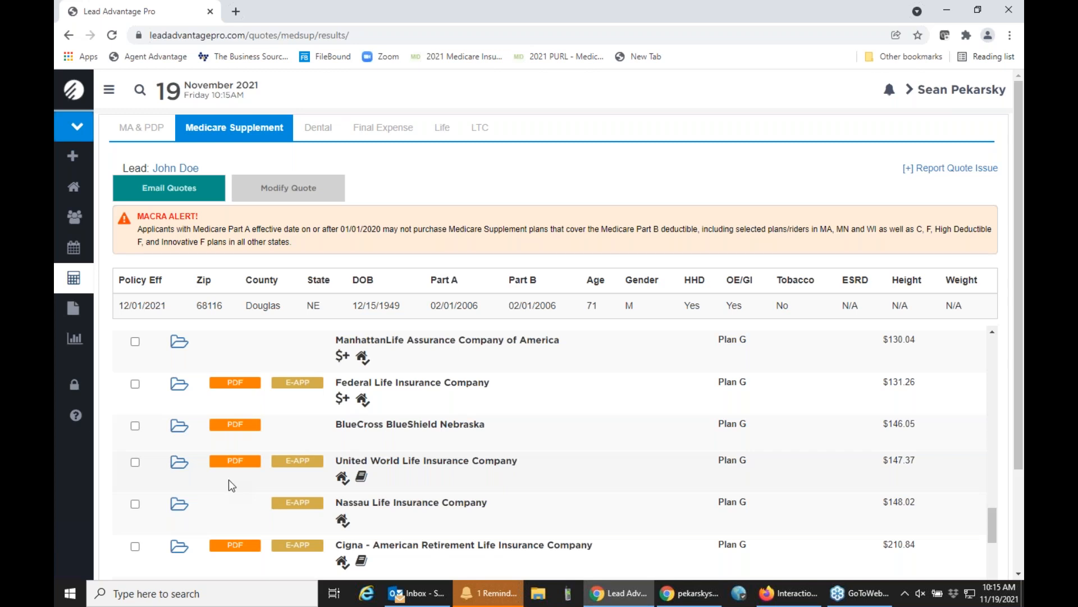
Start the PDF enrollment for United World Life Plan G, acknowledging the carrier contract and attesting to the client's request.
mouse_move(234, 467)
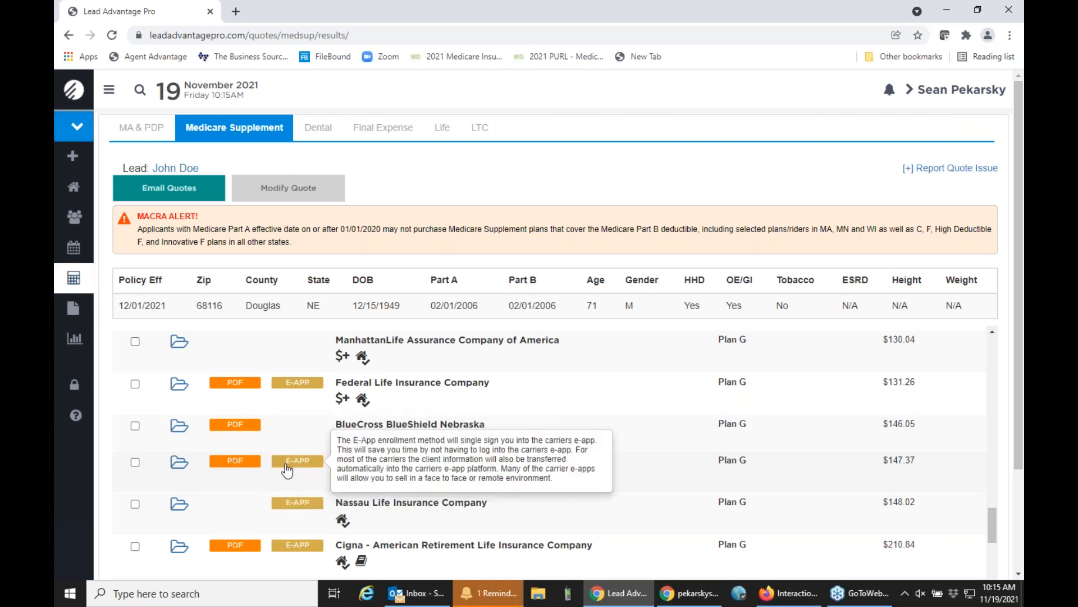
click(231, 467)
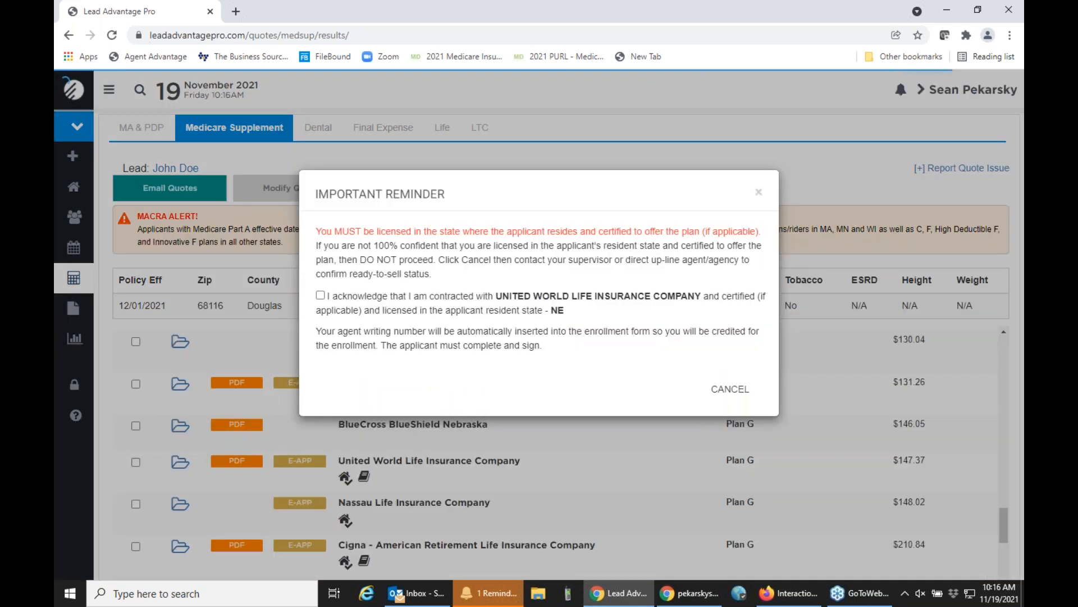
click(322, 296)
click(702, 392)
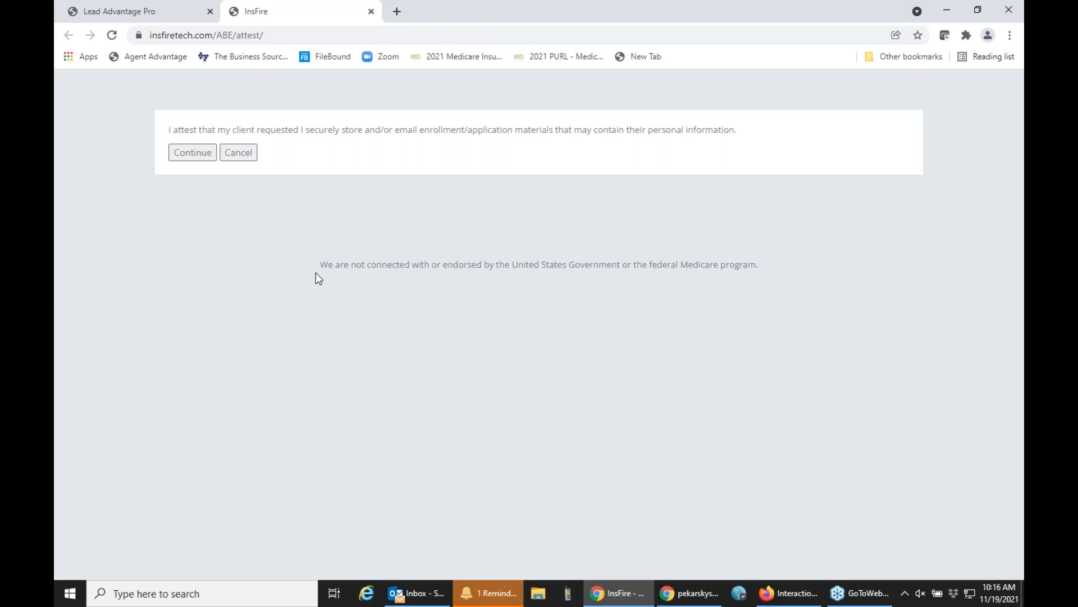
click(208, 158)
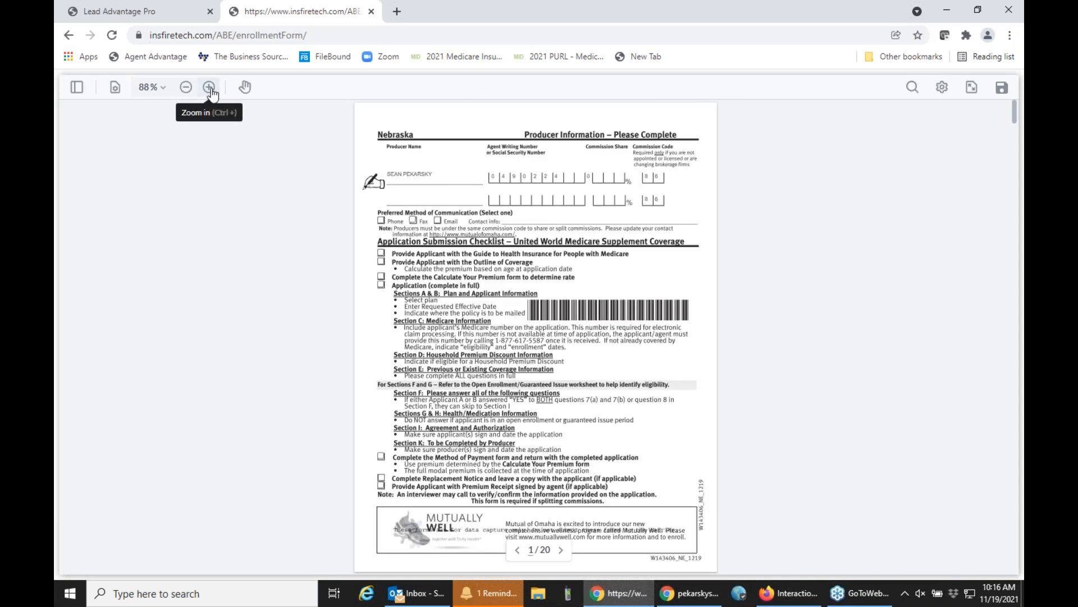
Enlarge the pre-filled enrollment form and review its producer, plan, applicant and Medicare information through Section D.
click(209, 87)
click(212, 88)
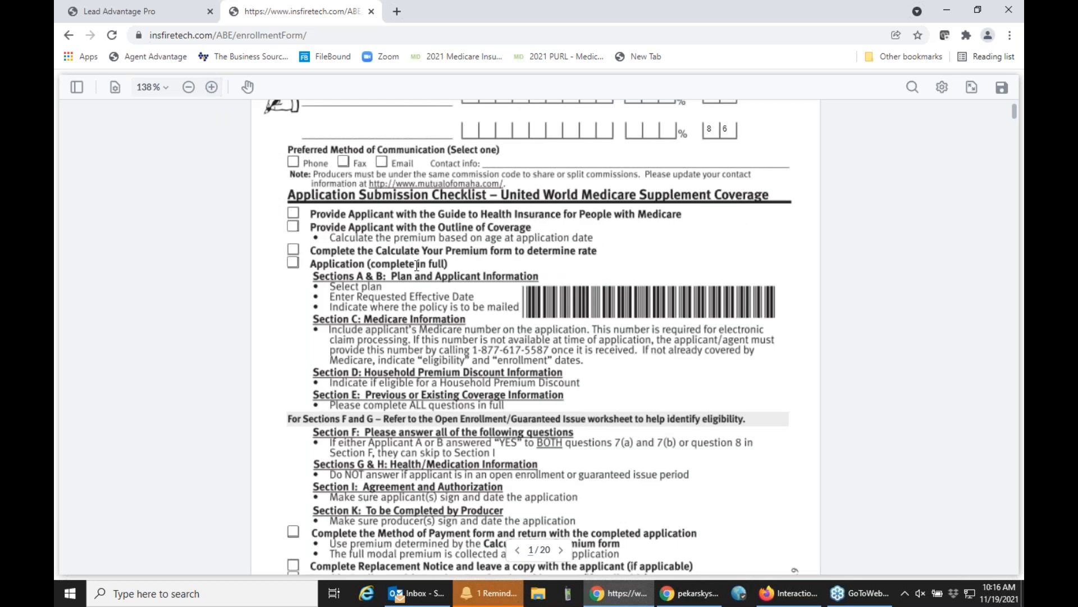
scroll(417, 266, up, 3)
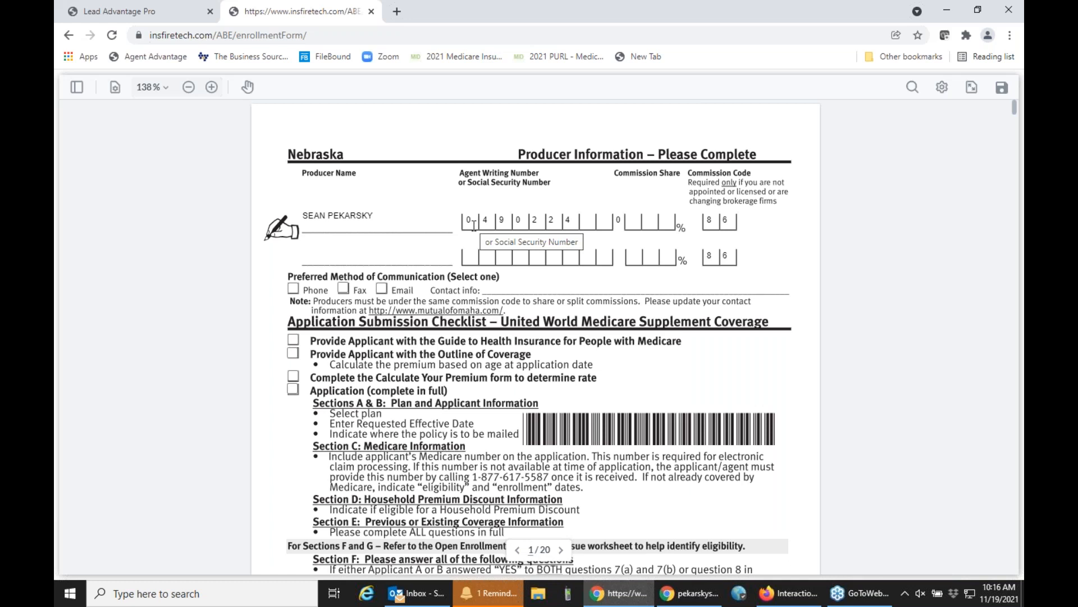
scroll(474, 225, down, 15)
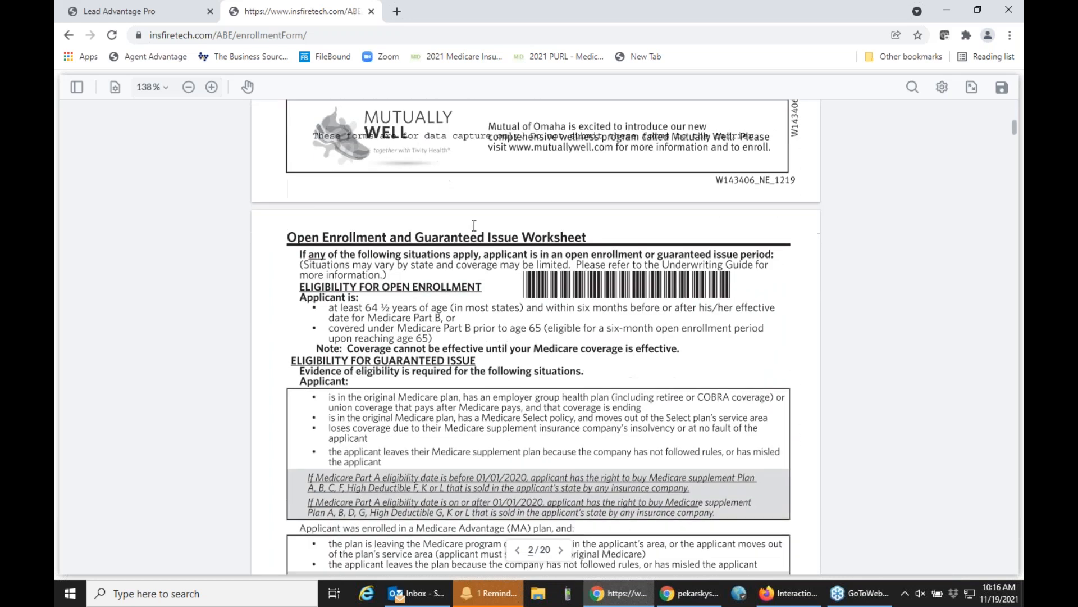
scroll(473, 225, down, 20)
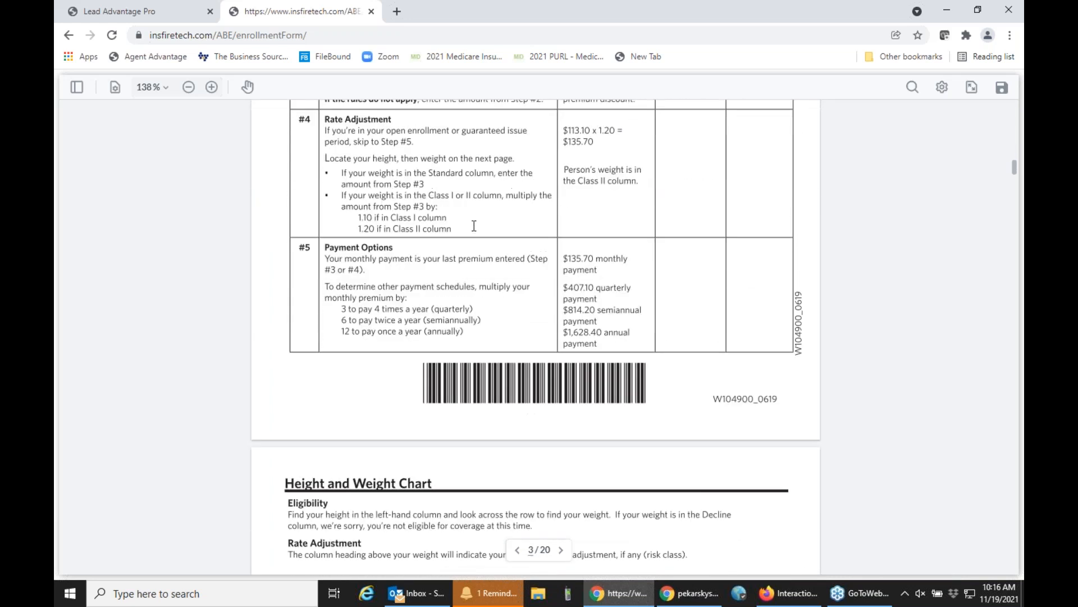
scroll(474, 225, down, 20)
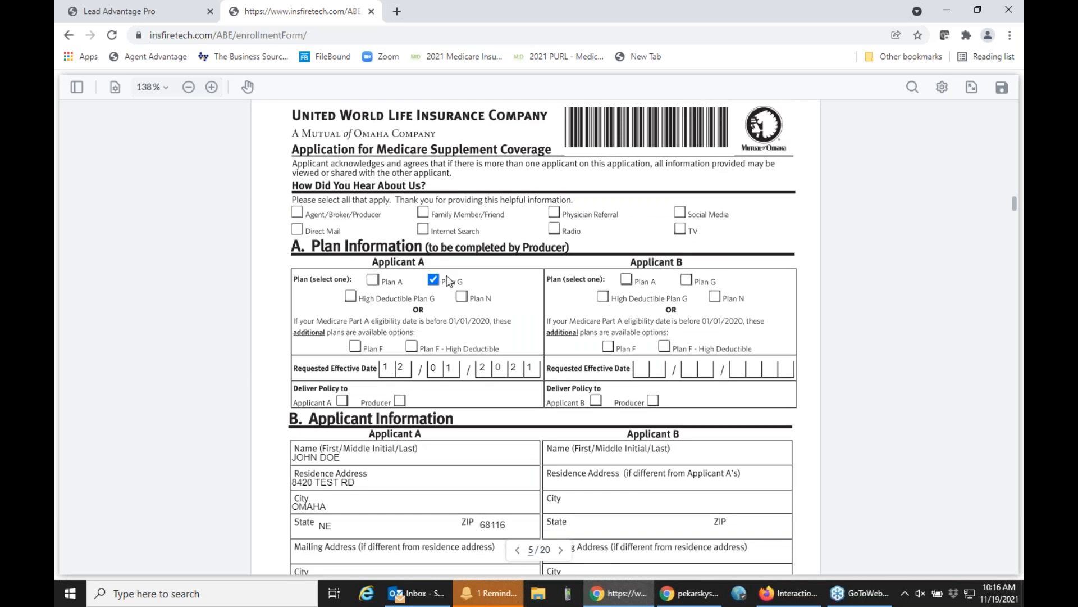
scroll(443, 284, down, 10)
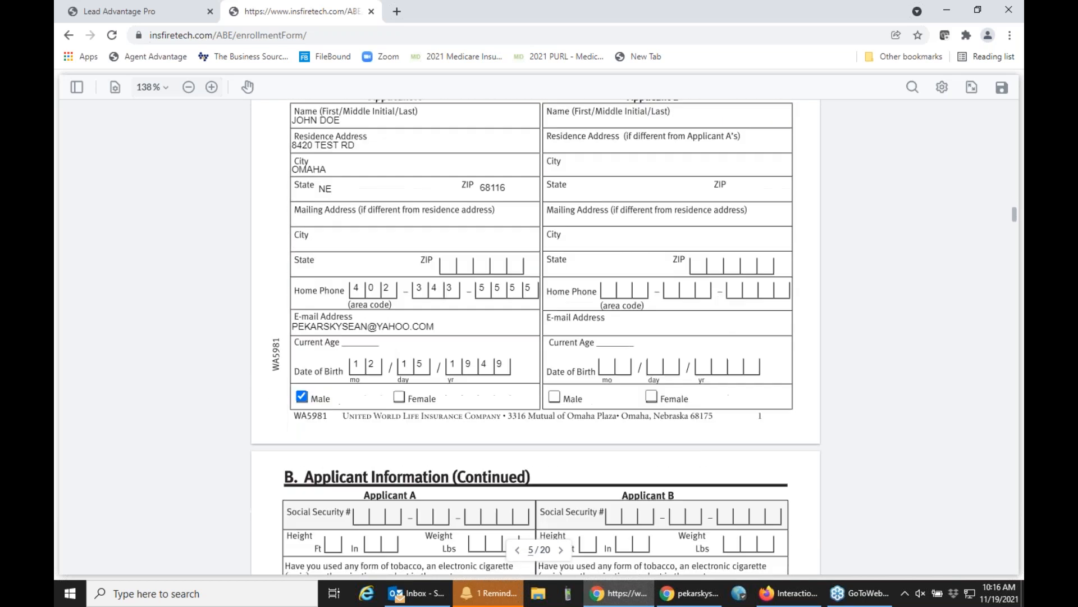
scroll(536, 337, down, 7)
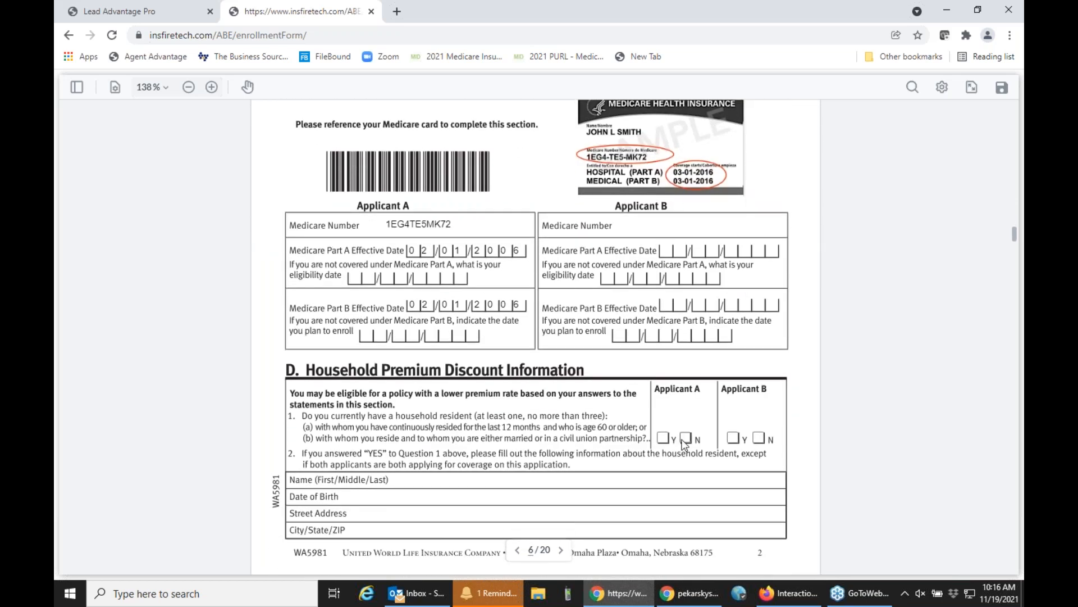
Answer Yes for Applicant A to the household resident question in Section D and save the enrollment form.
click(686, 438)
click(664, 438)
click(1000, 93)
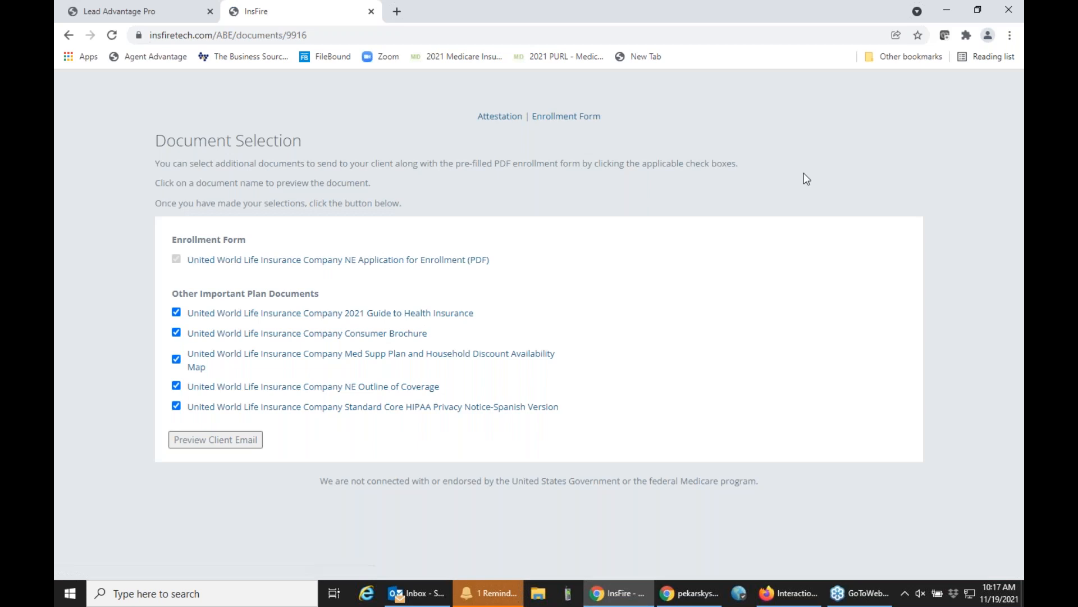
Preview the client e-mail with the enrollment form and selected plan documents, then close it without sending.
click(209, 441)
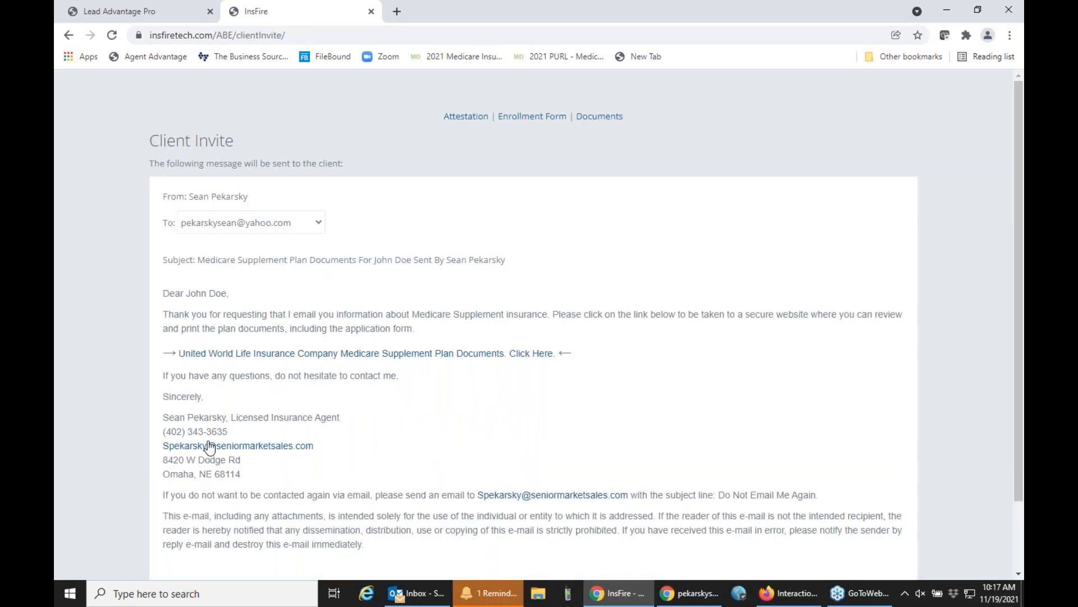
scroll(380, 425, down, 2)
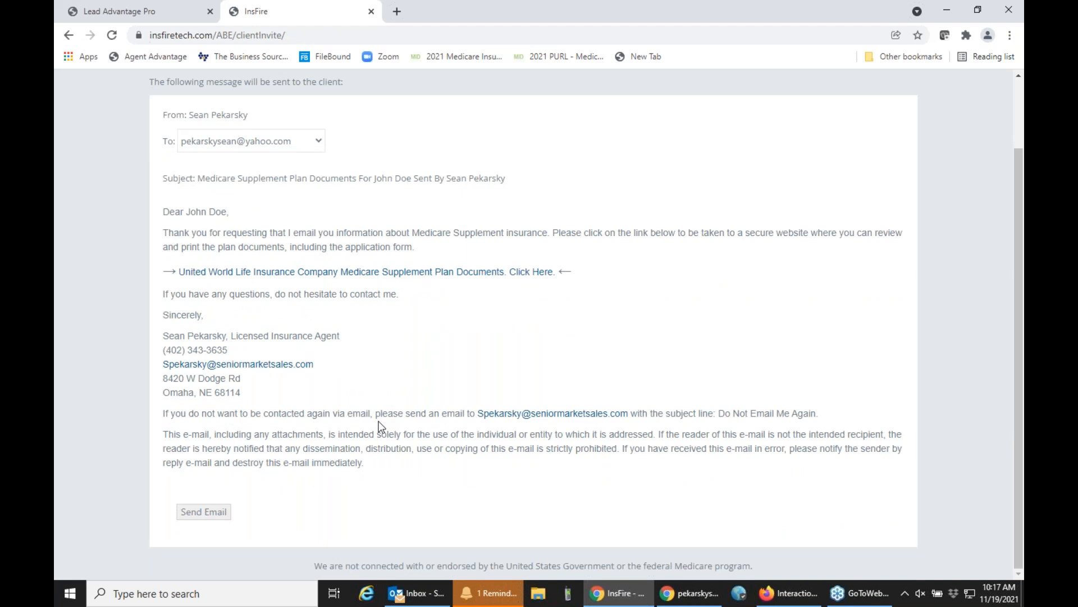
click(371, 11)
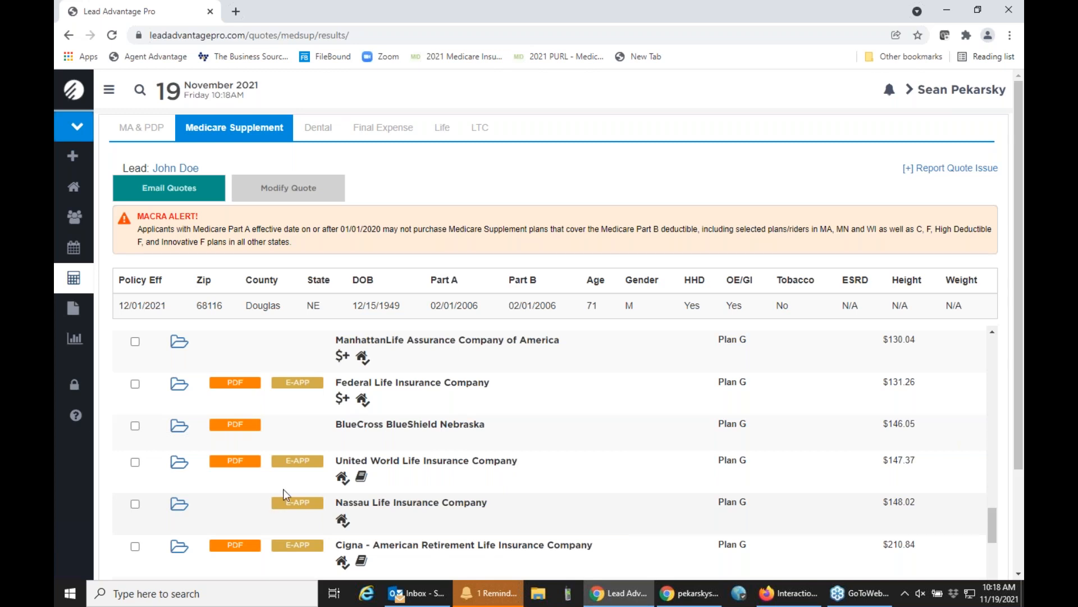
Launch the E-App for United World Life Plan G through single sign-on, review the pre-filled carrier quote form and close it.
mouse_move(298, 462)
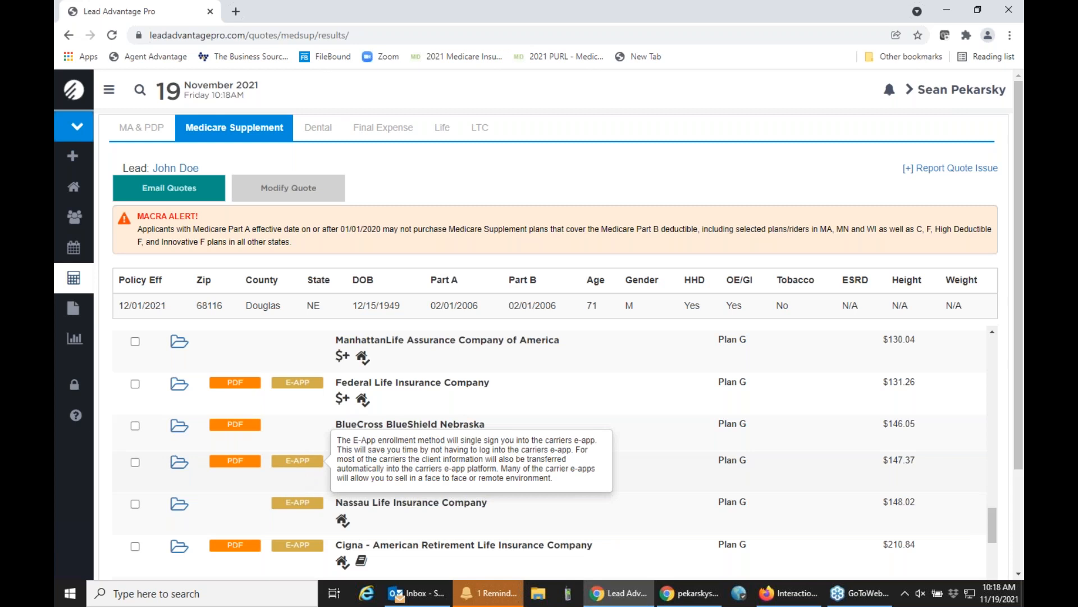
click(306, 469)
click(716, 395)
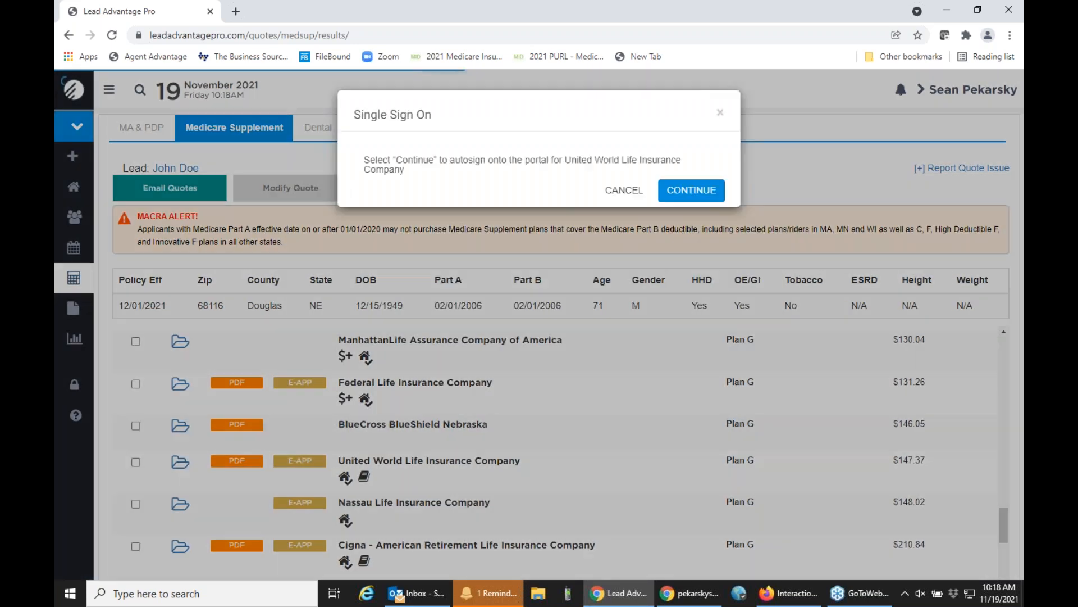
click(684, 189)
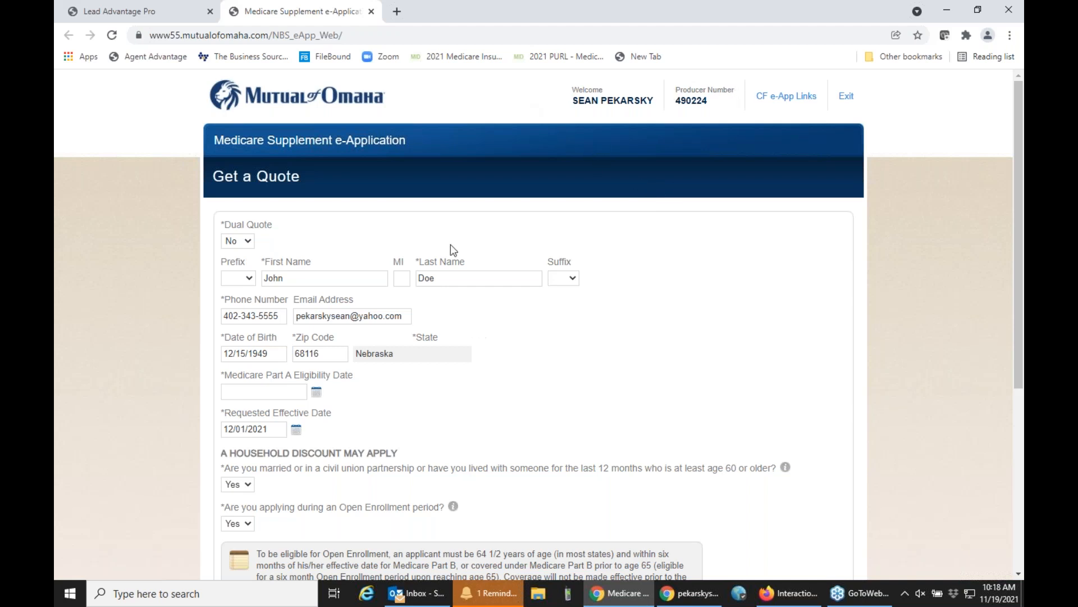
scroll(405, 453, down, 1)
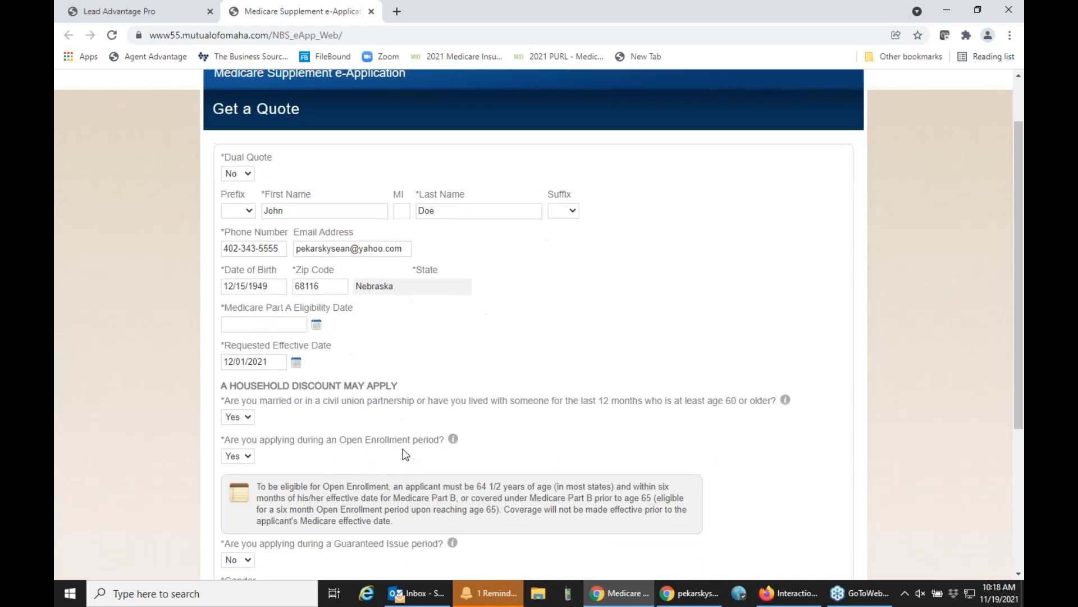
scroll(405, 454, up, 2)
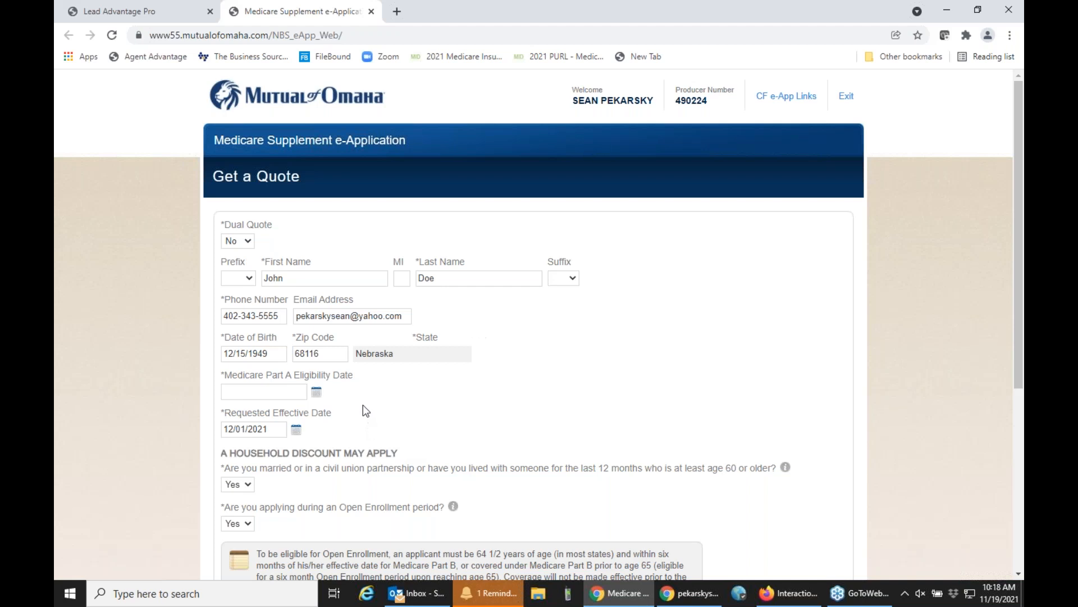
click(371, 12)
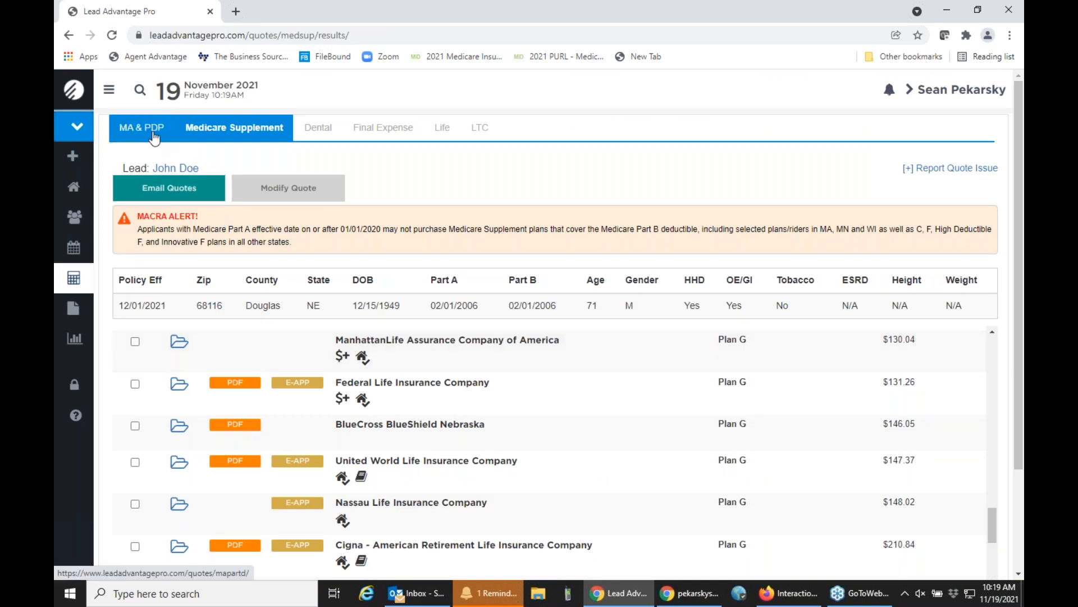
Open today's 8:45AM lead from the recent leads and start an eSignature Scope of Appointment.
click(74, 225)
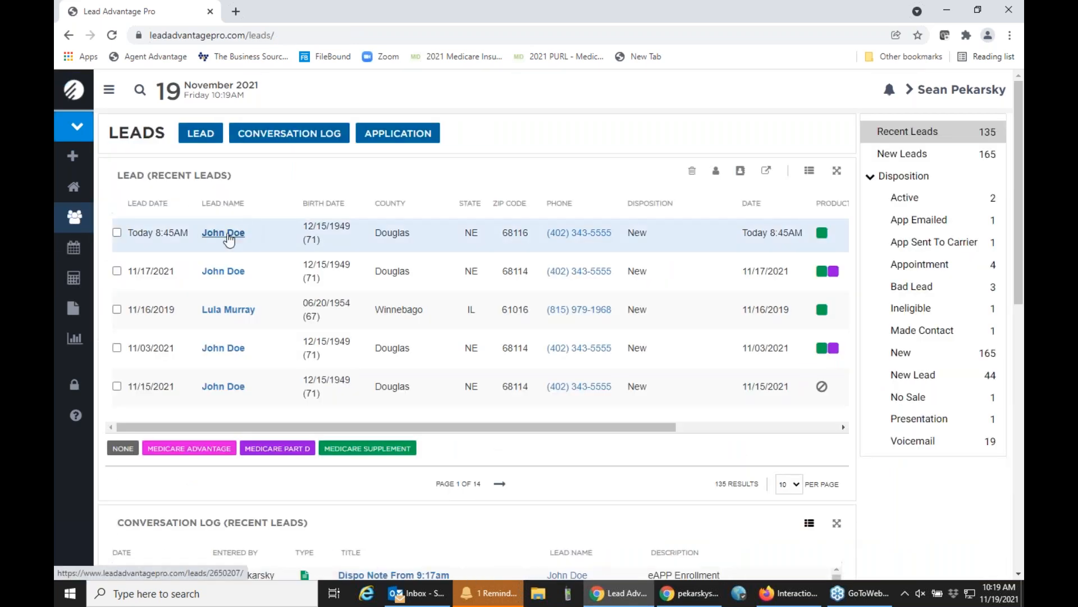
click(227, 234)
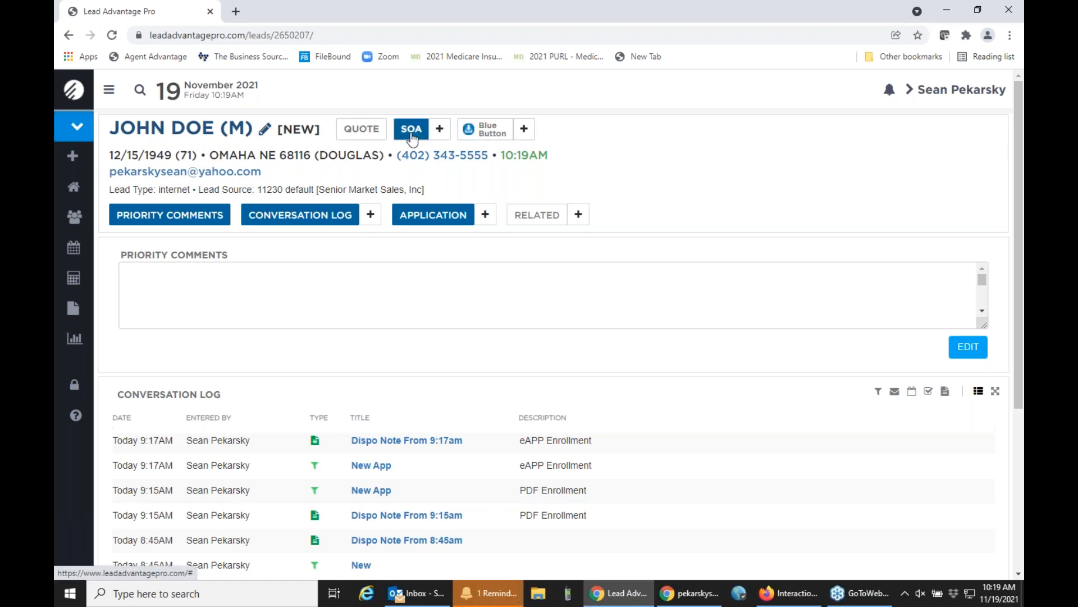
click(440, 130)
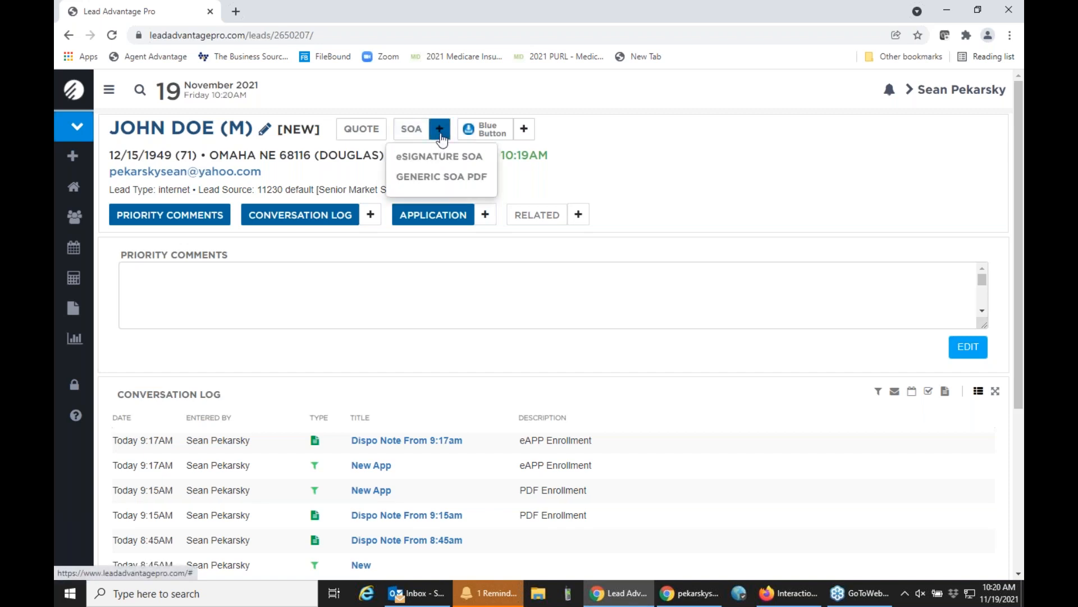
click(439, 157)
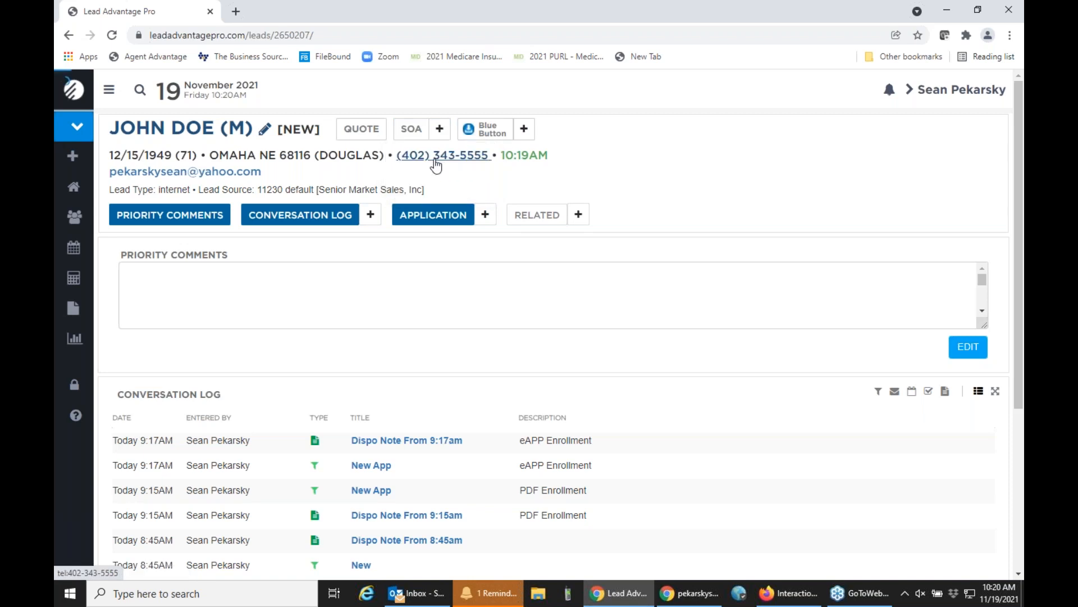
Set the appointment date to 11/19/2021 and initial contact method to Phone, e-sign with the agent's name, and e-mail the Scope of Appointment.
click(414, 184)
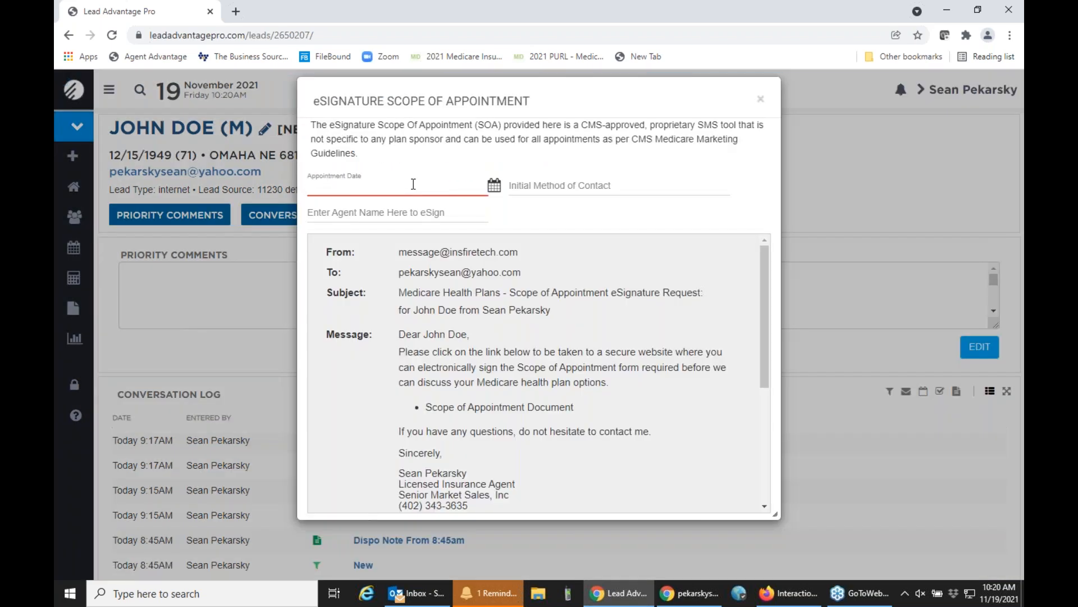
click(494, 185)
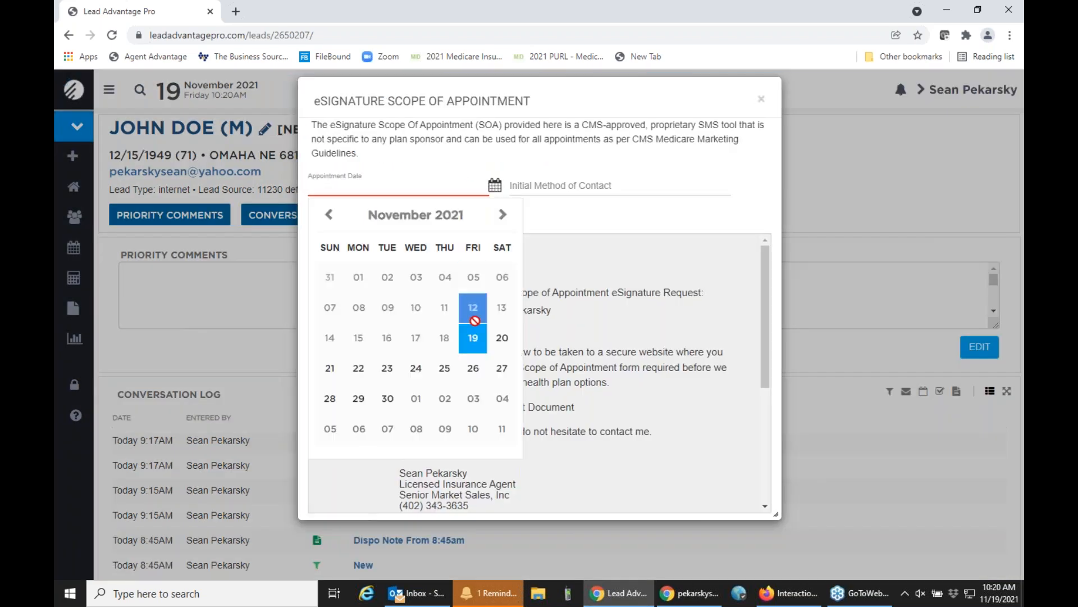
click(476, 341)
click(544, 192)
click(544, 238)
click(390, 214)
text(Sean Pekarsky)
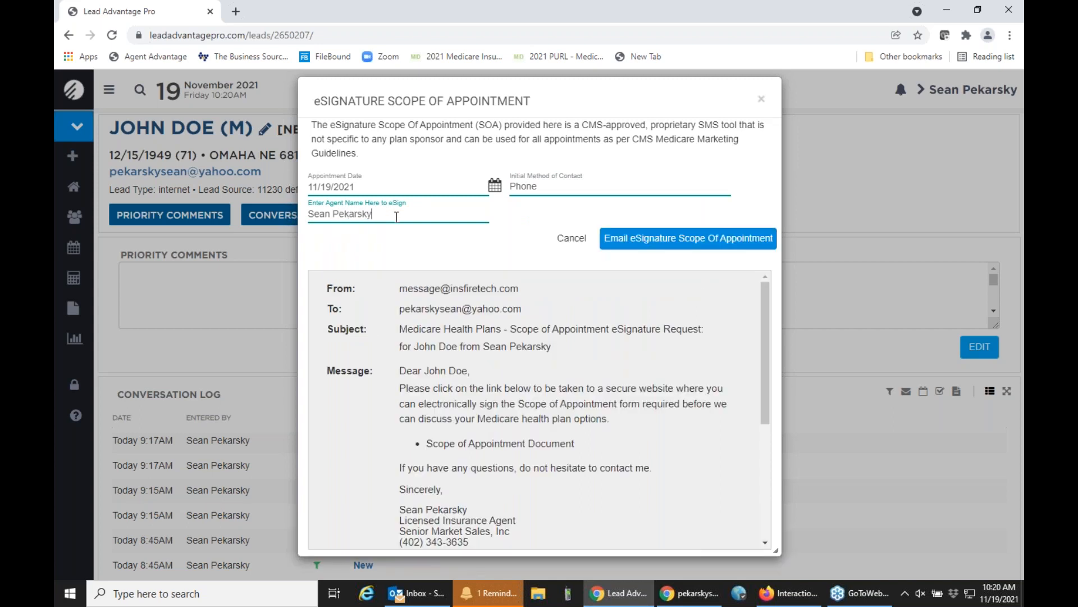
click(627, 240)
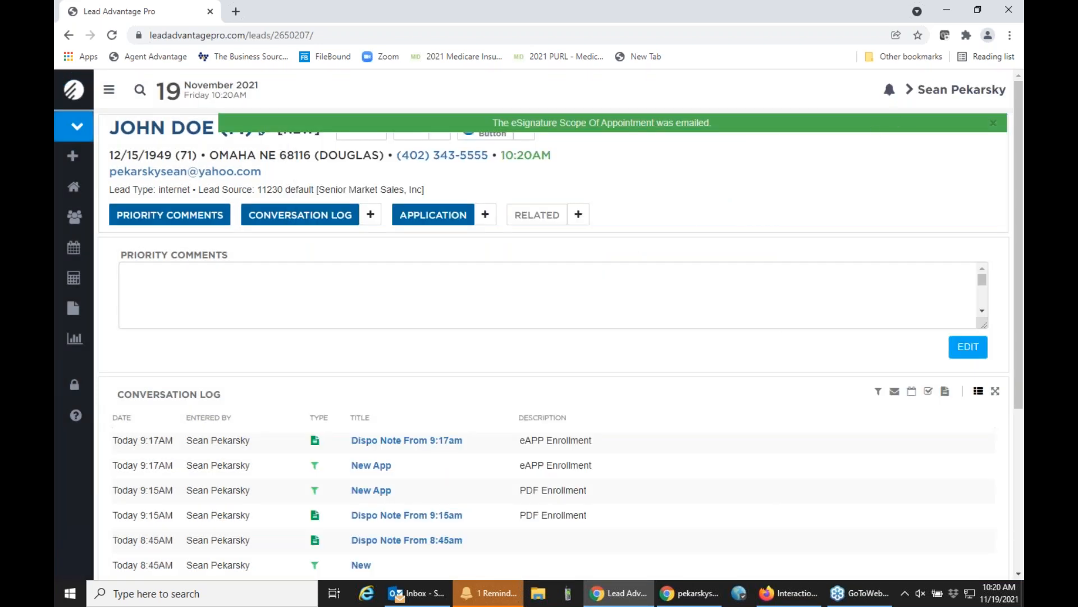
click(994, 123)
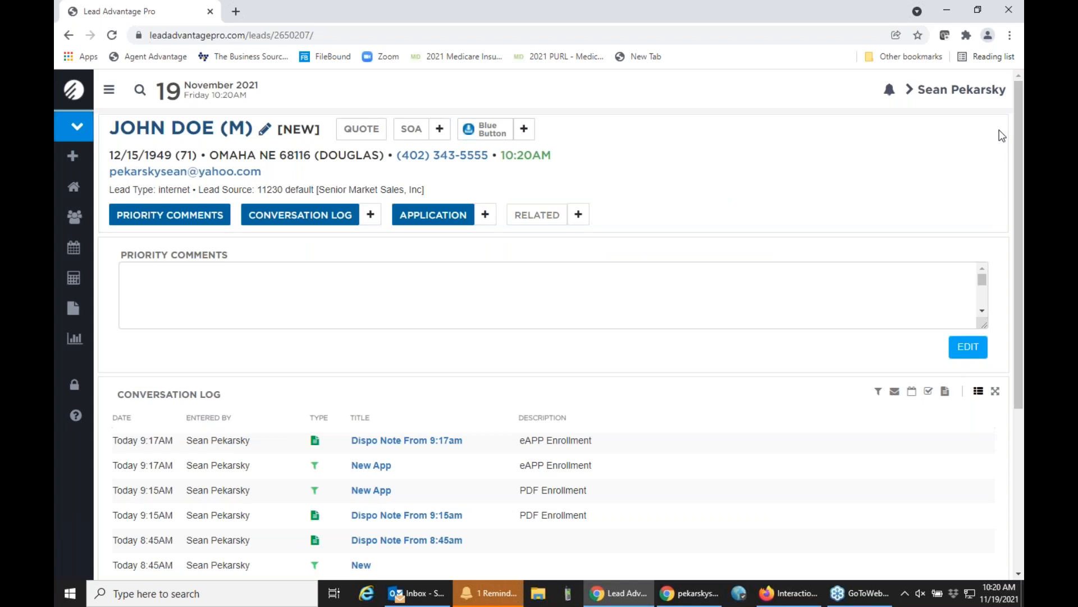
Switch to the client's Yahoo Mail and open the Scope of Appointment Document link in the eSignature request.
key(alt+Tab)
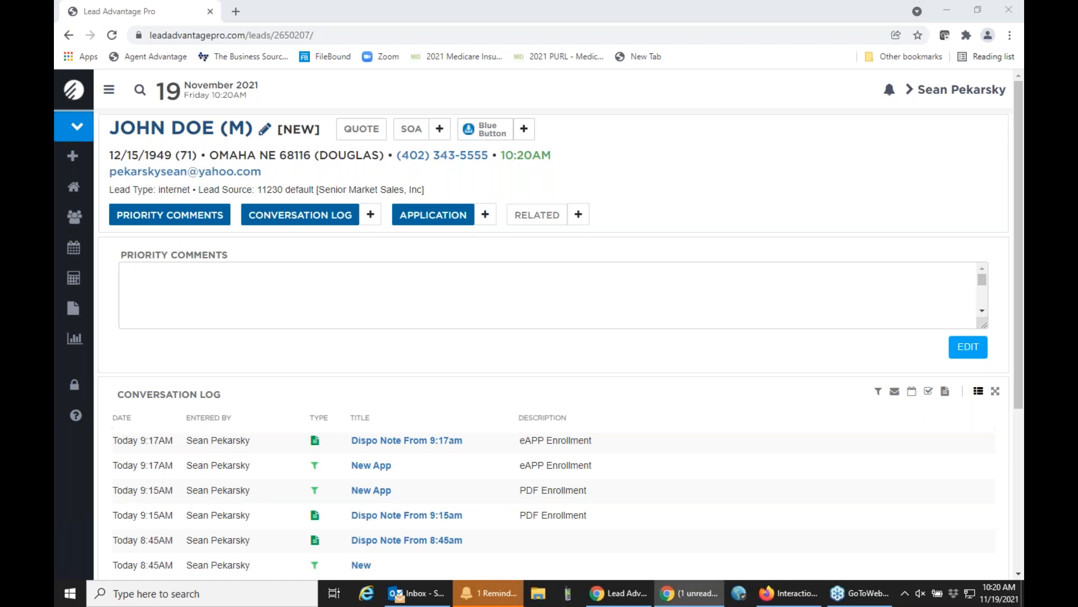
drag(1024, 18, 524, 37)
double_click(525, 37)
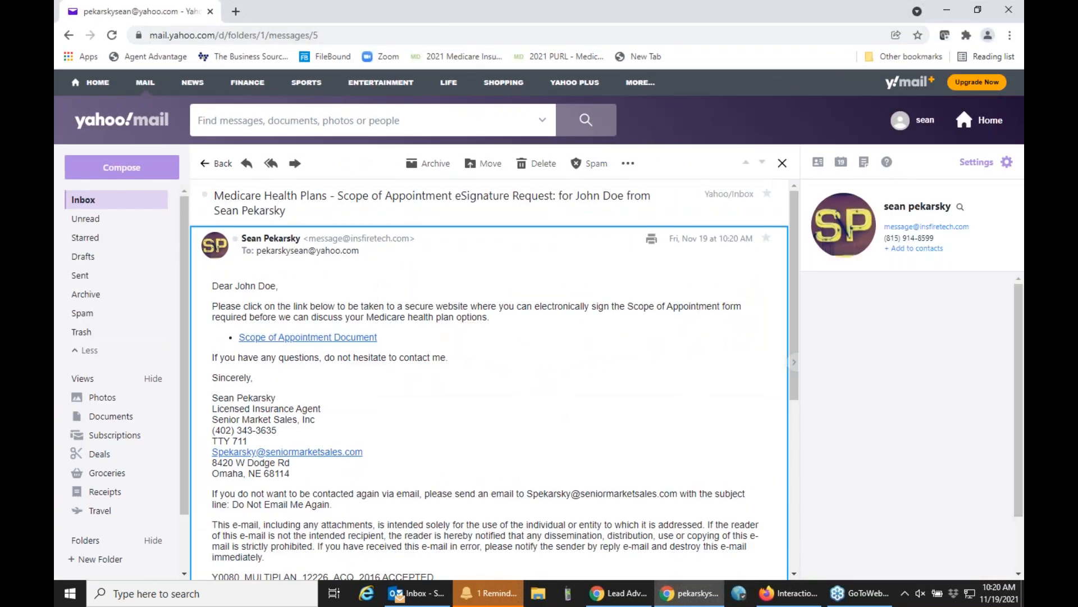
click(337, 339)
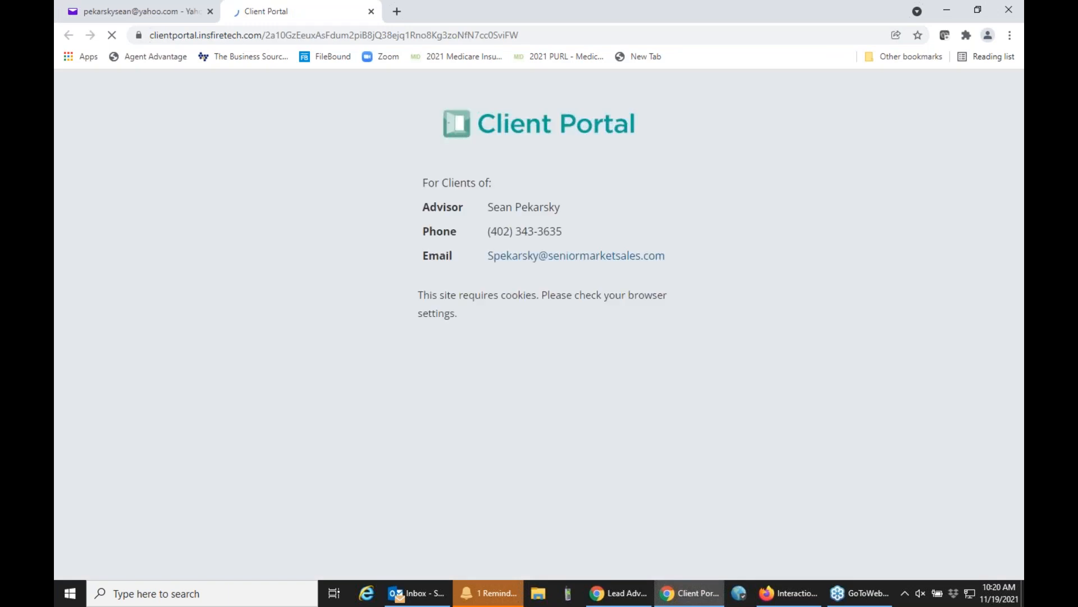
Try to enter the Client Portal with the client's date of birth and ZIP code.
click(449, 347)
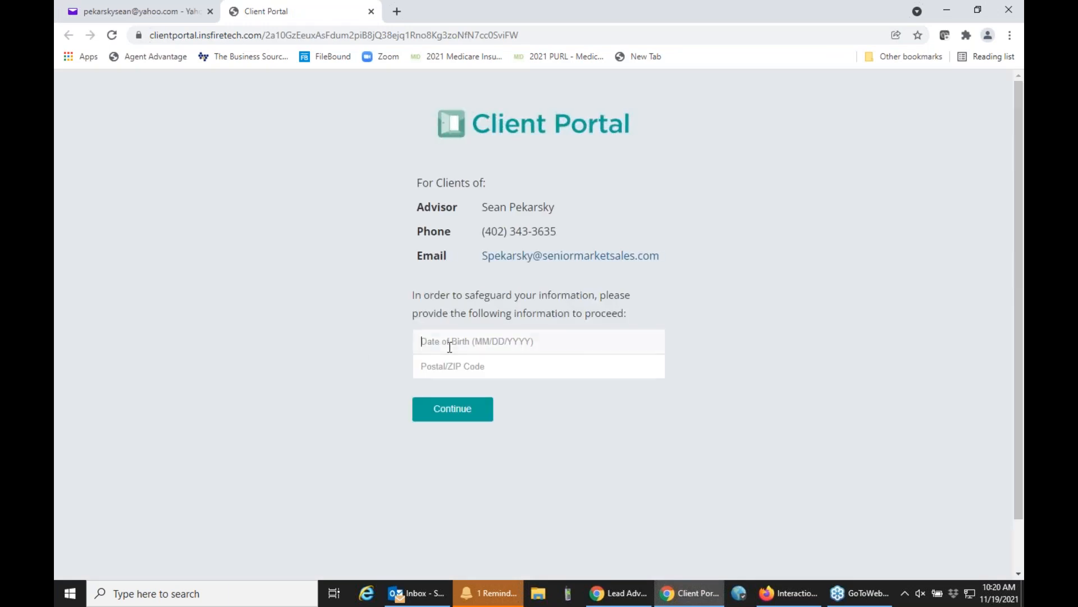
text(12/15/1949)
key(Tab)
text(68114)
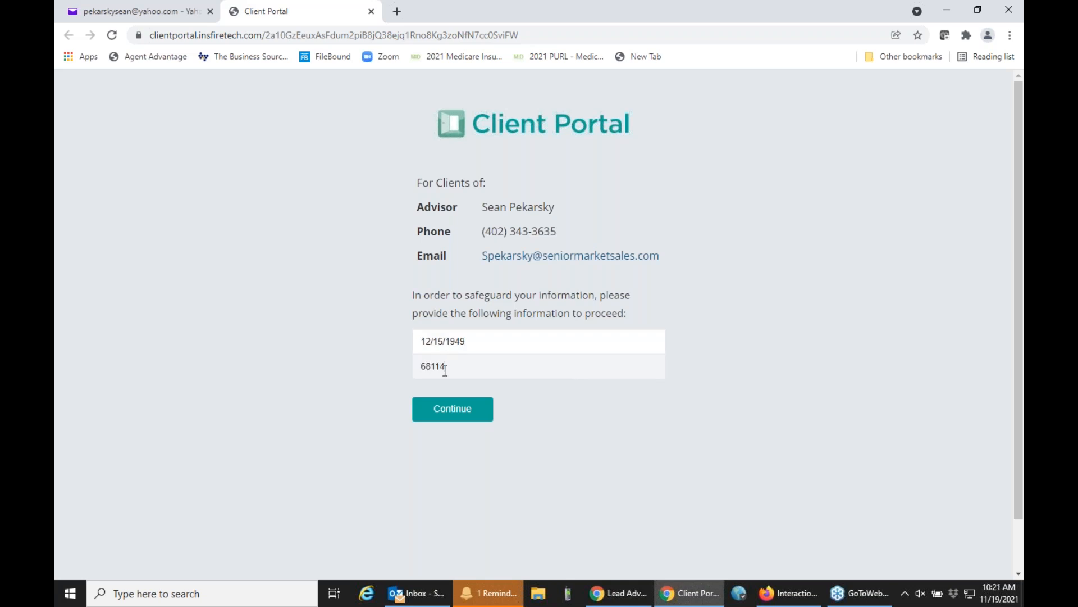
key(Return)
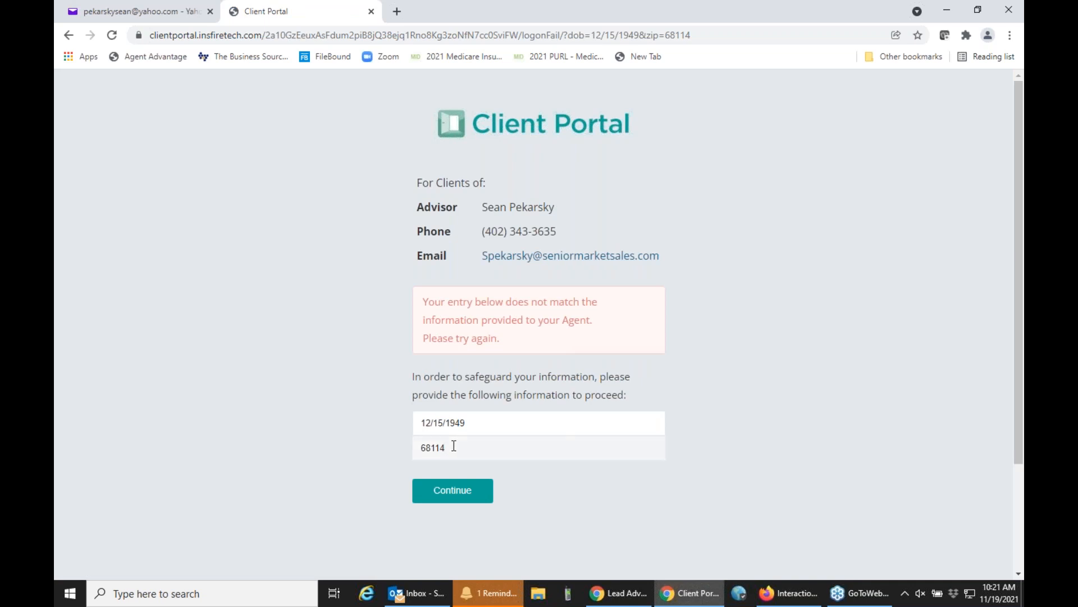
Correct the final digit of the client's ZIP code to 6 and continue to the Scope of Appointment form.
drag(449, 5, 486, 211)
double_click(484, 206)
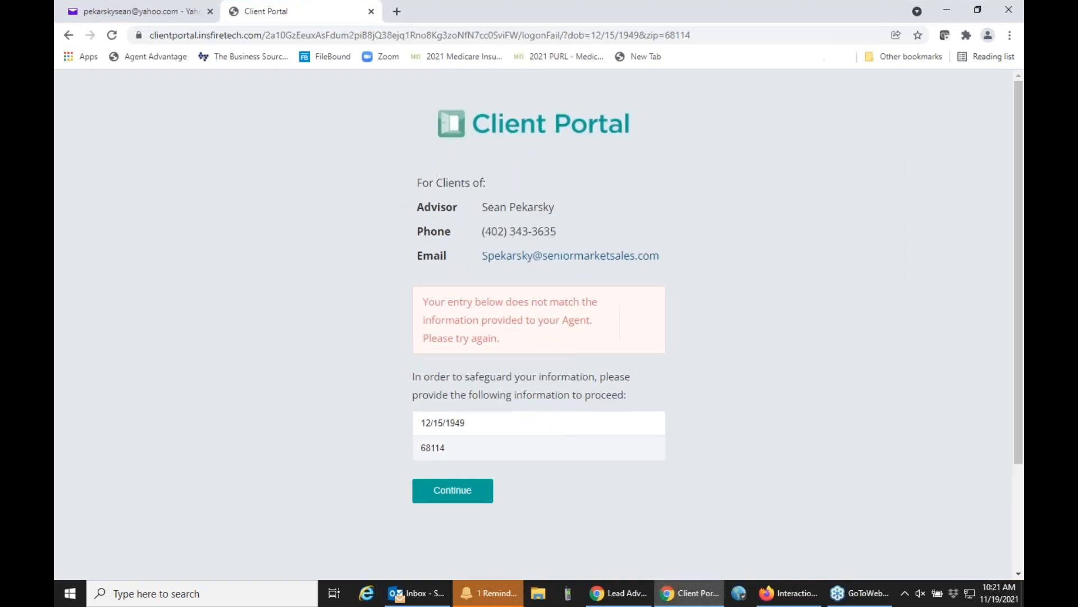
click(464, 445)
key(BackSpace)
text(6)
click(438, 501)
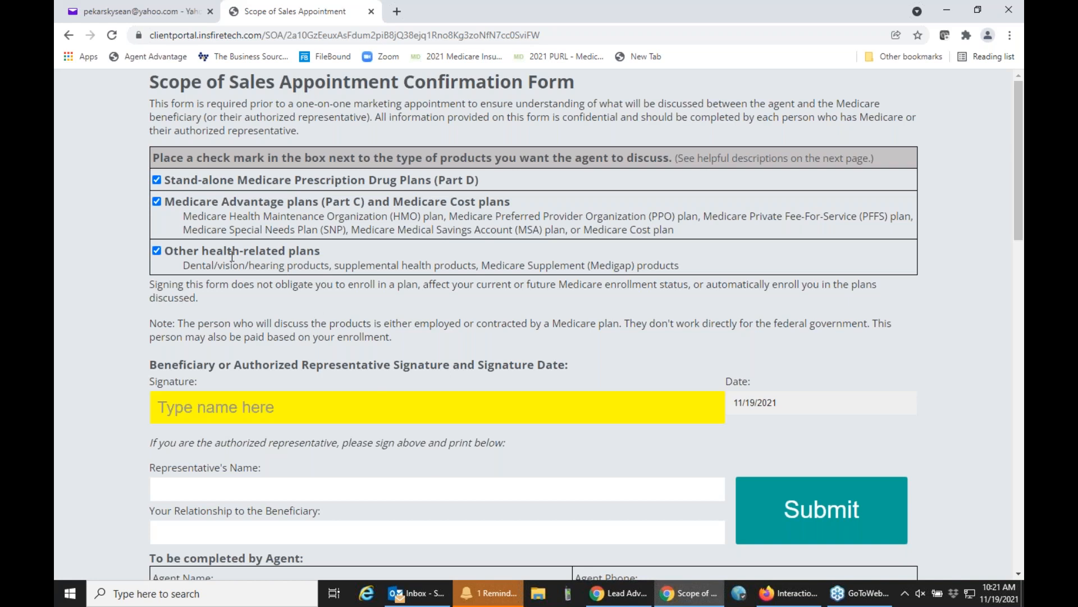
Sign the Scope of Sales Appointment Confirmation Form with the beneficiary's name and submit it.
scroll(232, 251, down, 2)
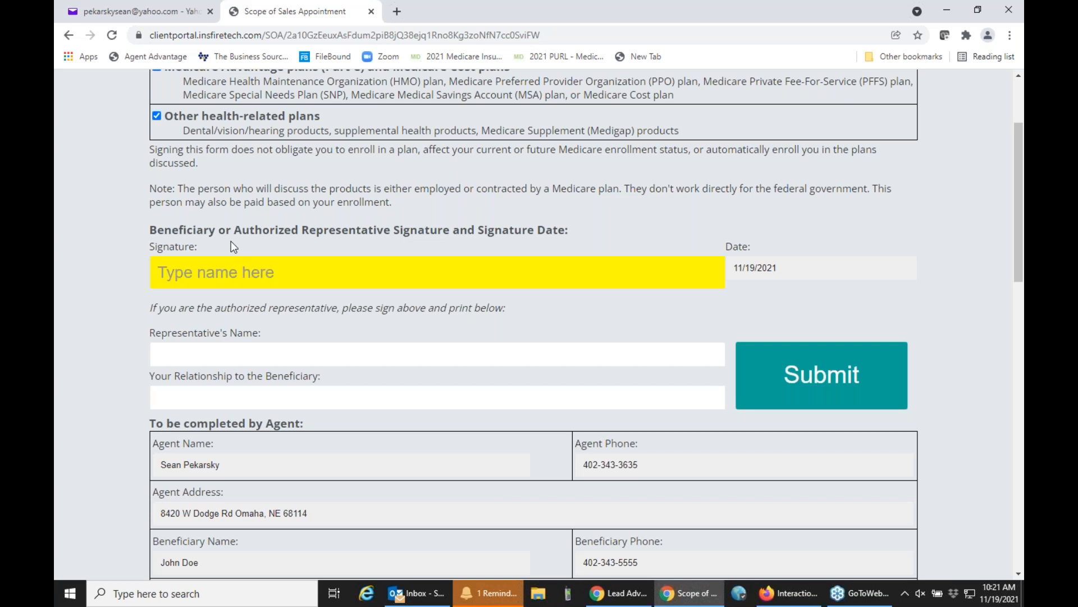
text(John Doe)
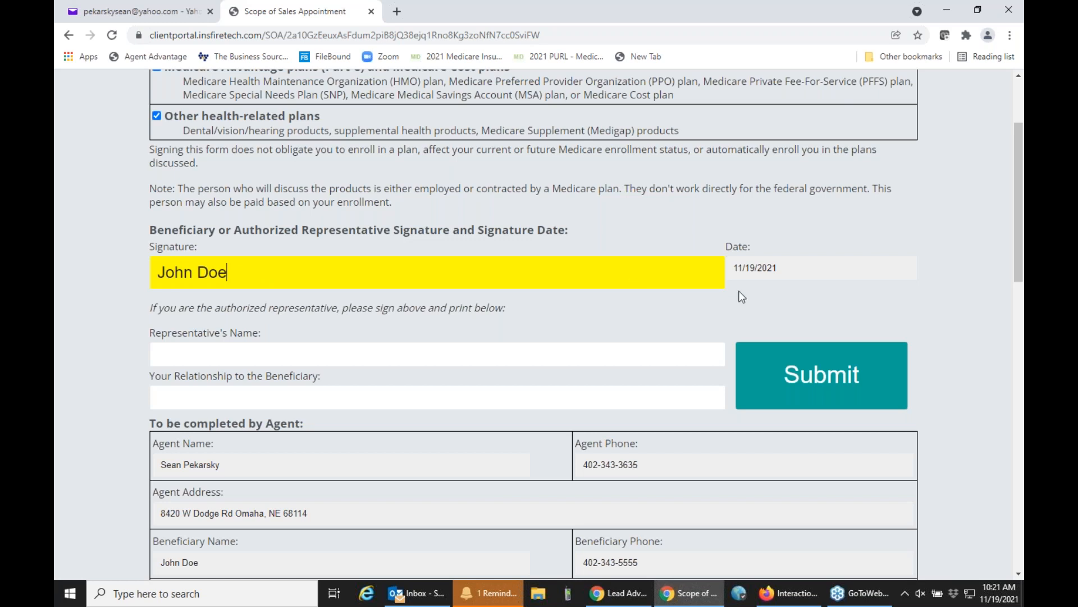
click(801, 380)
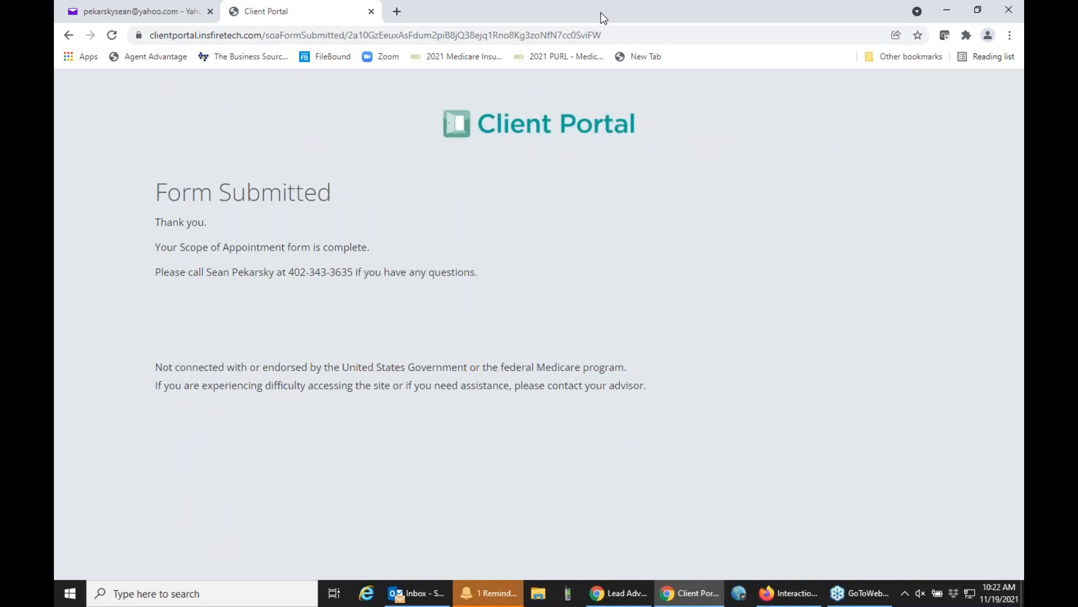
Return to Lead Advantage Pro, view the signed form from the lead's Scope of Appointment history, and close both.
drag(601, 15, 1024, 79)
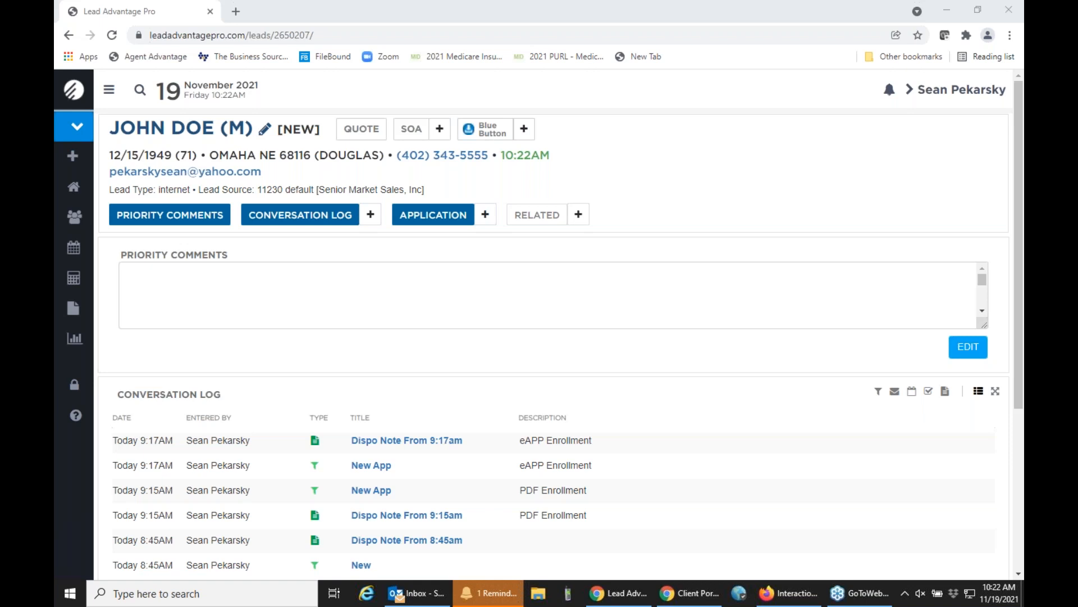
click(410, 130)
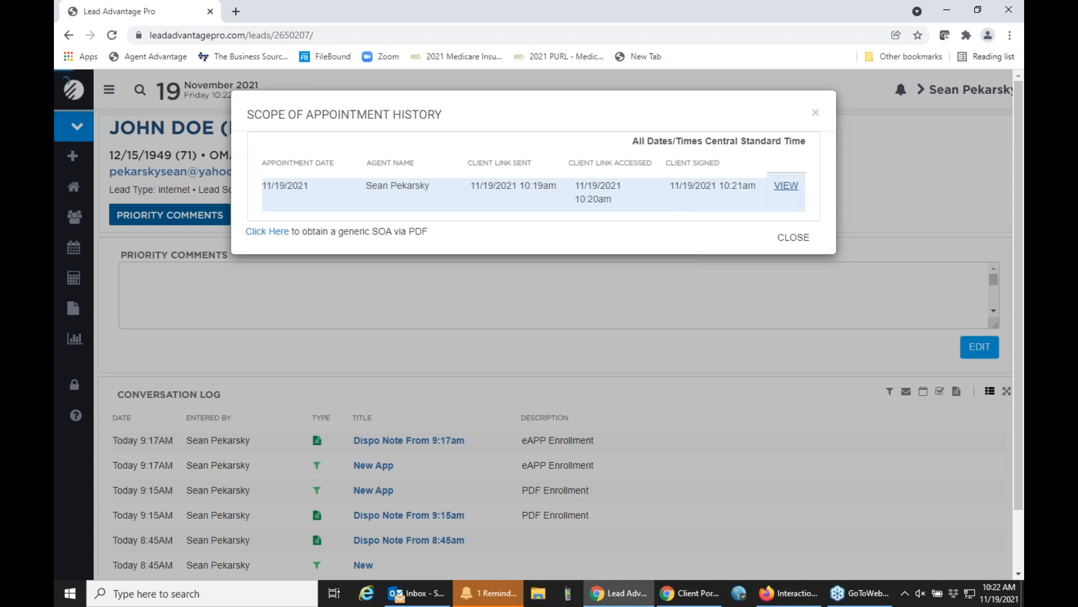
click(786, 185)
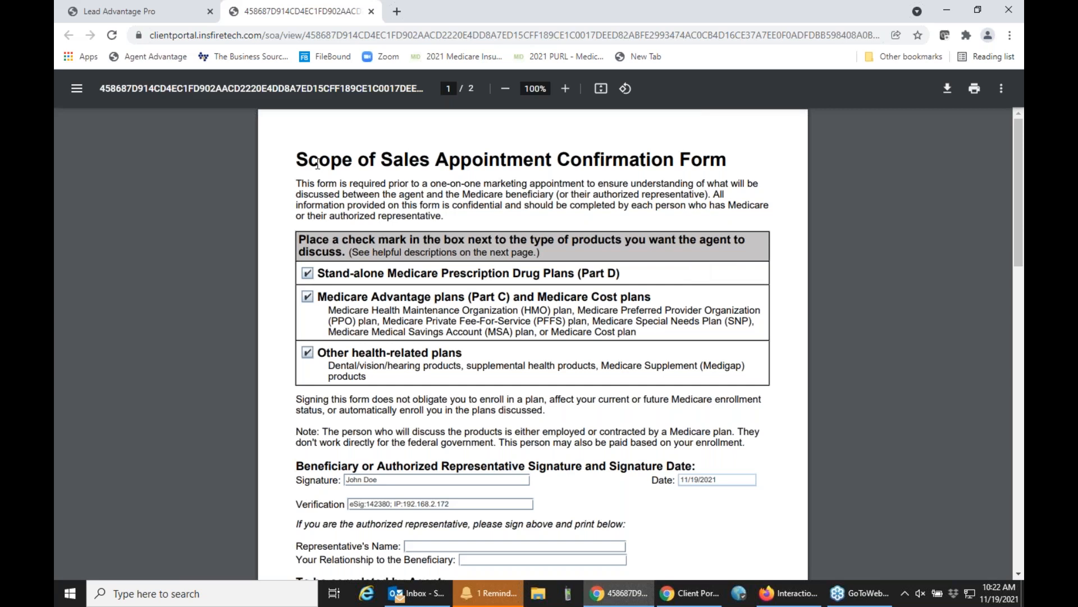
click(372, 11)
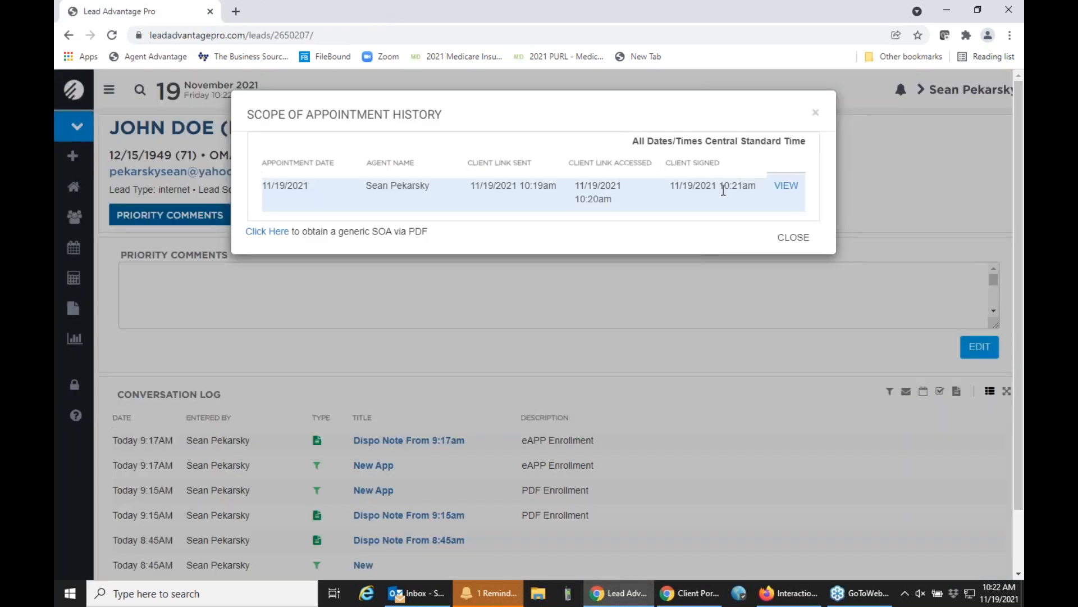
click(793, 237)
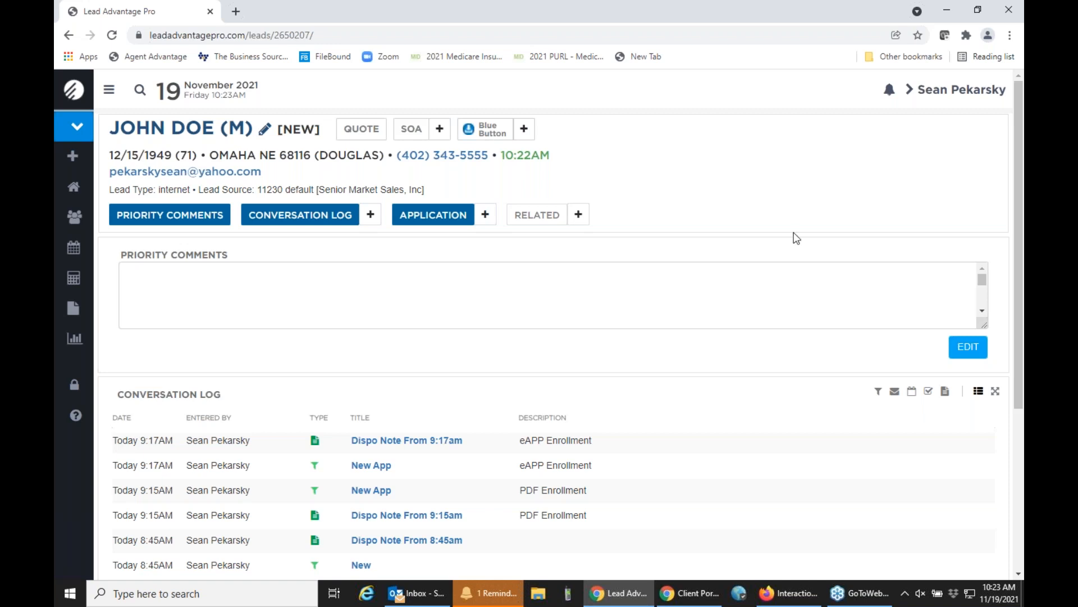
click(140, 91)
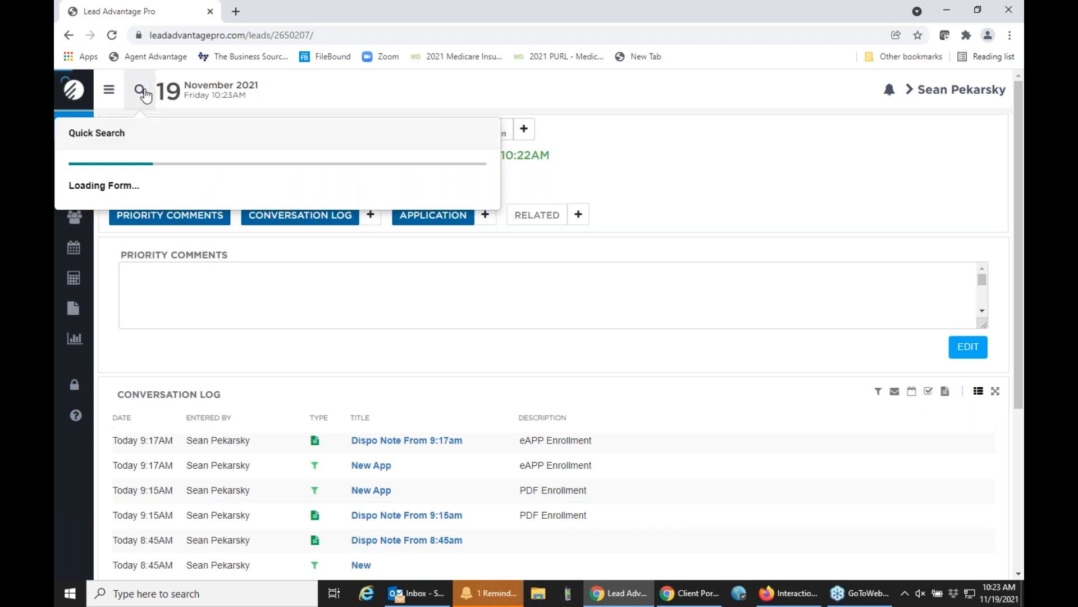
click(689, 172)
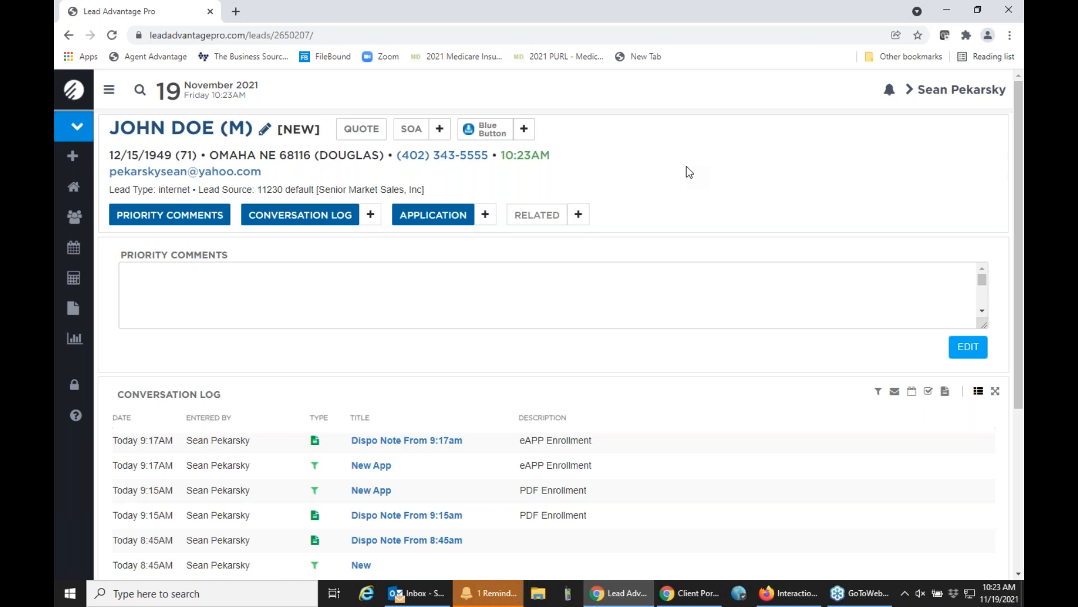
Start an MA & PDP quote for the lead and search the medicine cabinet for lisinopril.
click(375, 138)
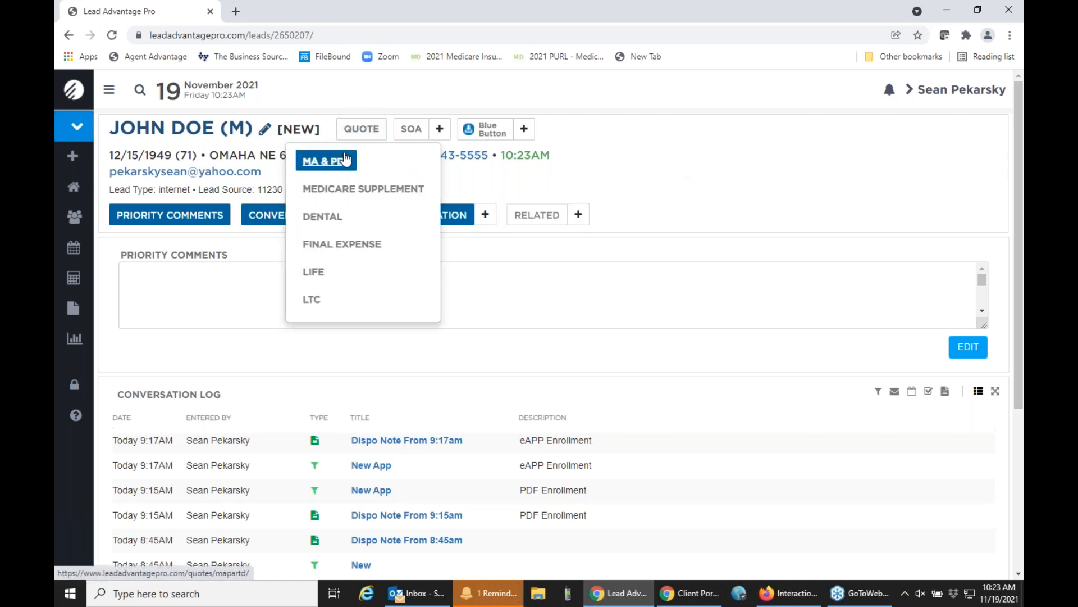
click(340, 162)
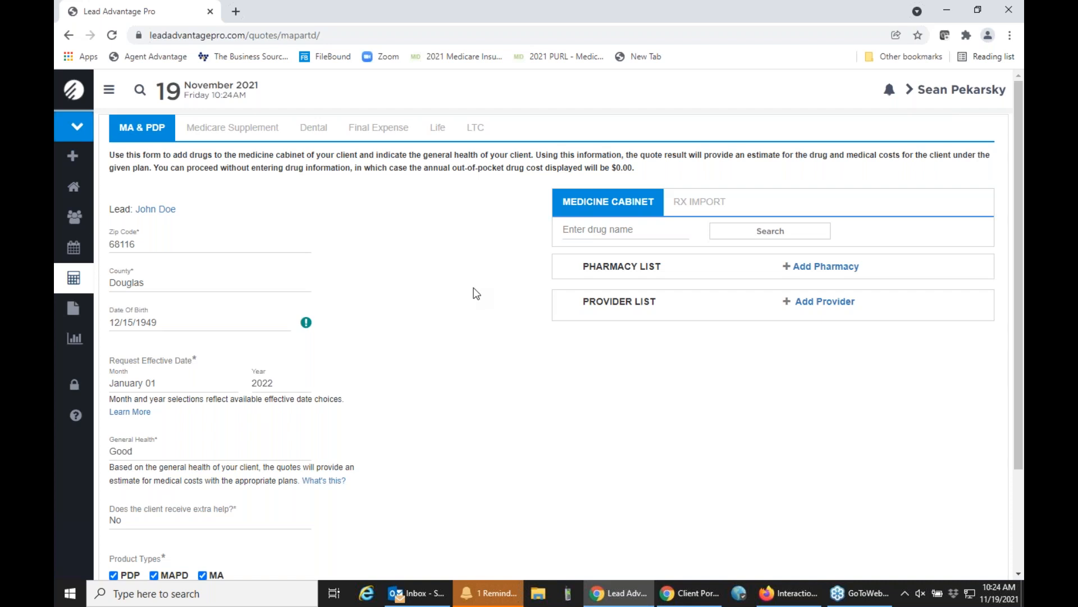
click(580, 236)
text(lis)
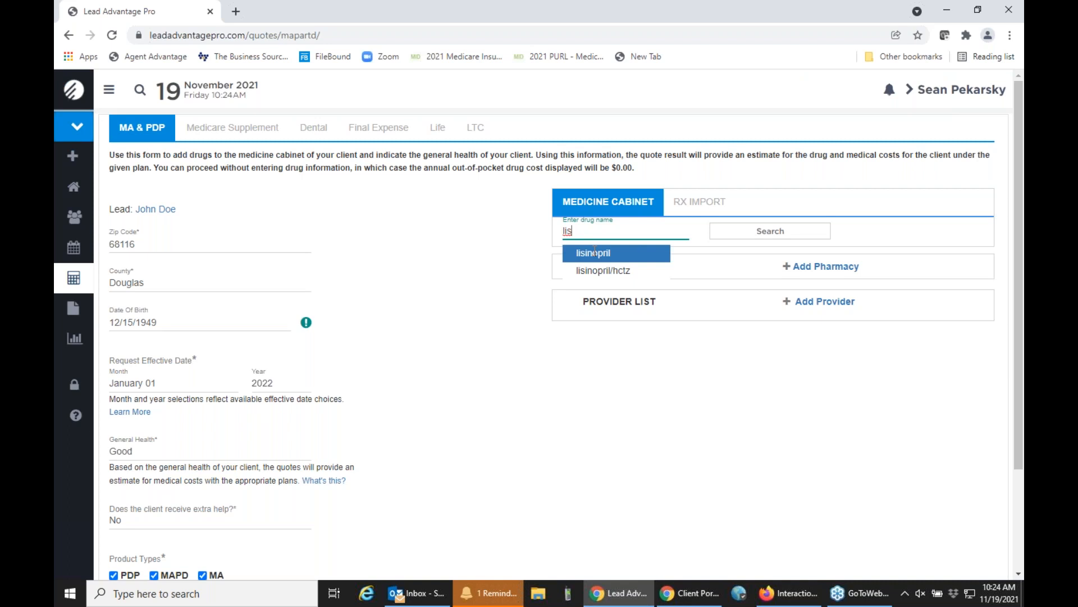
key(Return)
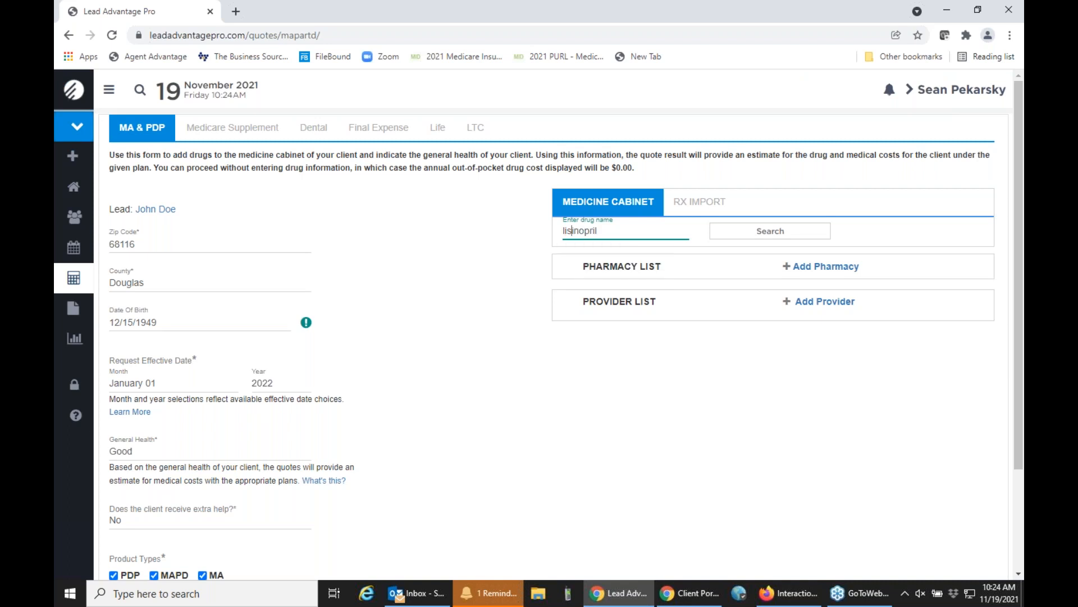
click(731, 242)
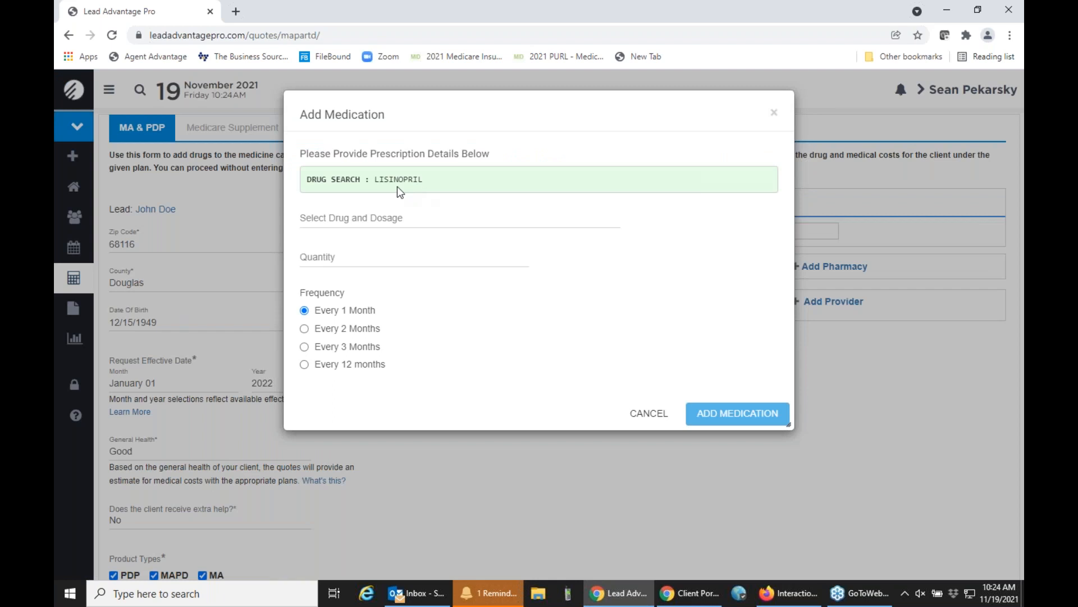
Add lisinopril TAB 20MG (Generic), quantity 30 every 1 month, to the client's medications.
click(359, 220)
click(363, 272)
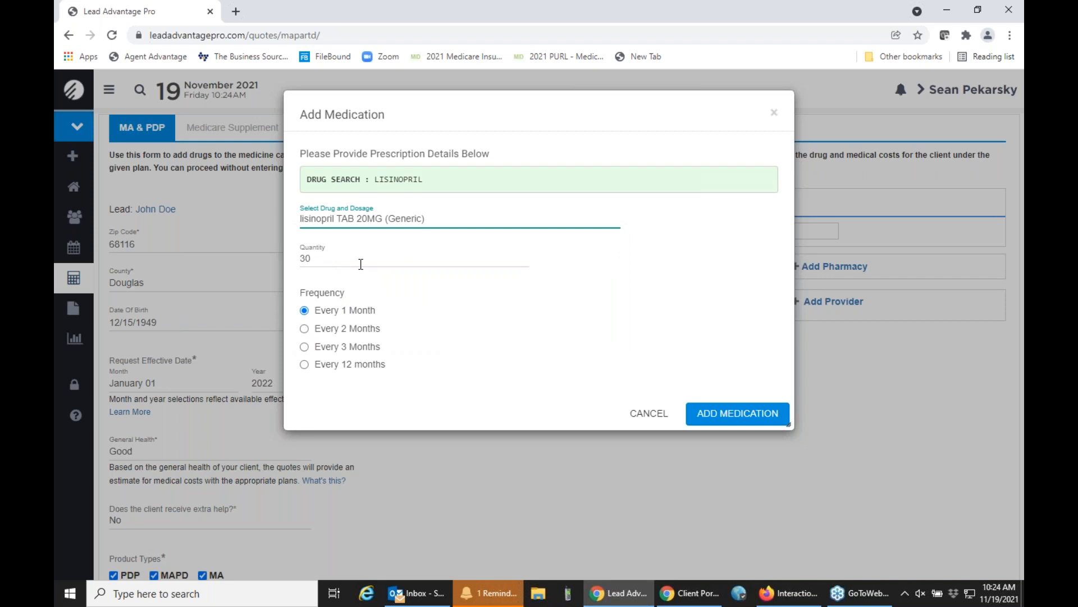
click(753, 418)
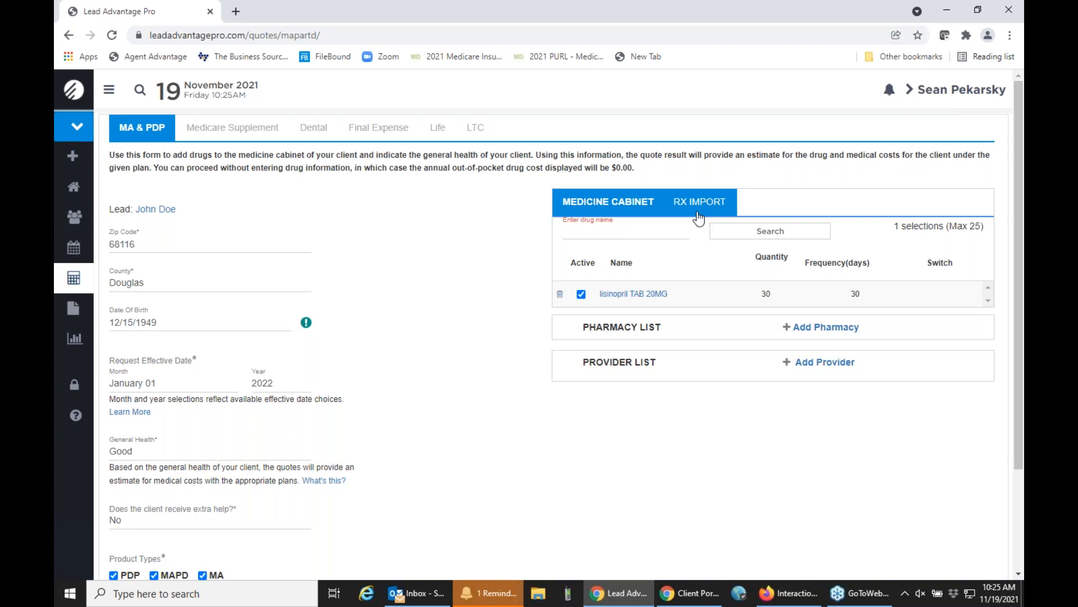
Confirm the client's information for an Rx Import, view the phone consent instructions, and return to the medicine cabinet.
click(698, 217)
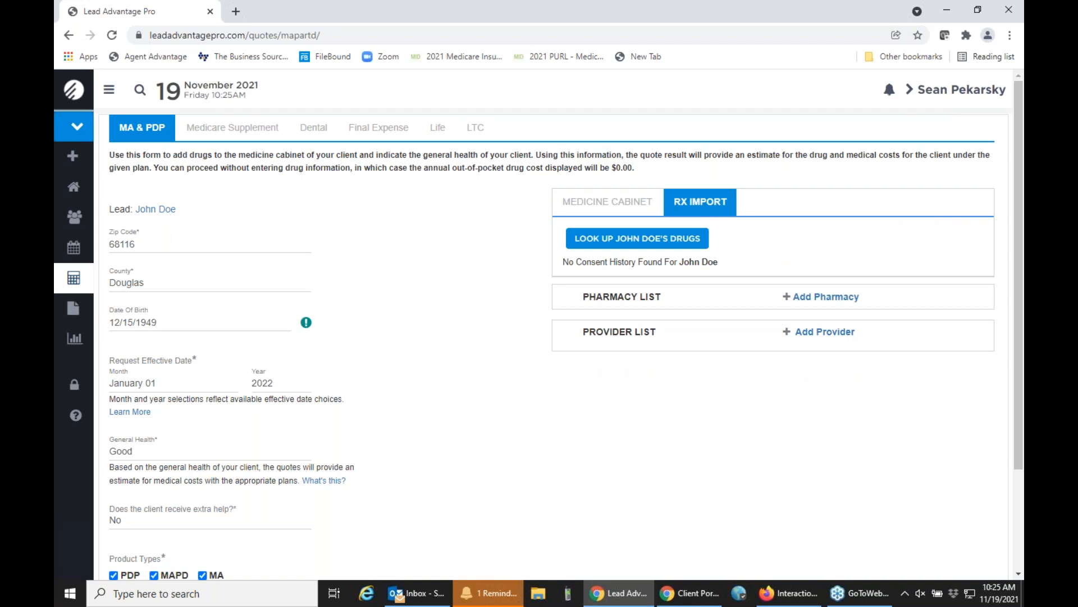
click(645, 242)
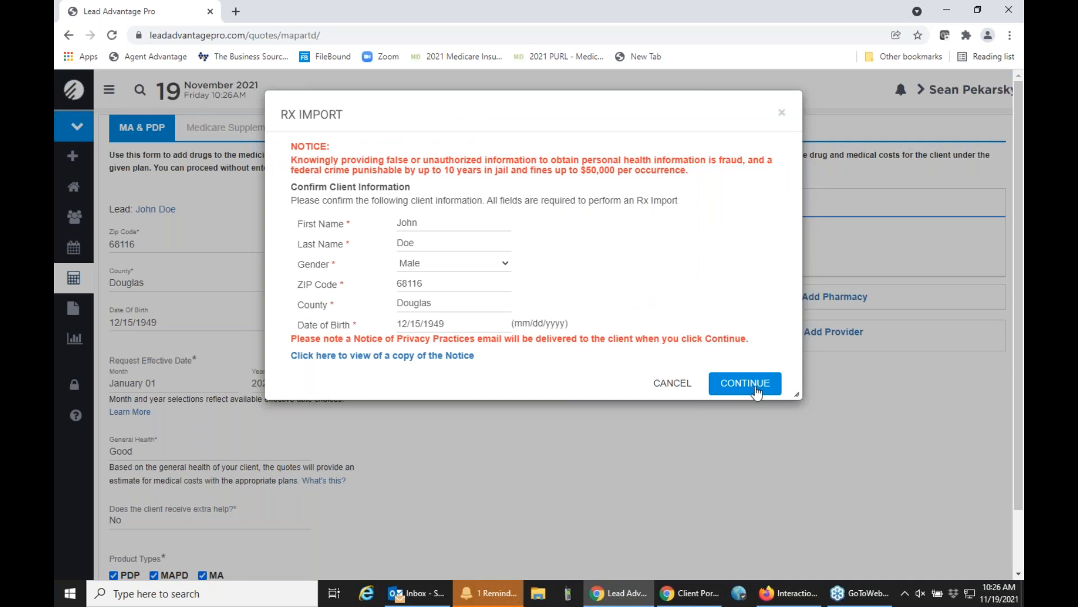
click(753, 386)
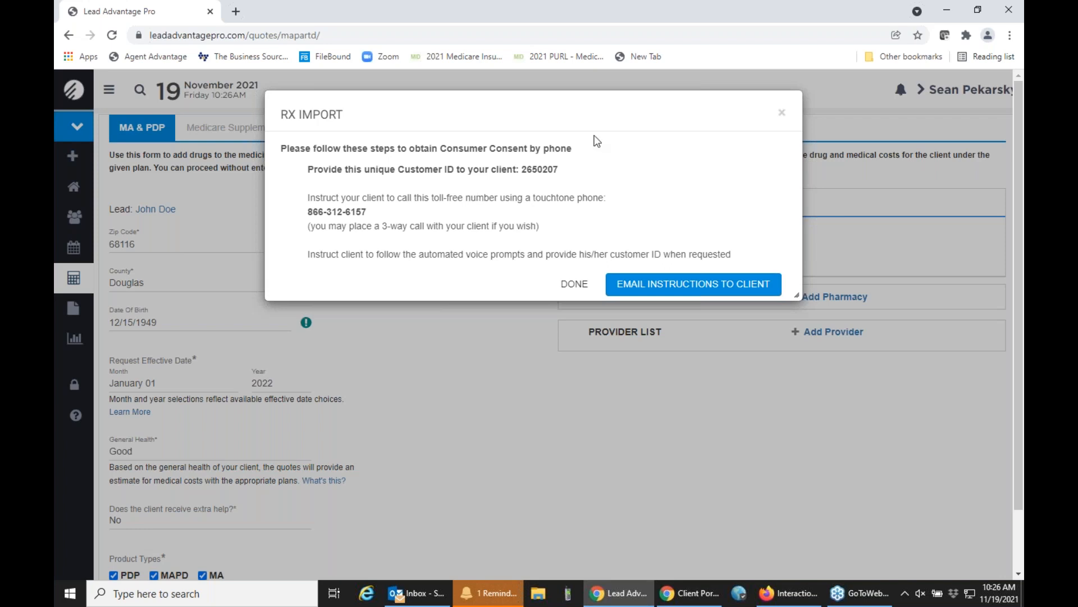
click(781, 113)
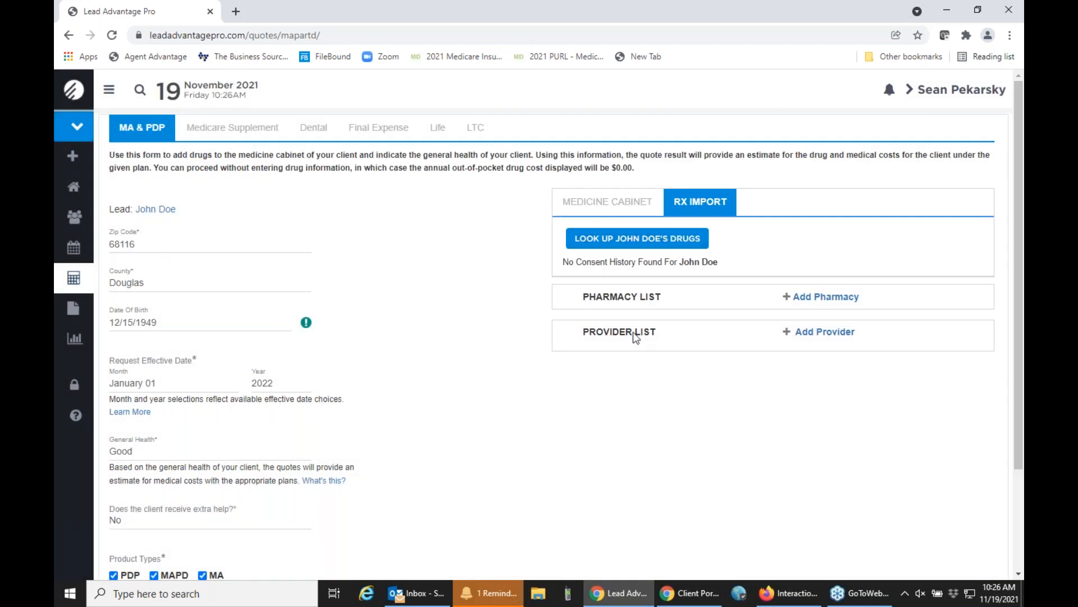
click(608, 201)
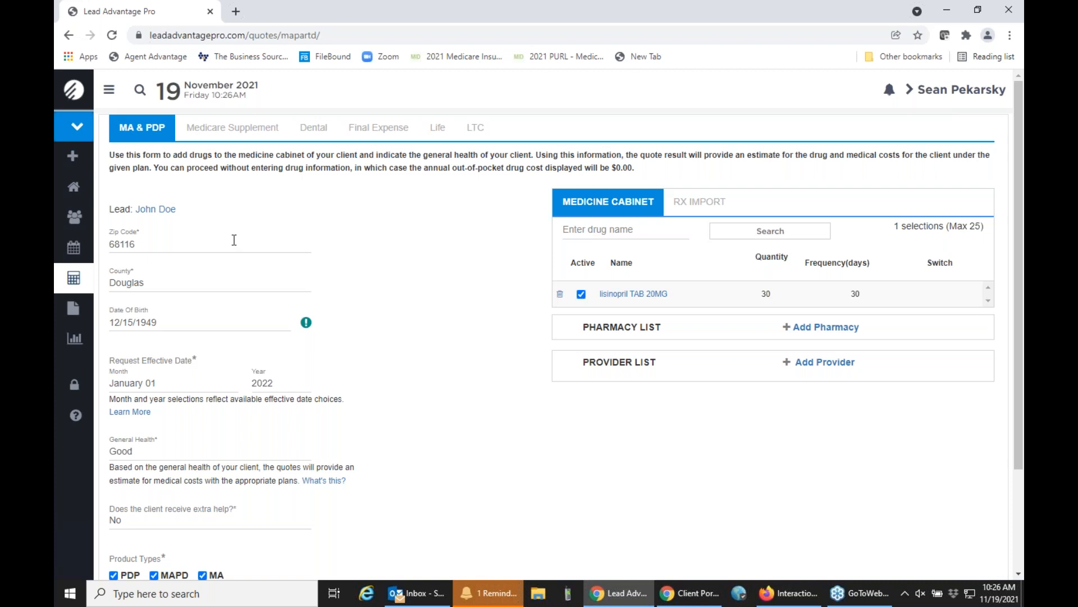
Return to the lead's record and review the Medicare Blue Button synchronization email, closing it without sending.
click(76, 219)
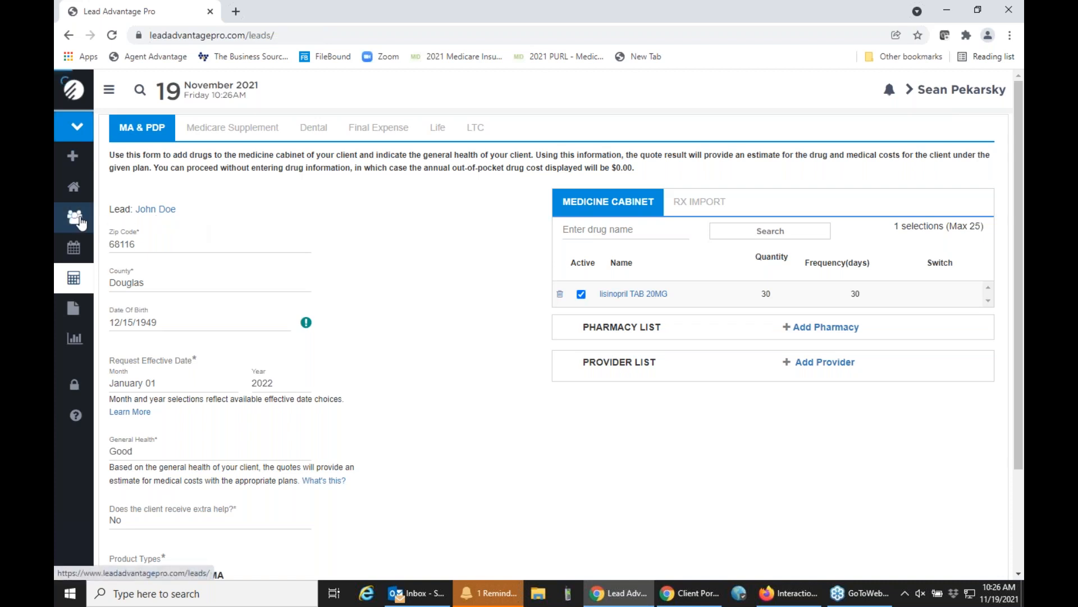
click(224, 234)
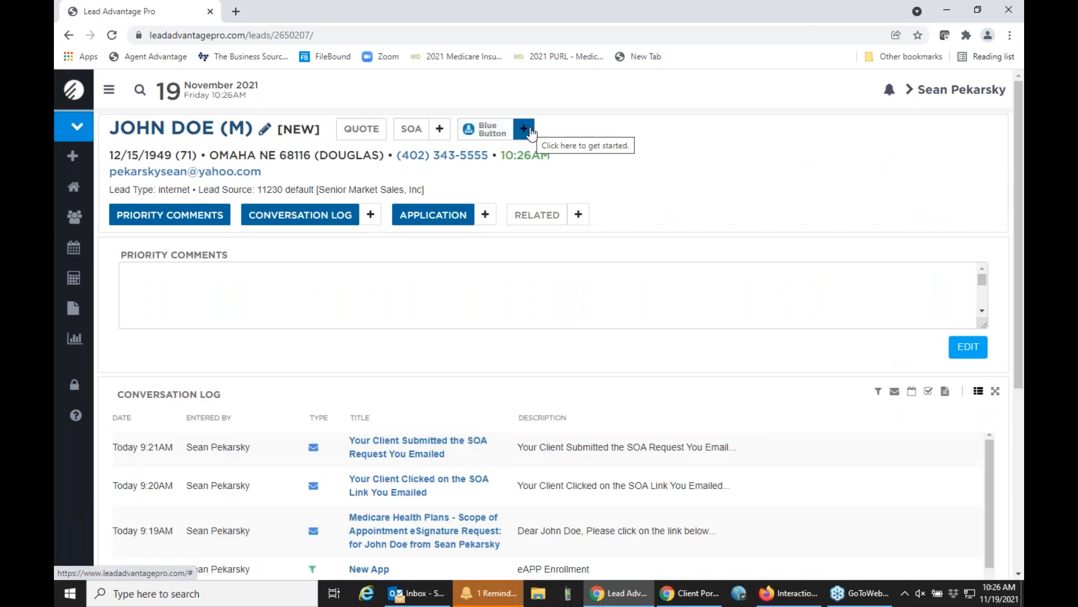
click(524, 130)
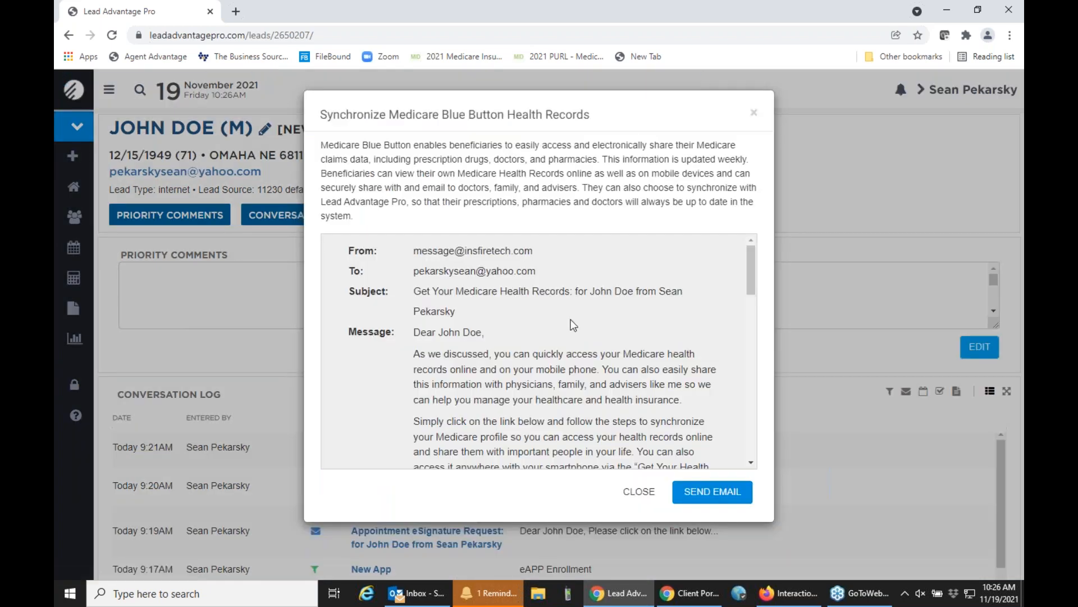
scroll(573, 324, down, 4)
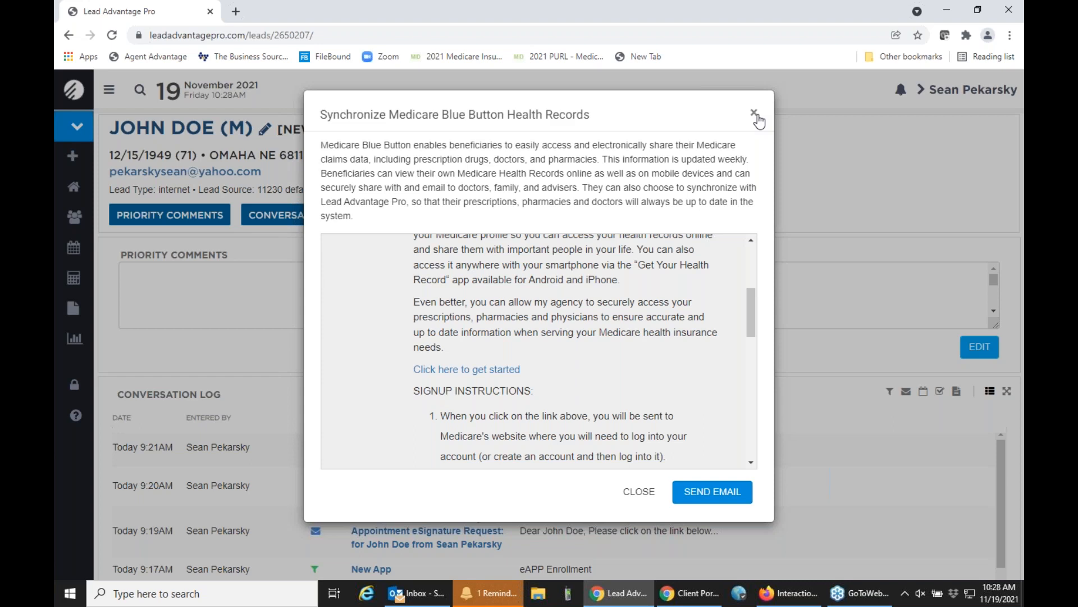
click(754, 113)
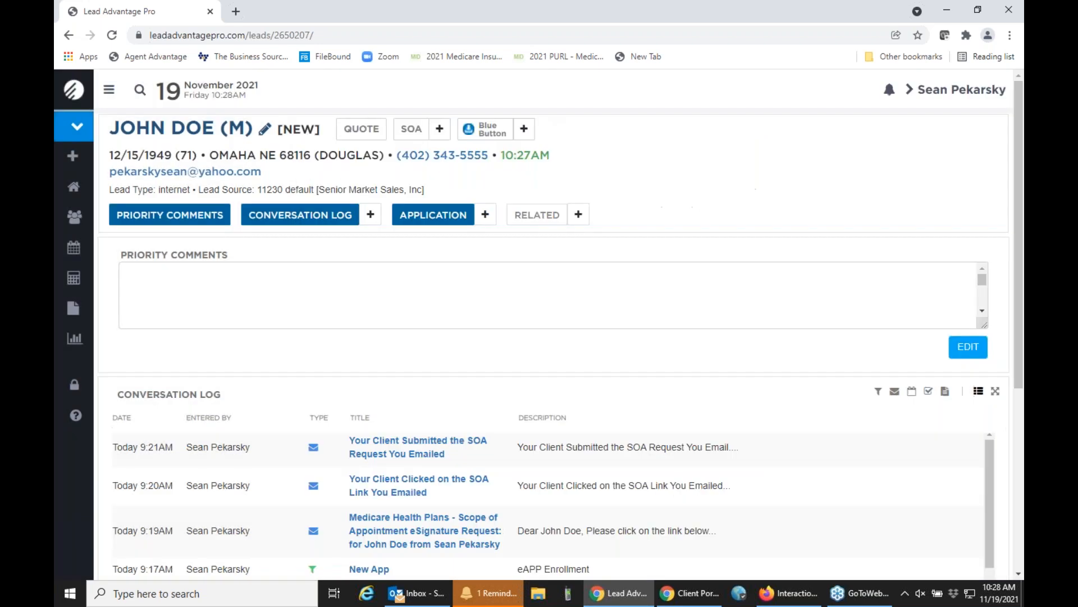
Reopen the lead's MA & PDP quote and add CVS Pharmacy #17392 from the pharmacy lookup.
click(356, 135)
click(356, 161)
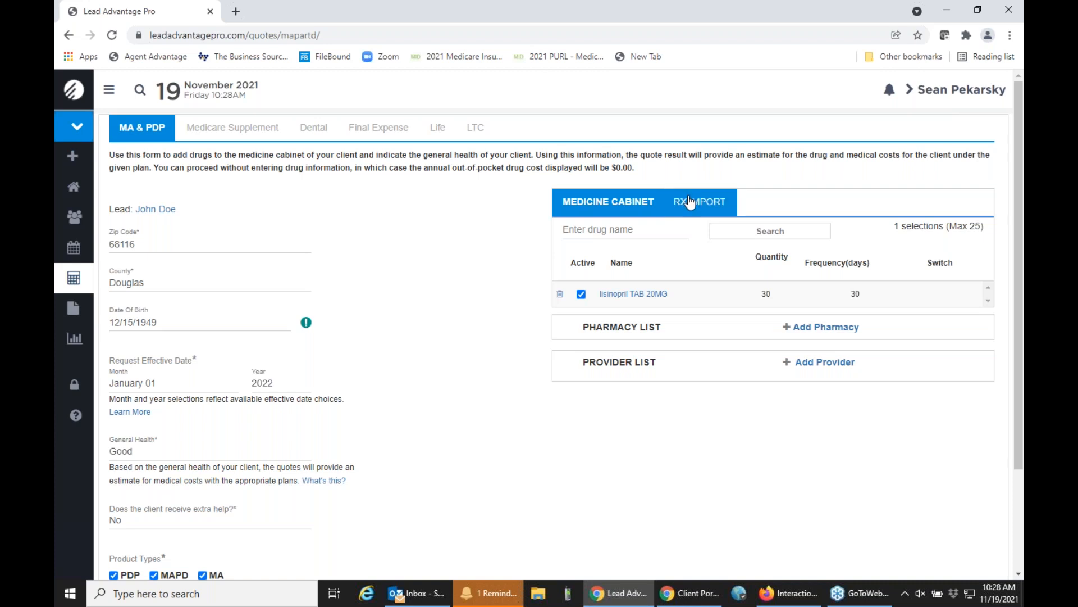
mouse_move(618, 298)
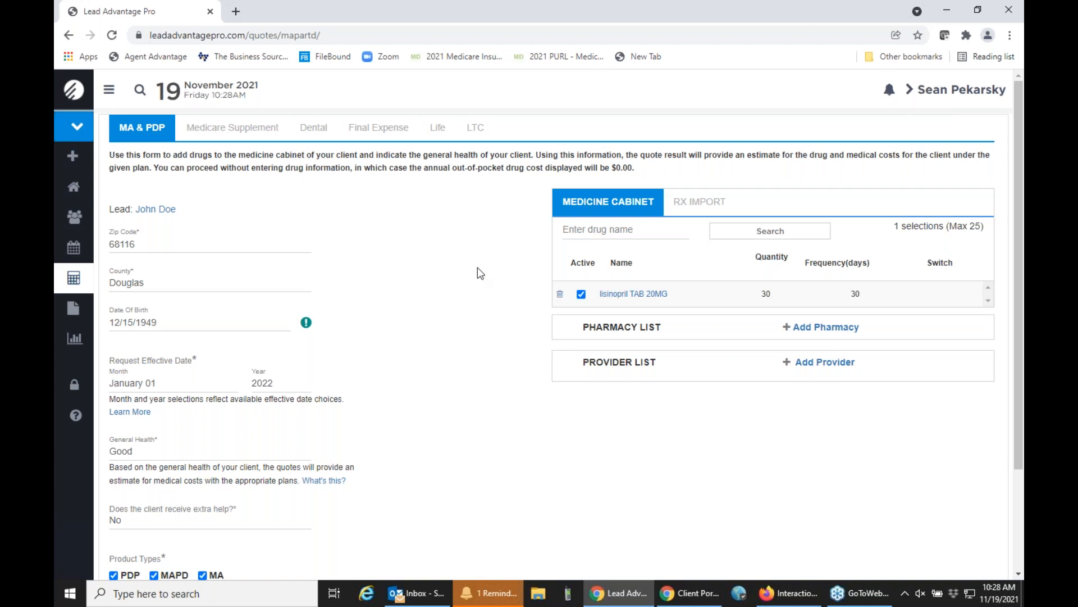
scroll(480, 273, down, 1)
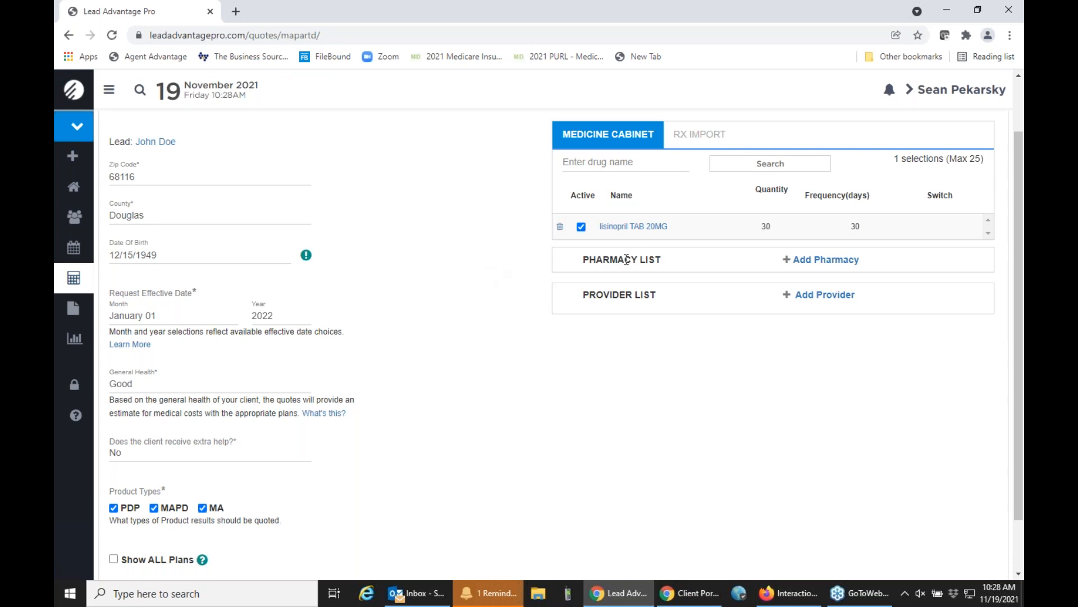
click(816, 264)
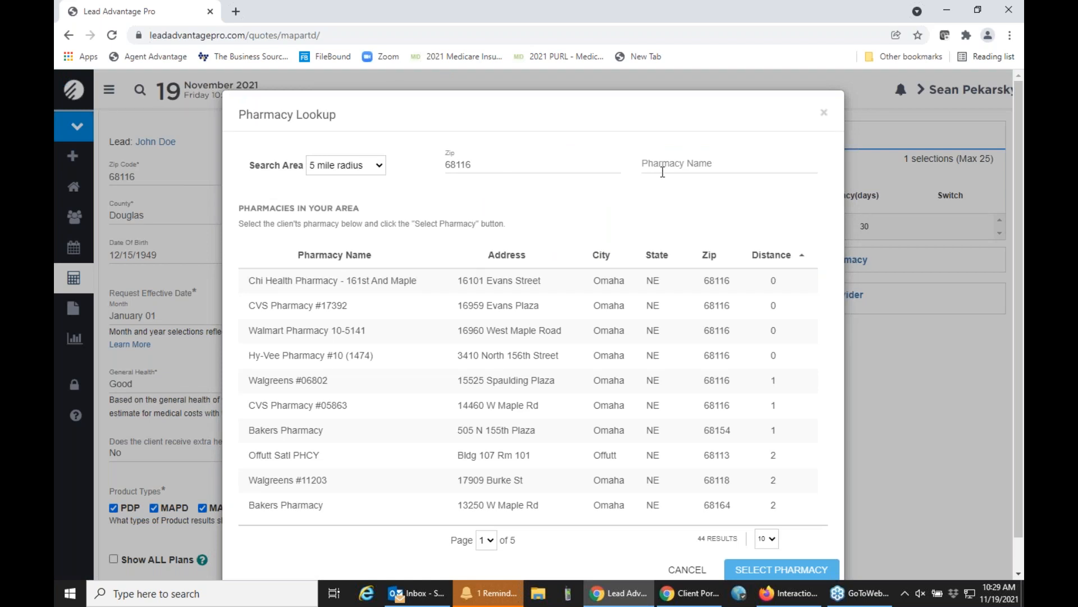
click(406, 311)
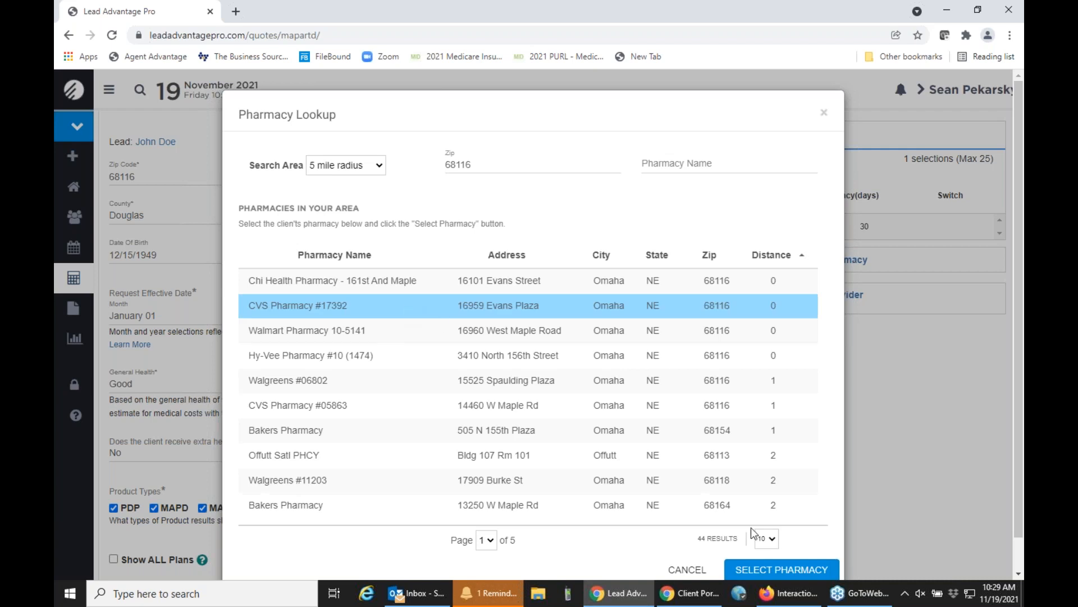
click(756, 571)
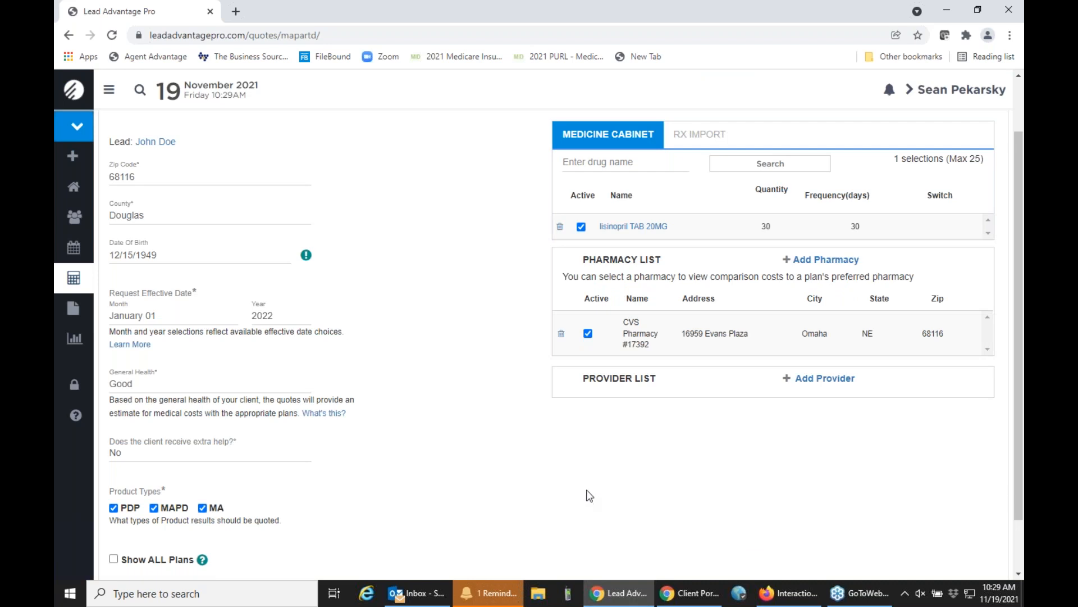
Search for primary care providers within a 5 mile radius and select the second one listed.
scroll(479, 348, down, 1)
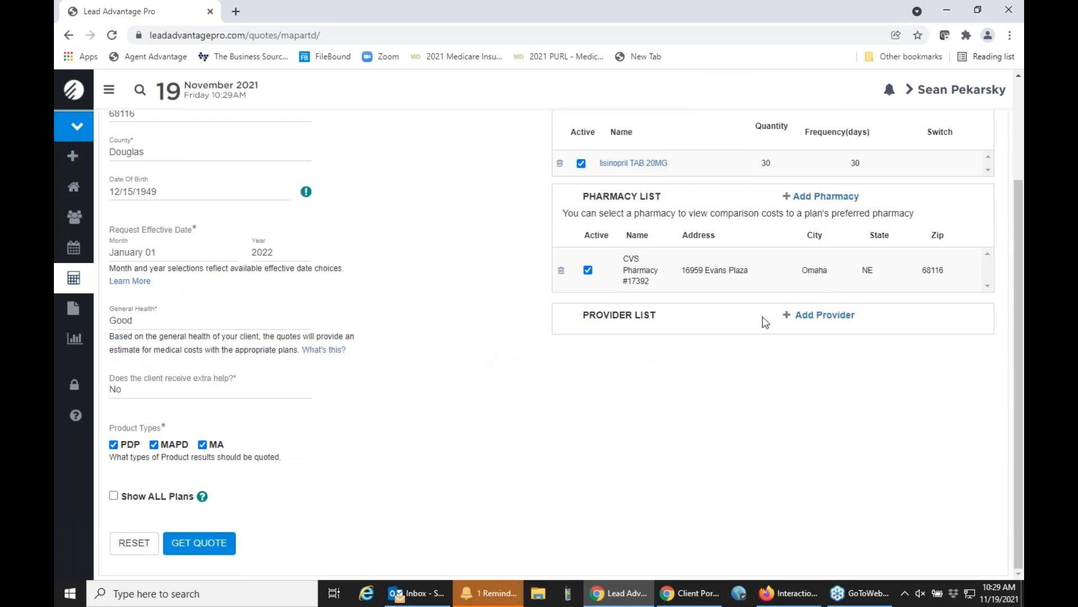
click(809, 322)
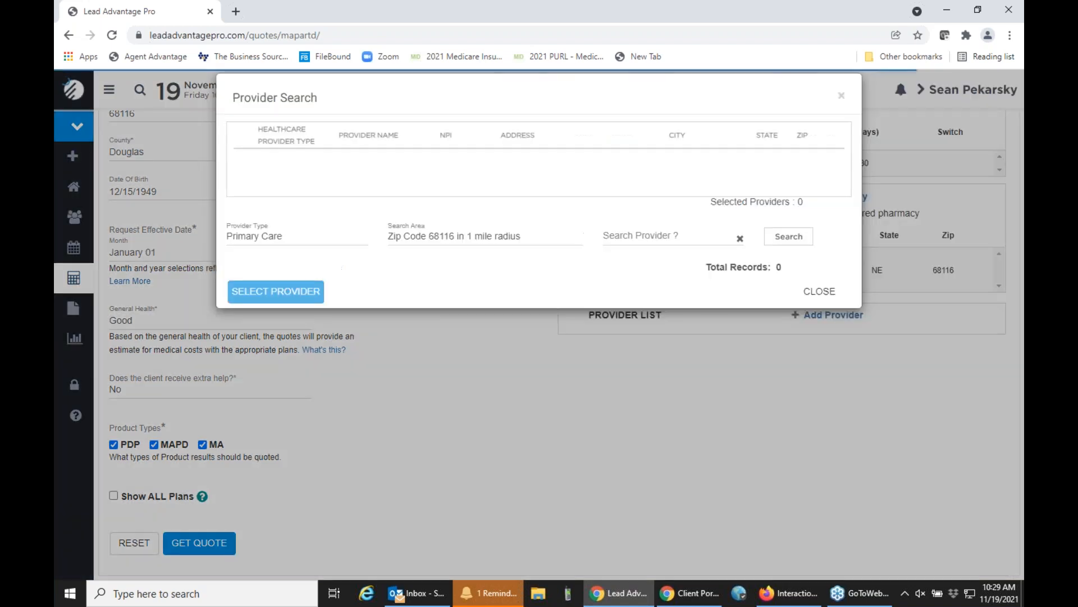
click(437, 238)
click(464, 300)
click(789, 237)
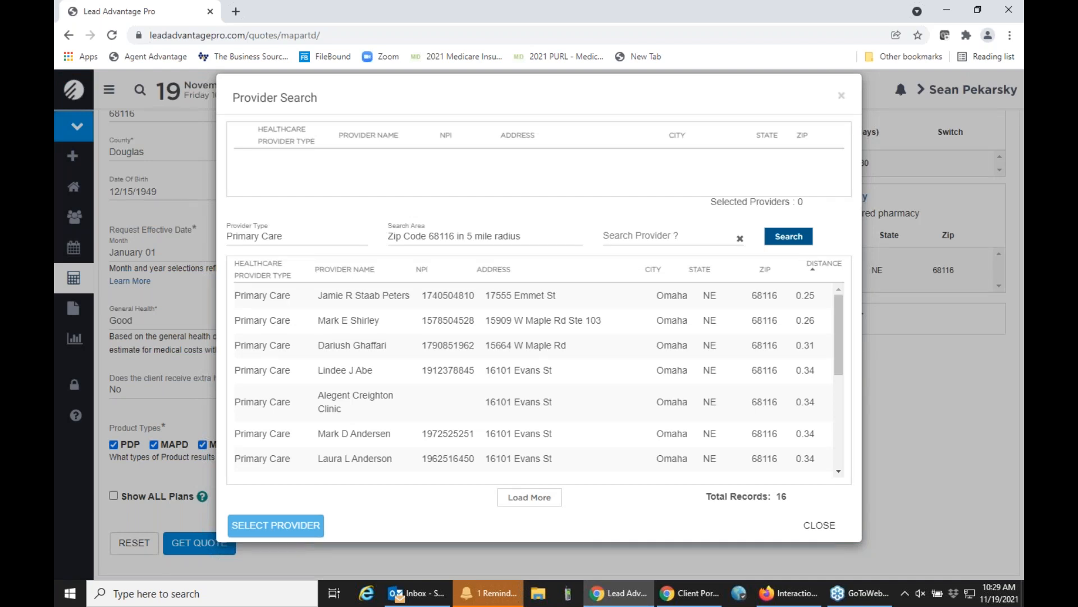
click(455, 332)
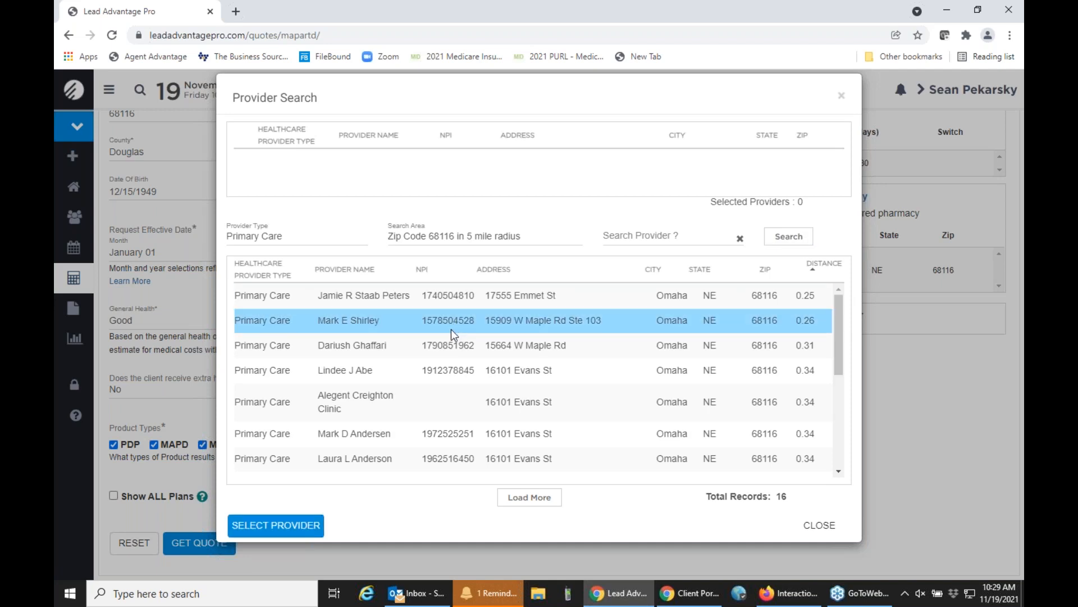
click(298, 527)
Search for hospitals in the same area, select Methodist West Dodge Radiology, and save the chosen providers to the quote.
click(288, 238)
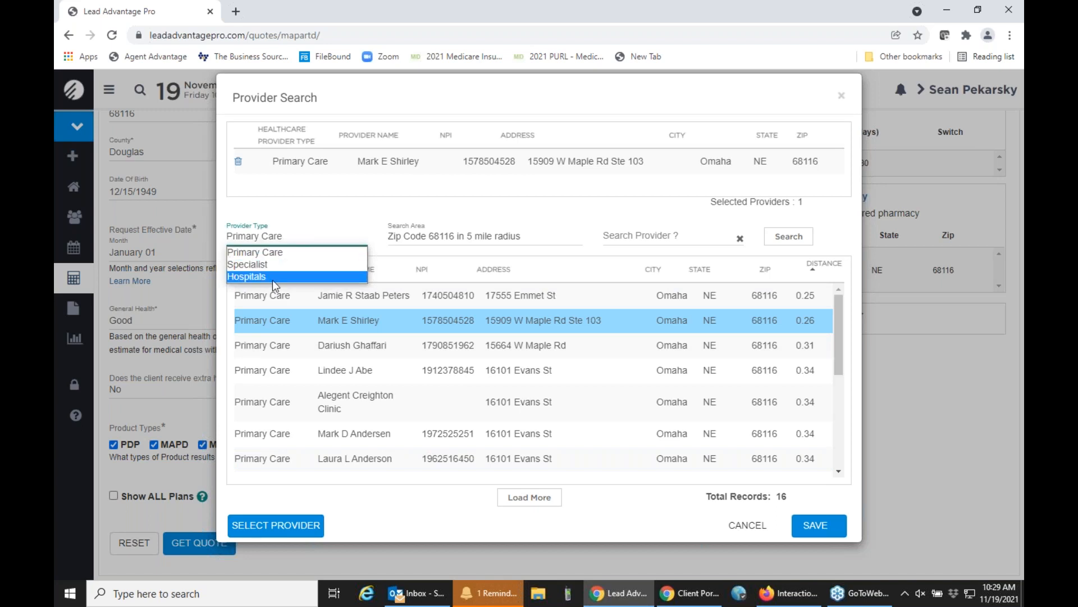
click(272, 280)
click(780, 241)
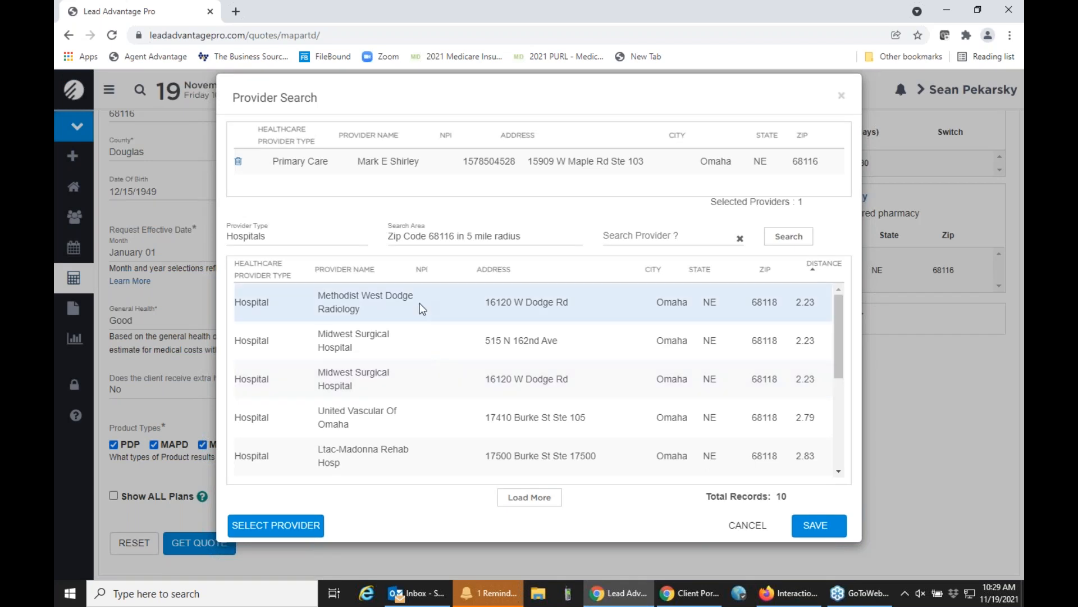
scroll(435, 393, down, 1)
scroll(431, 389, down, 1)
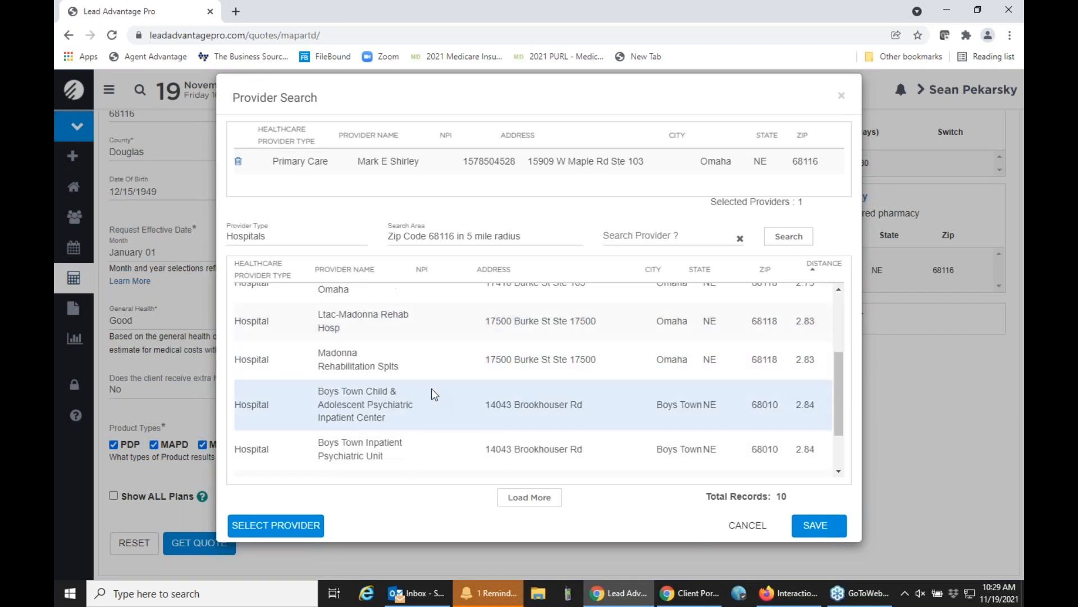
scroll(431, 388, up, 2)
click(393, 304)
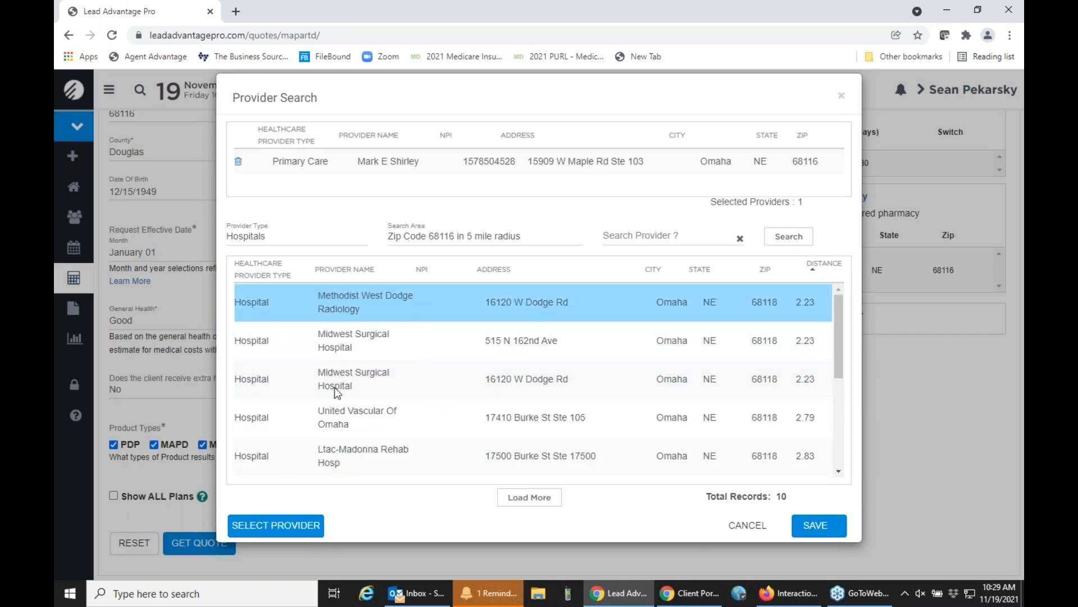
click(258, 523)
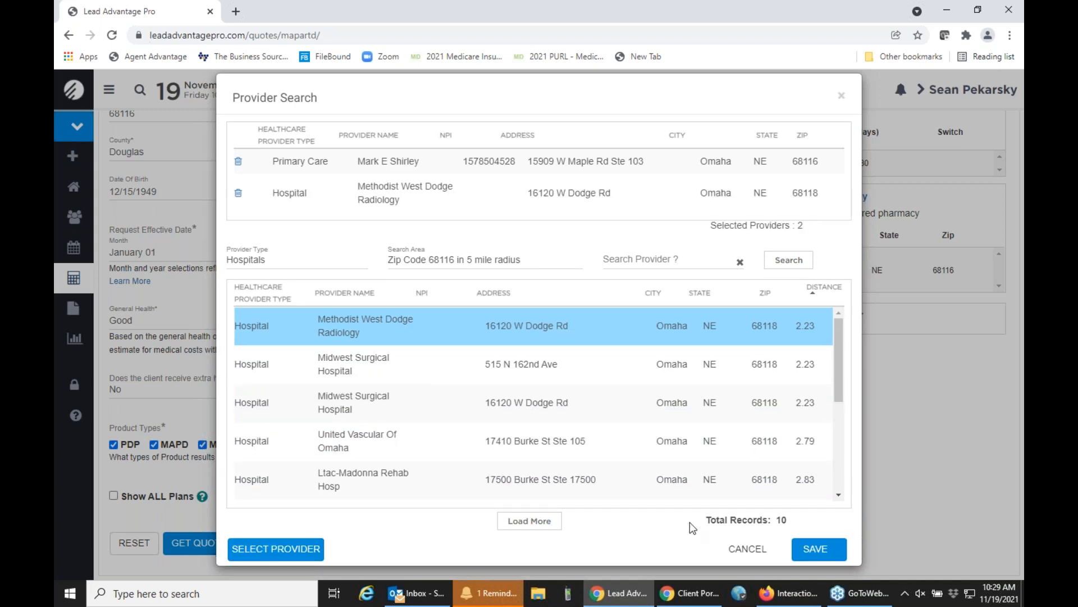
click(829, 555)
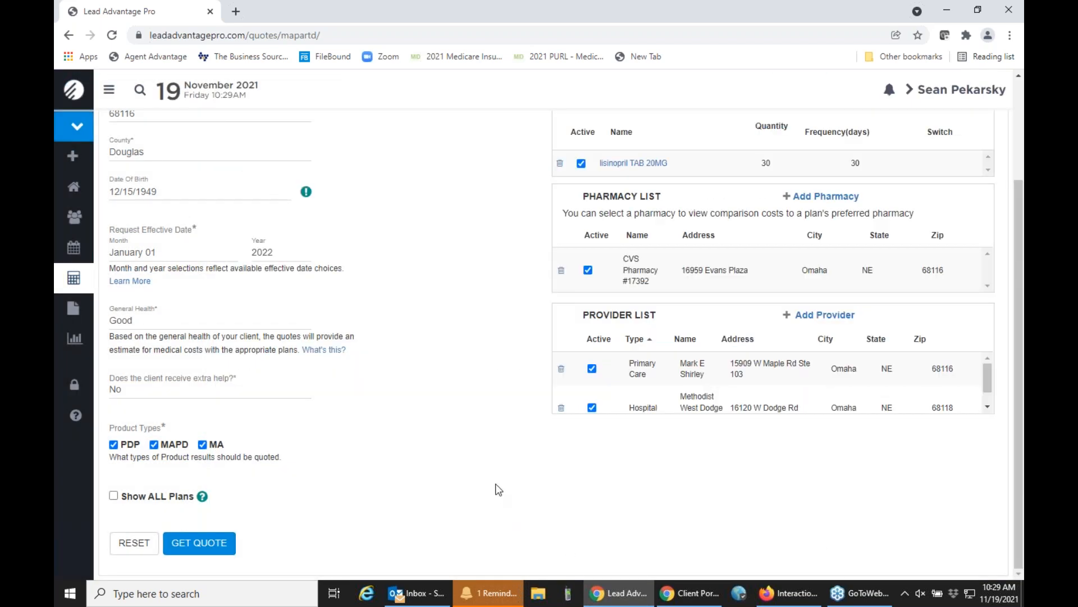
Check the month choices for the requested effective date and review the remaining quote options.
scroll(495, 487, up, 1)
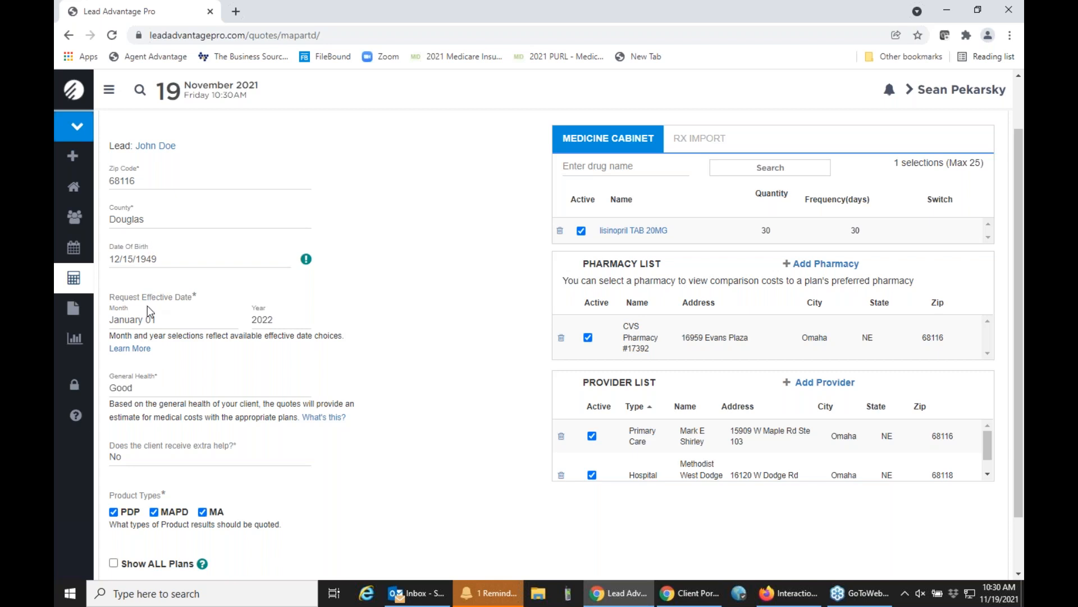
click(150, 320)
click(355, 316)
scroll(353, 319, down, 1)
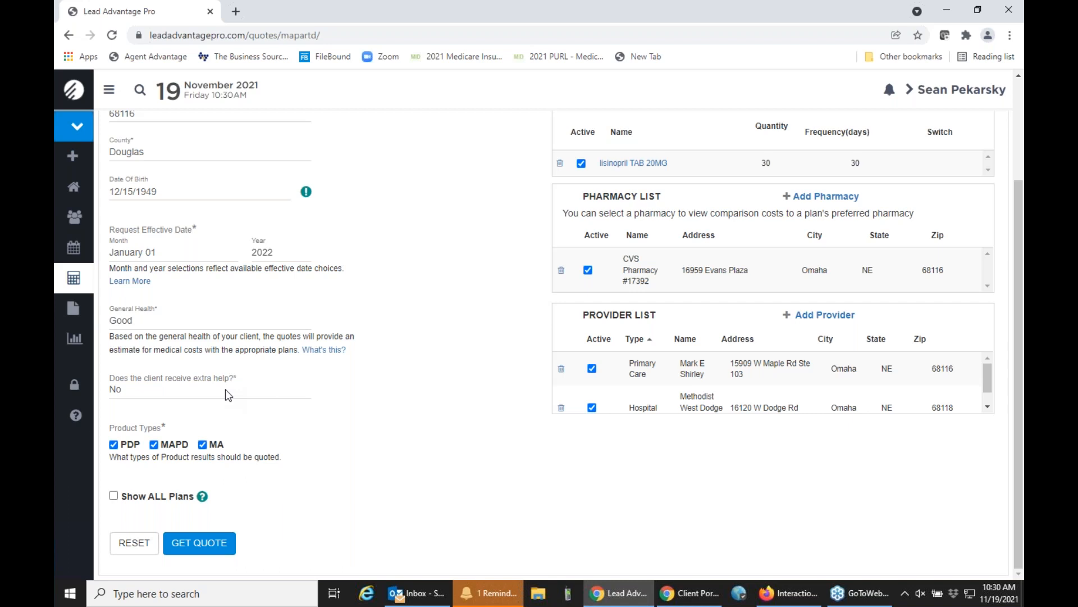
Run the lead's MA & PDP quote and show the Combined MAPD plan results.
click(199, 551)
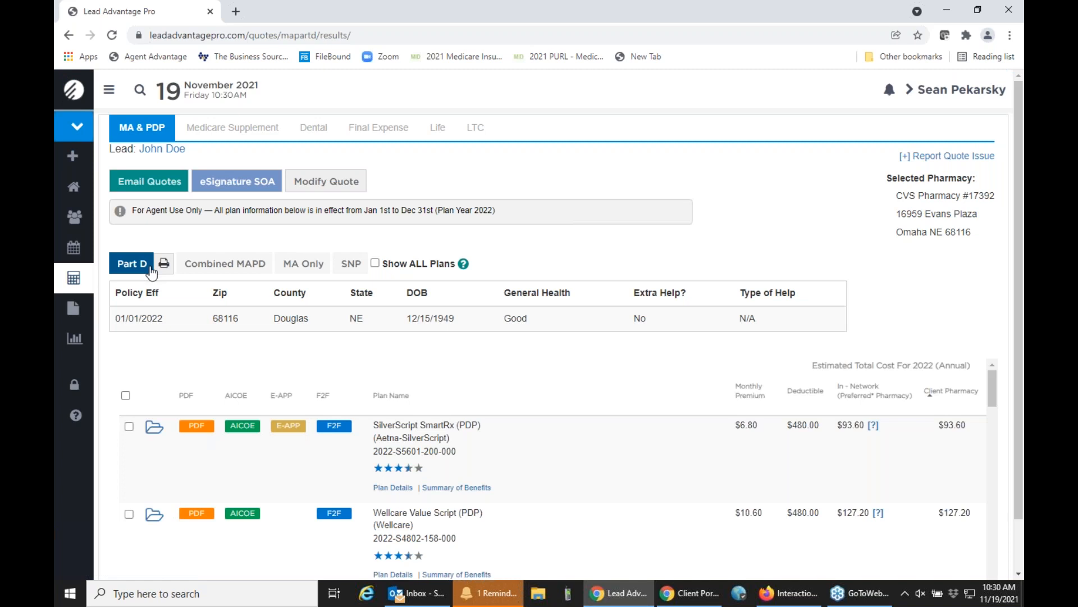
click(232, 268)
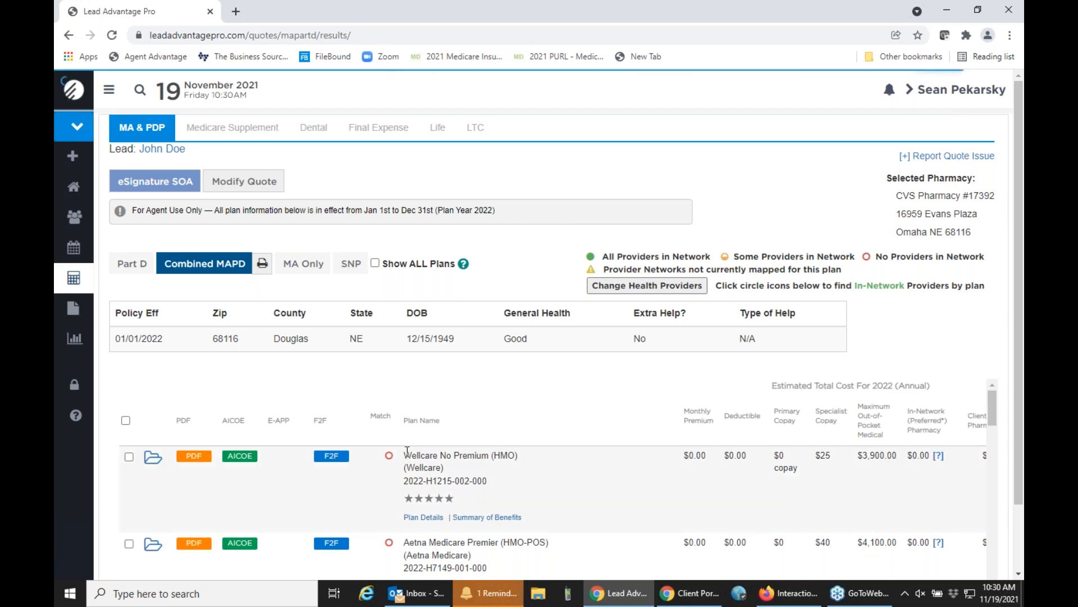
Examine the Combined MAPD plans, comparing each plan's provider network match, premium, copays and estimated annual cost.
scroll(396, 455, down, 1)
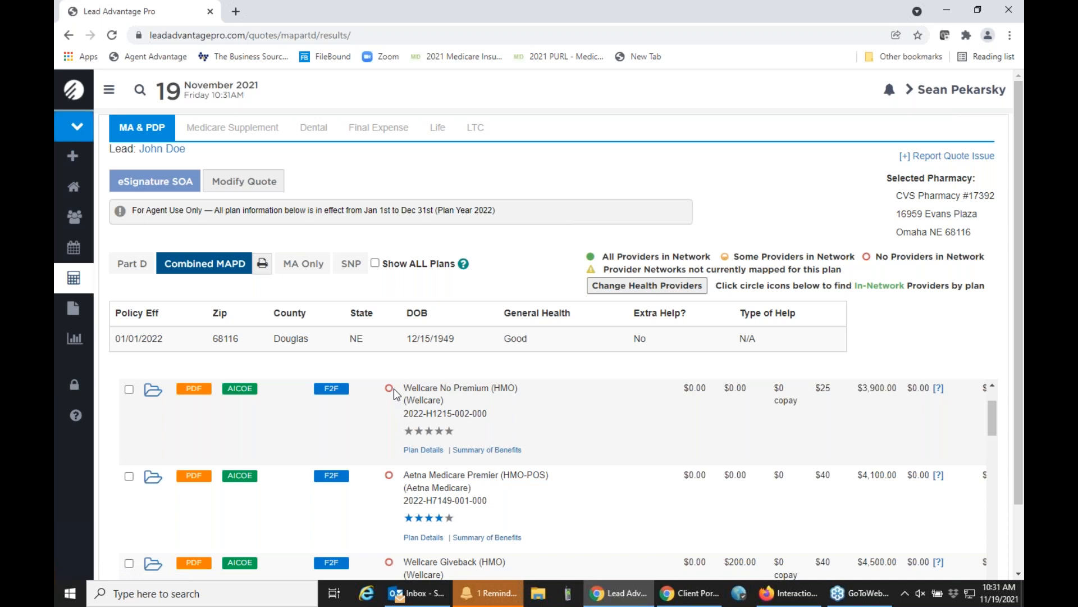
scroll(395, 393, down, 2)
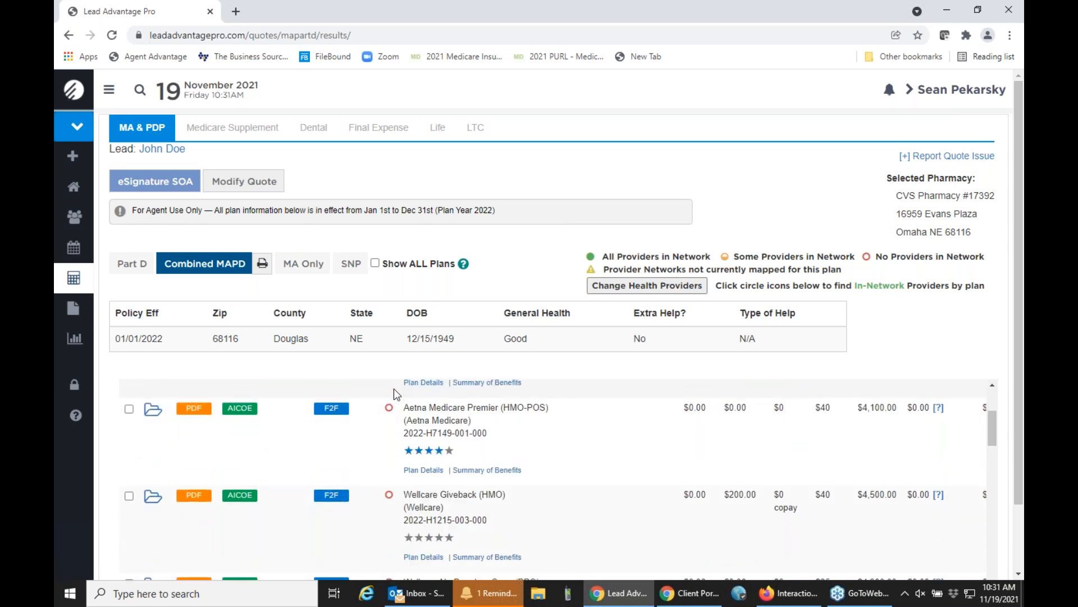
scroll(393, 389, up, 3)
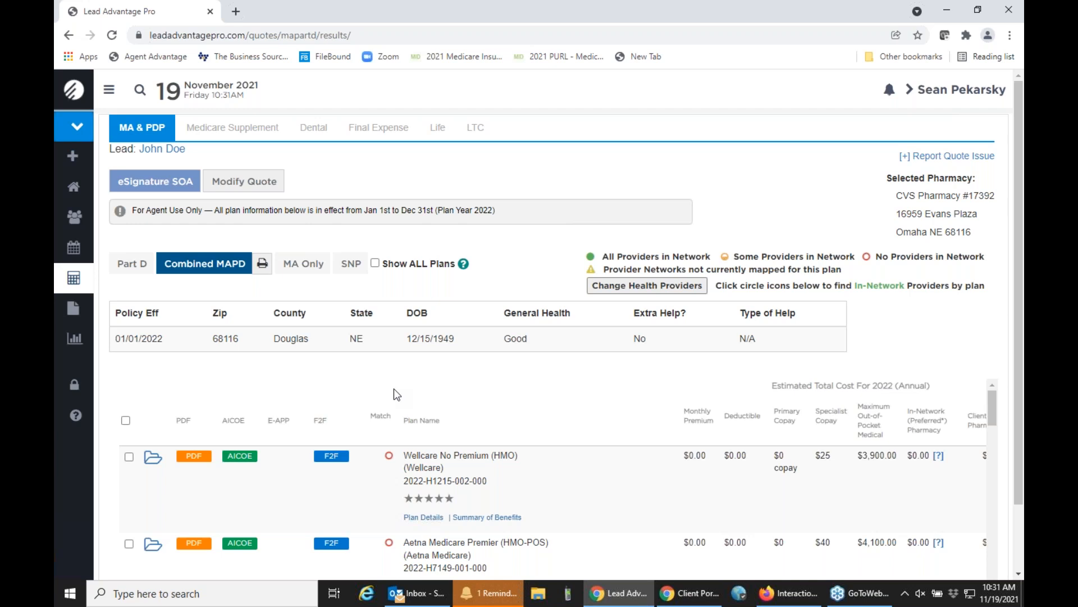
scroll(393, 389, down, 1)
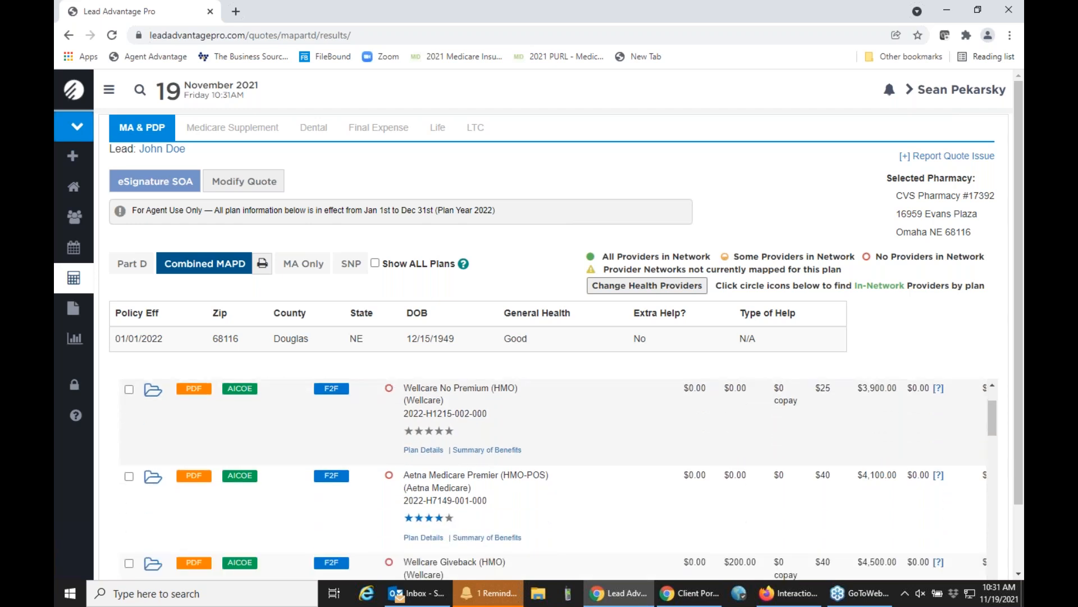
scroll(553, 481, down, 7)
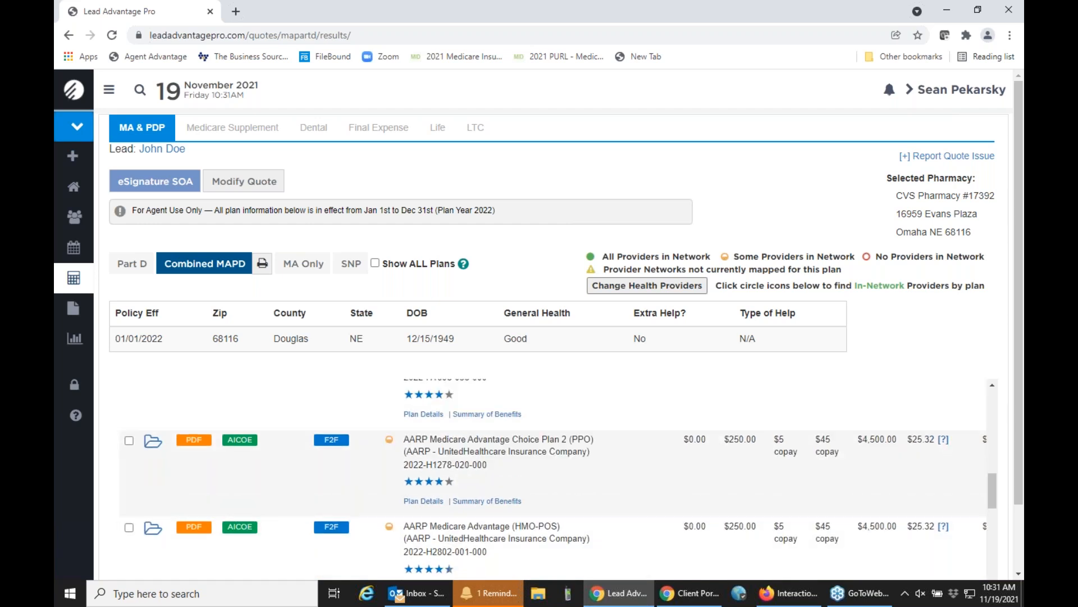
scroll(554, 480, down, 6)
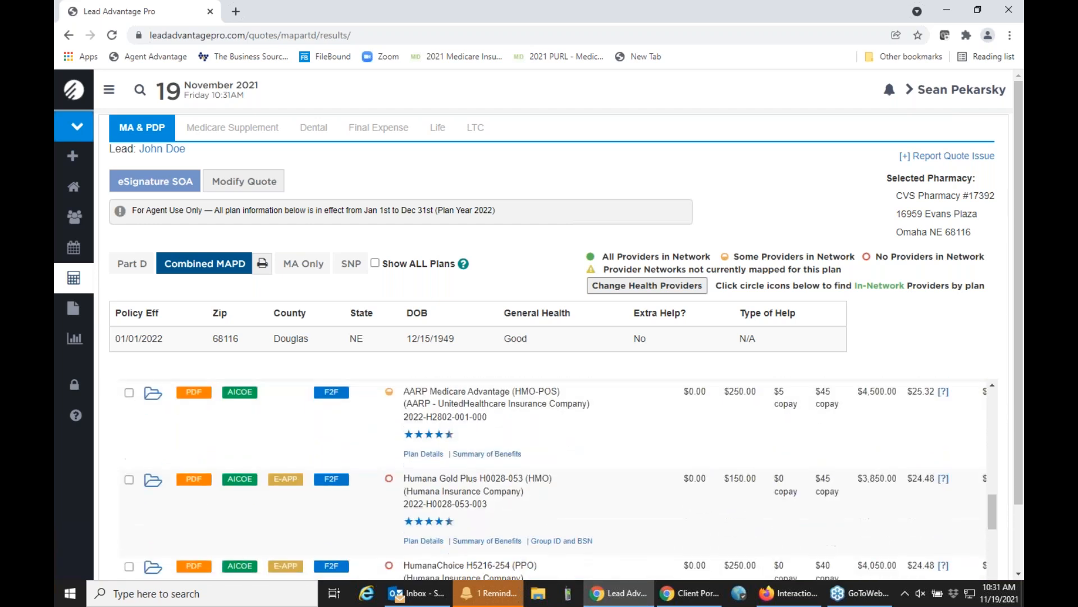
scroll(554, 480, down, 3)
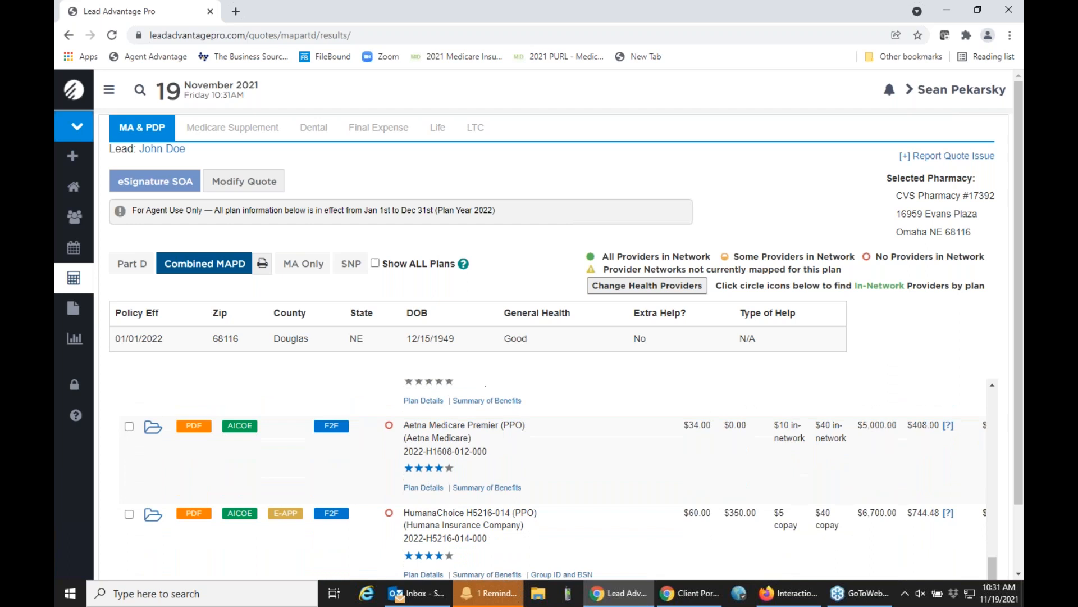
scroll(554, 480, up, 5)
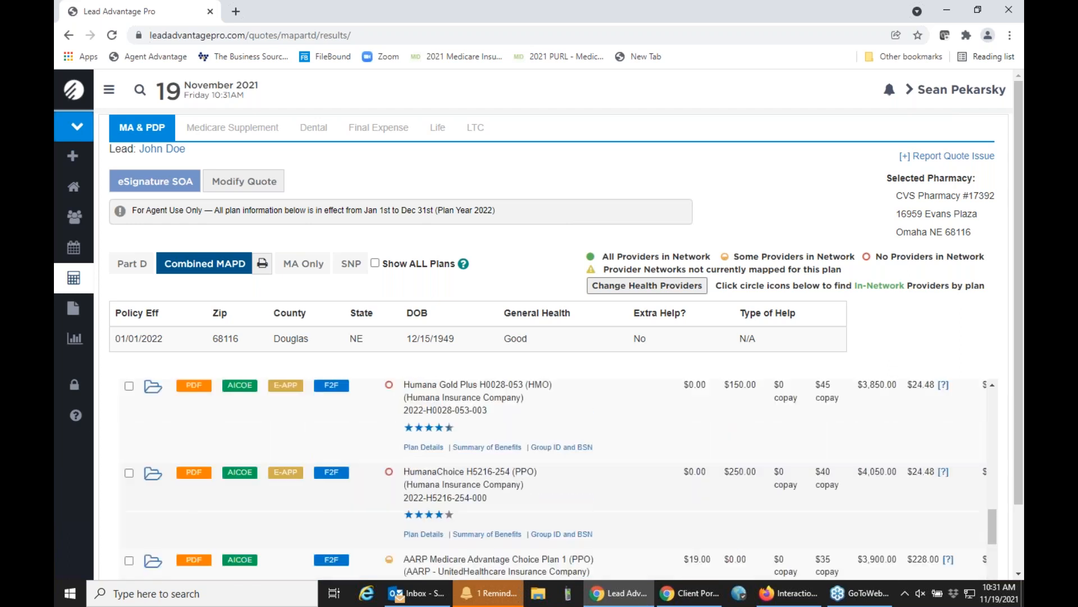
scroll(554, 480, down, 2)
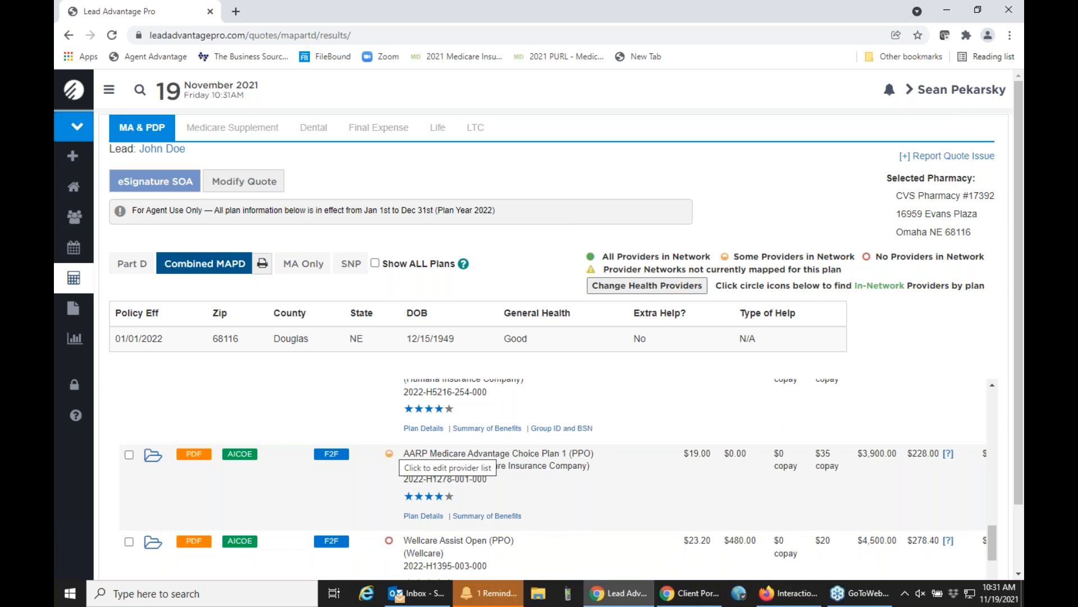
Open the provider match for AARP Medicare Advantage Choice Plan 1 (PPO) and review the network status of the primary care locations.
click(388, 455)
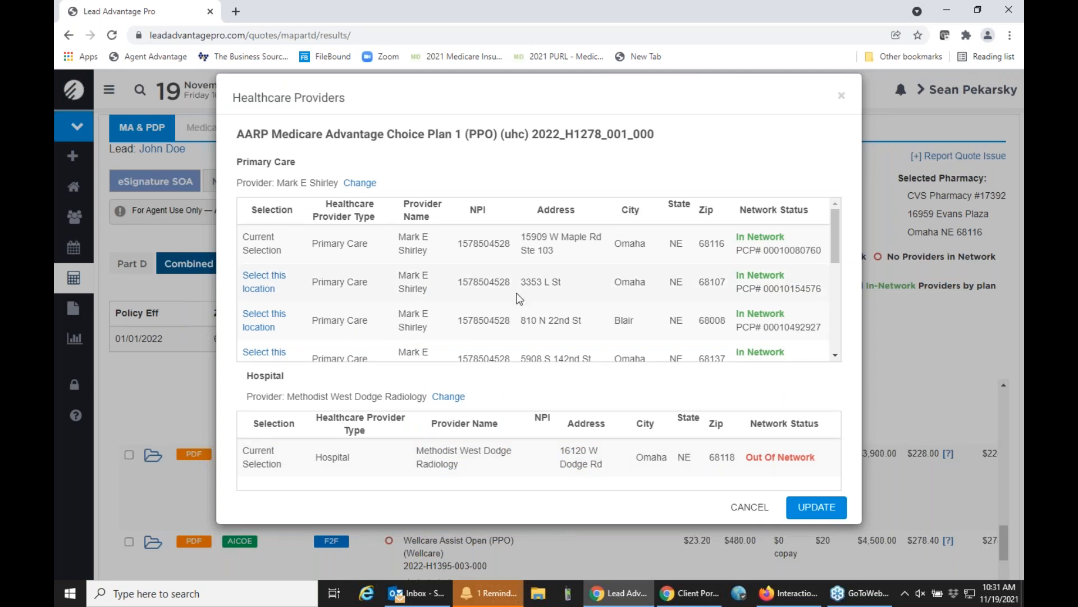
scroll(519, 299, down, 3)
scroll(519, 299, down, 1)
scroll(520, 299, up, 2)
scroll(520, 299, down, 3)
scroll(519, 299, up, 4)
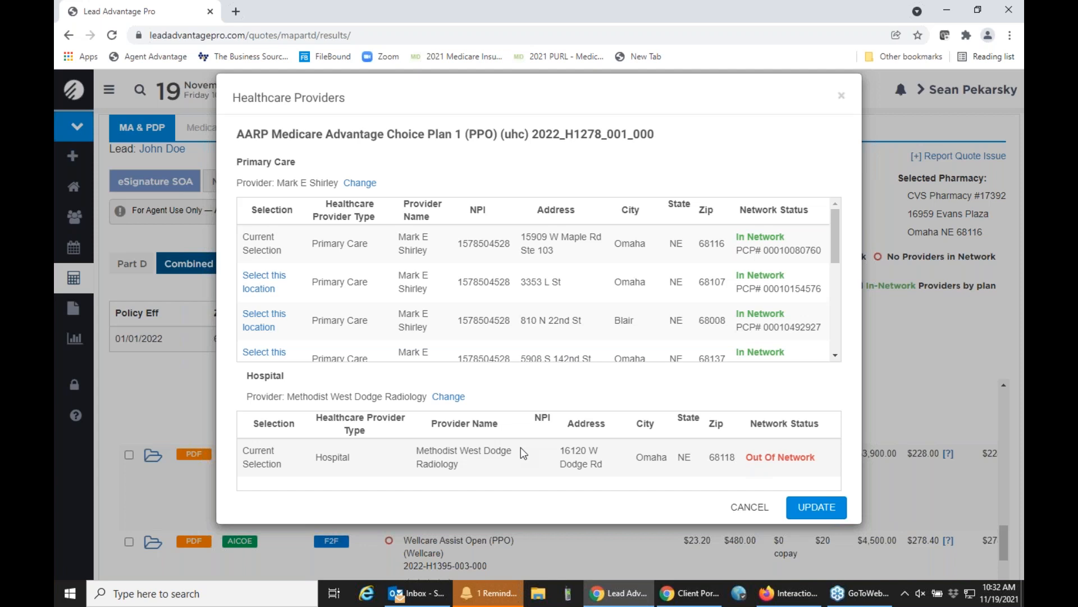
Replace the hospital with Nebraska Medical Center at 988095 Nebraska Medical Ctr, found within a 10 mile radius, and update the quote's providers.
click(449, 398)
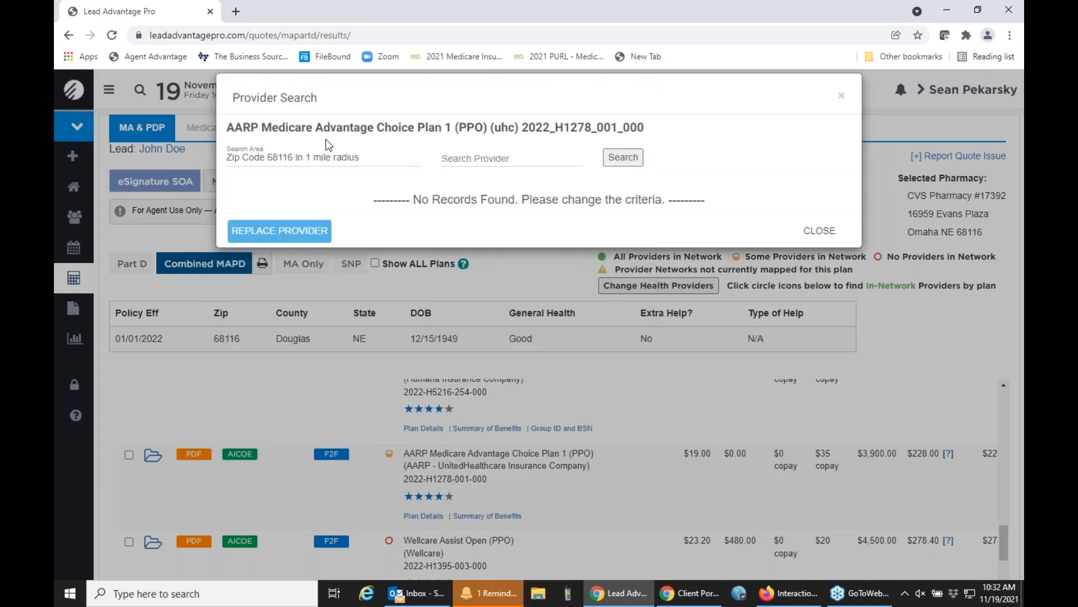
click(337, 160)
click(336, 233)
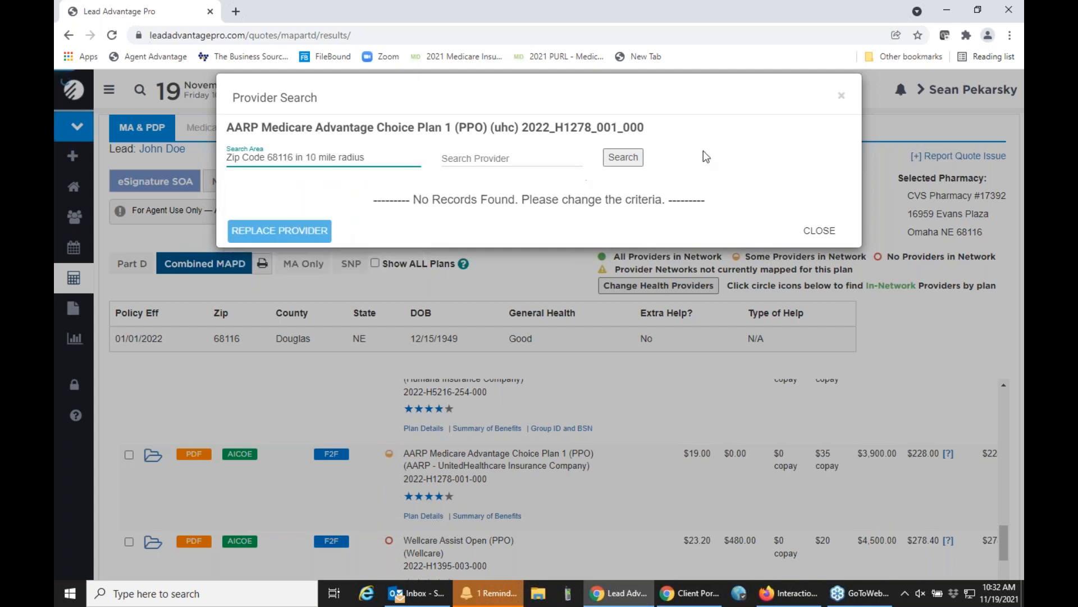
click(623, 158)
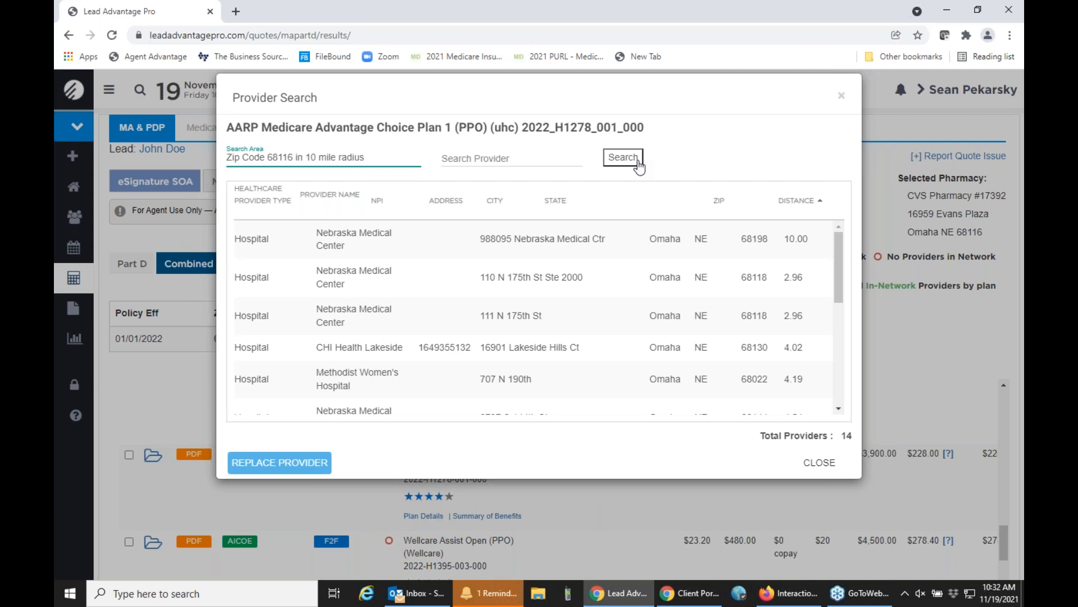
click(465, 254)
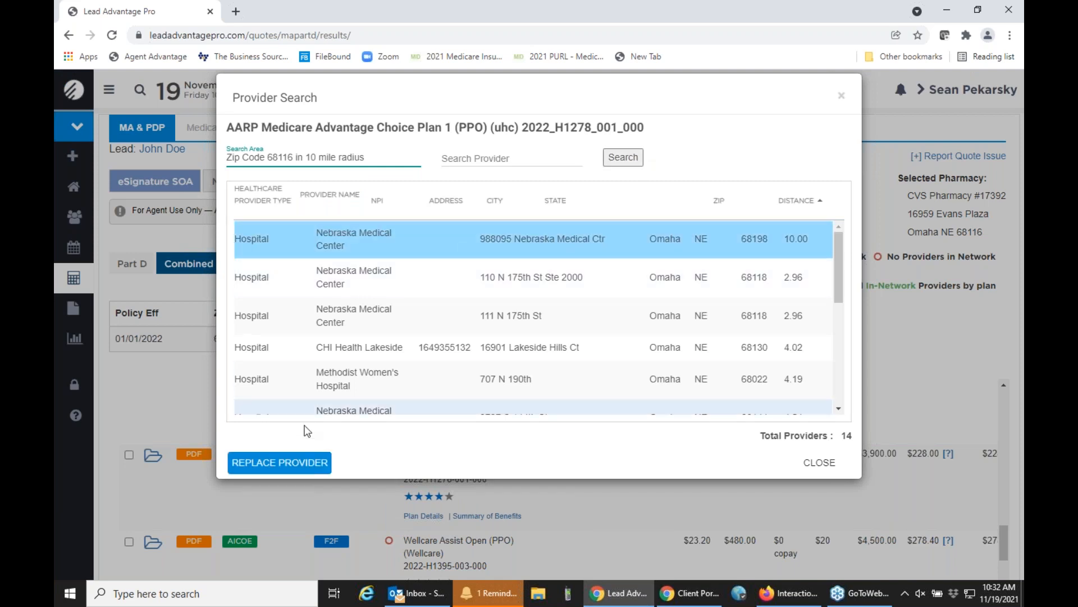
click(305, 471)
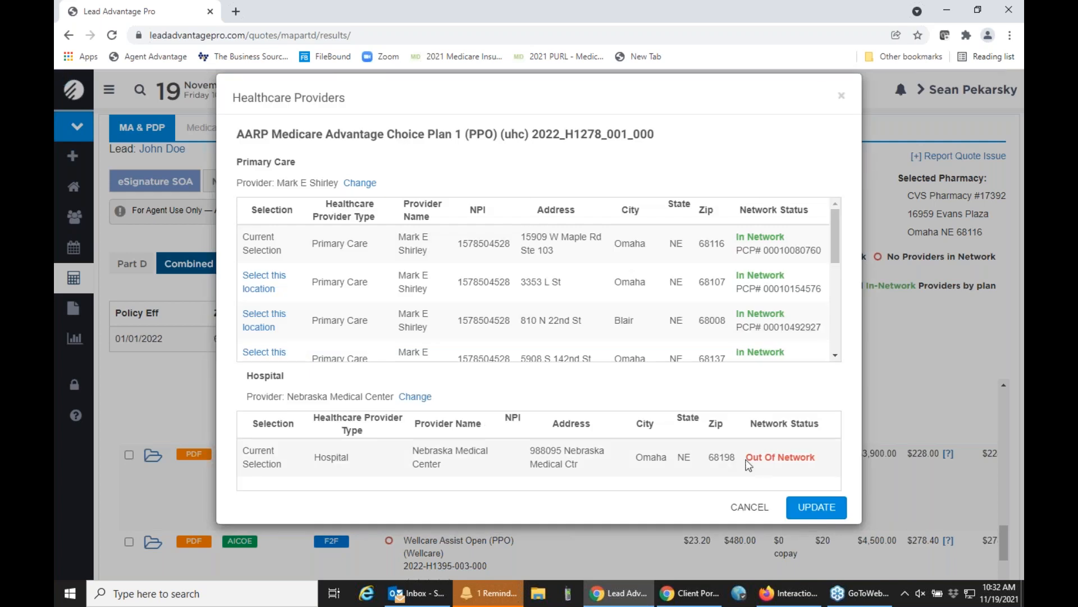
click(824, 509)
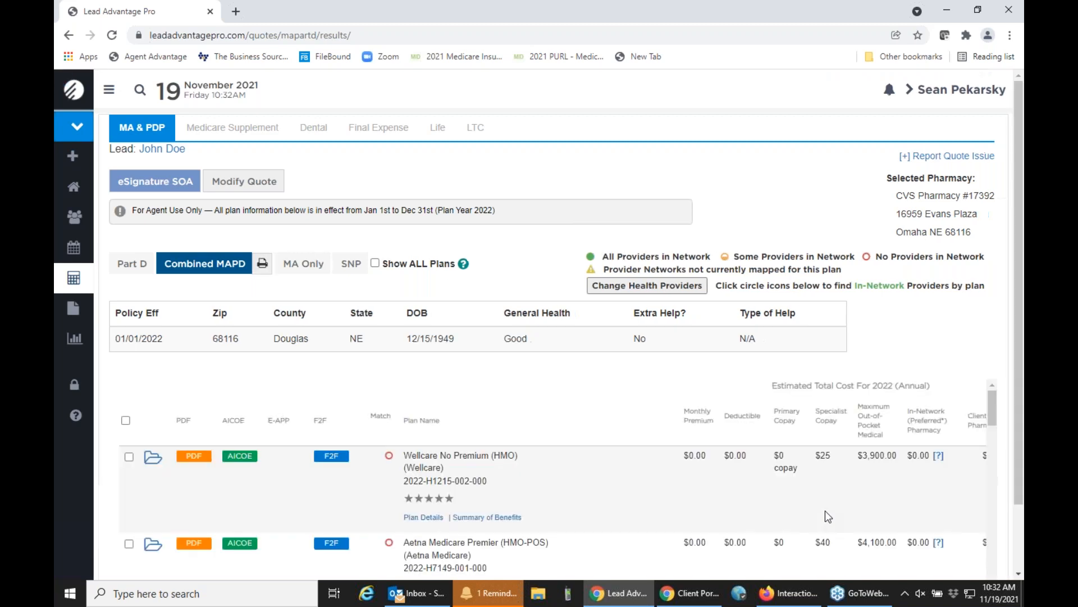
Sort the Combined MAPD plans by provider match so the best-matching plans come first.
click(382, 425)
scroll(399, 477, down, 2)
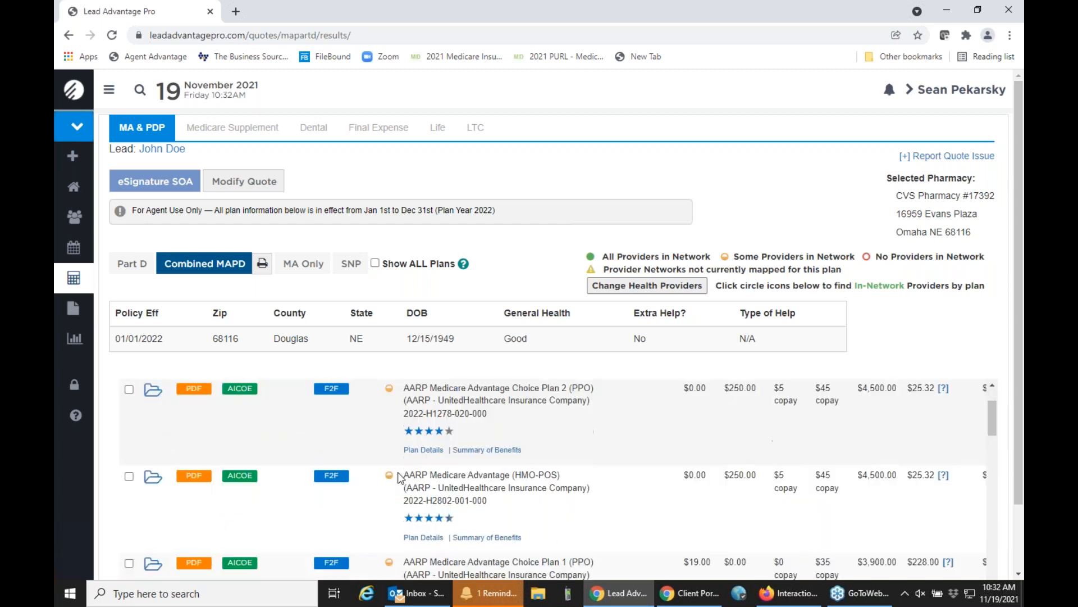
scroll(400, 477, up, 2)
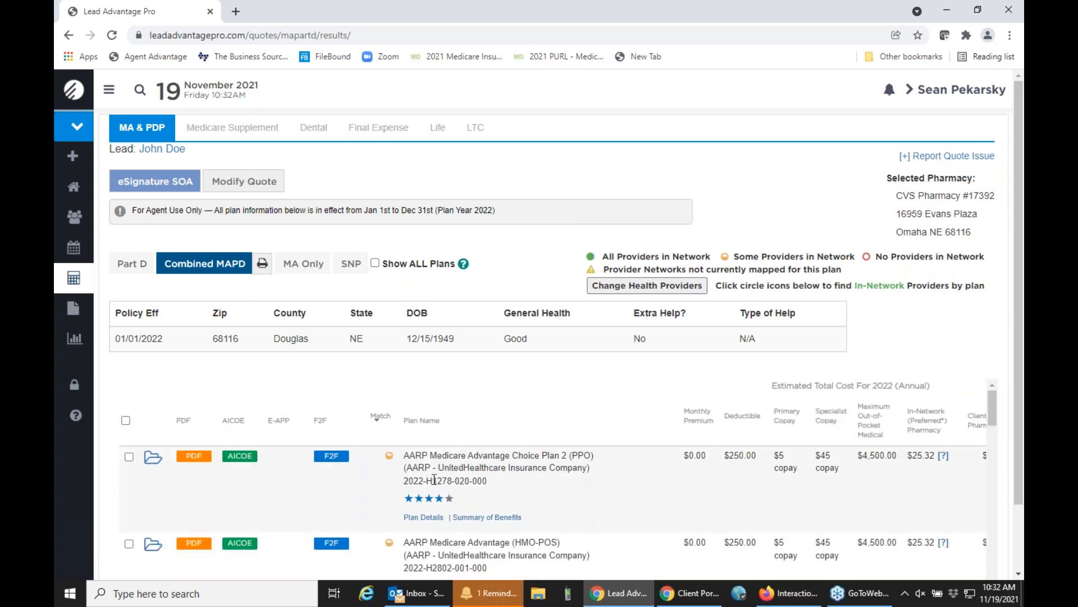
For AARP Medicare Advantage Choice Plan 2 (PPO), replace the hospital with Nebraska Medical Center at 111 N 175th St from a 10 mile radius search.
click(389, 455)
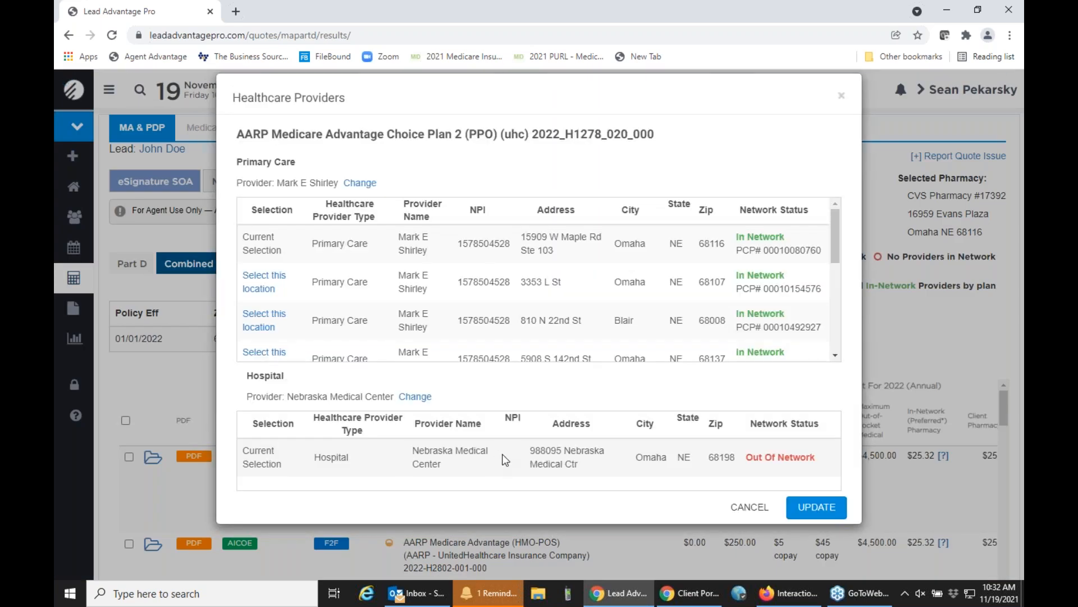
click(412, 397)
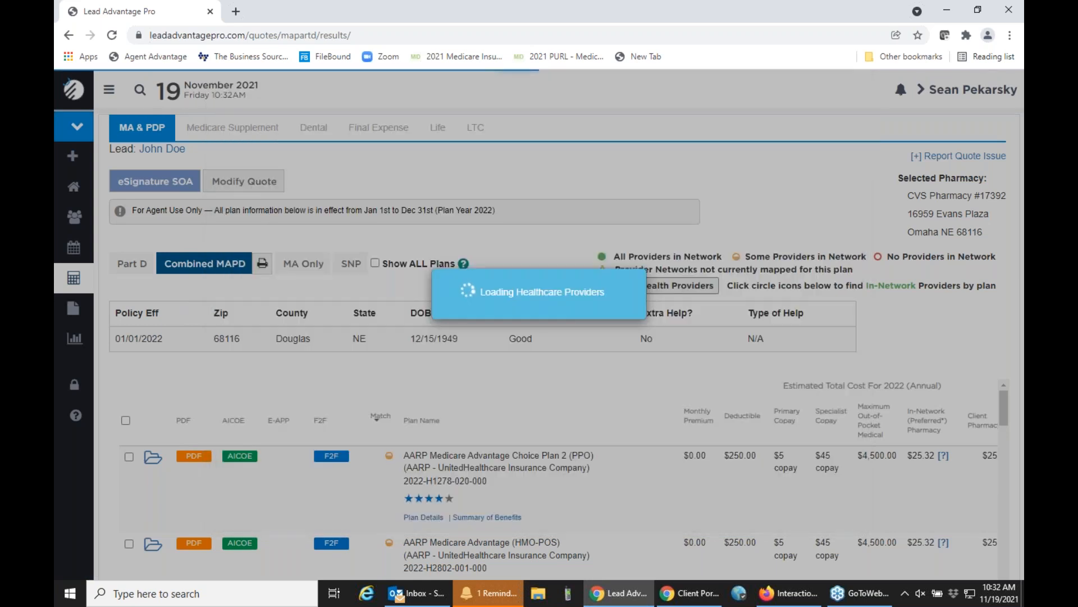
click(323, 158)
click(378, 205)
click(614, 162)
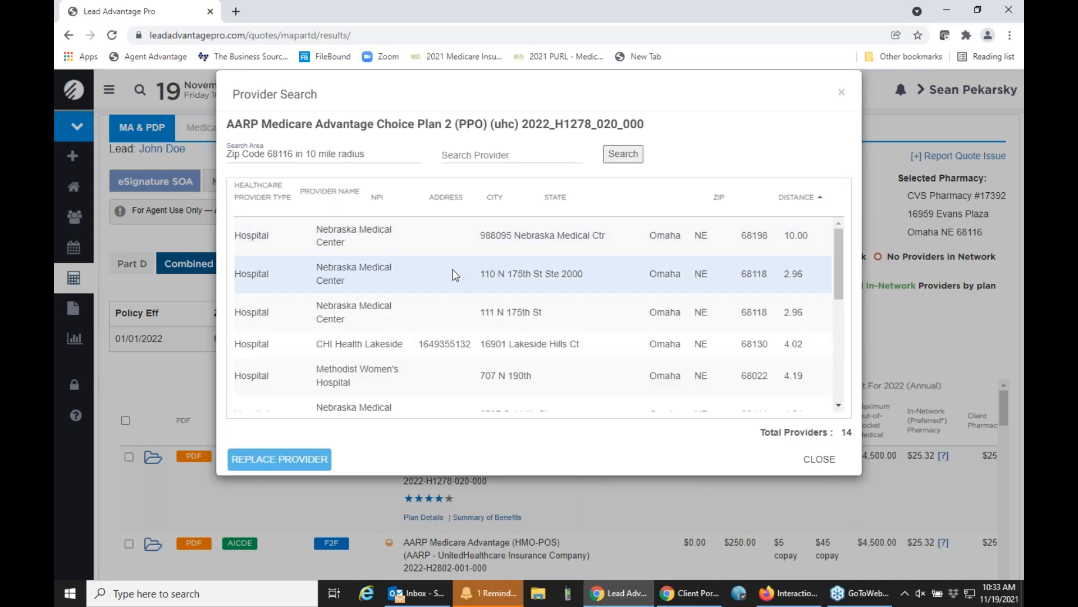
click(440, 313)
click(292, 462)
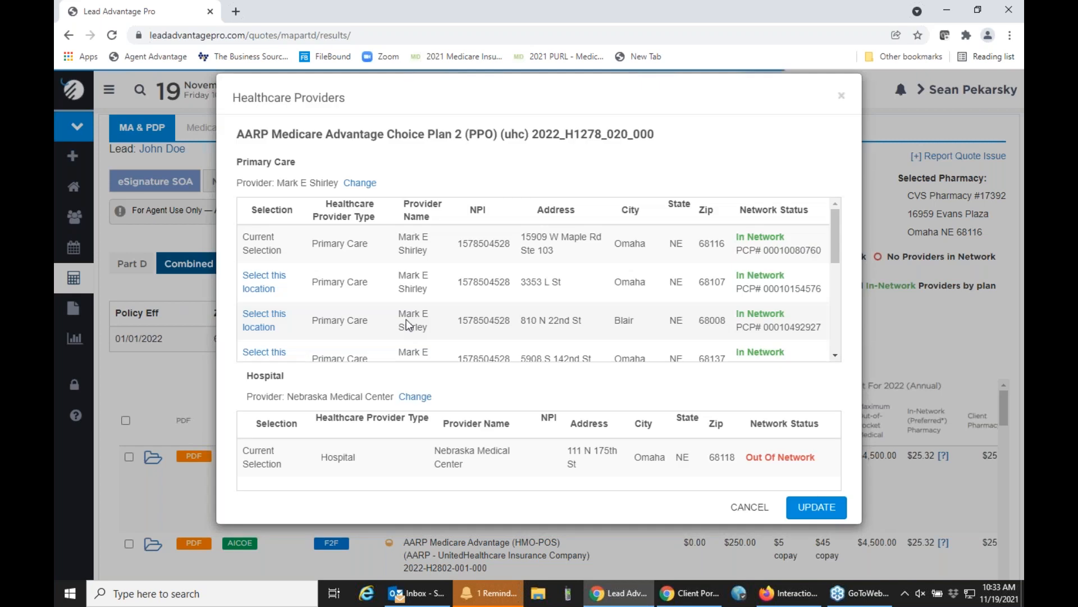
Search for alternative hospitals within a 50 mile radius of the zip code and close the provider search without replacing the hospital.
click(416, 397)
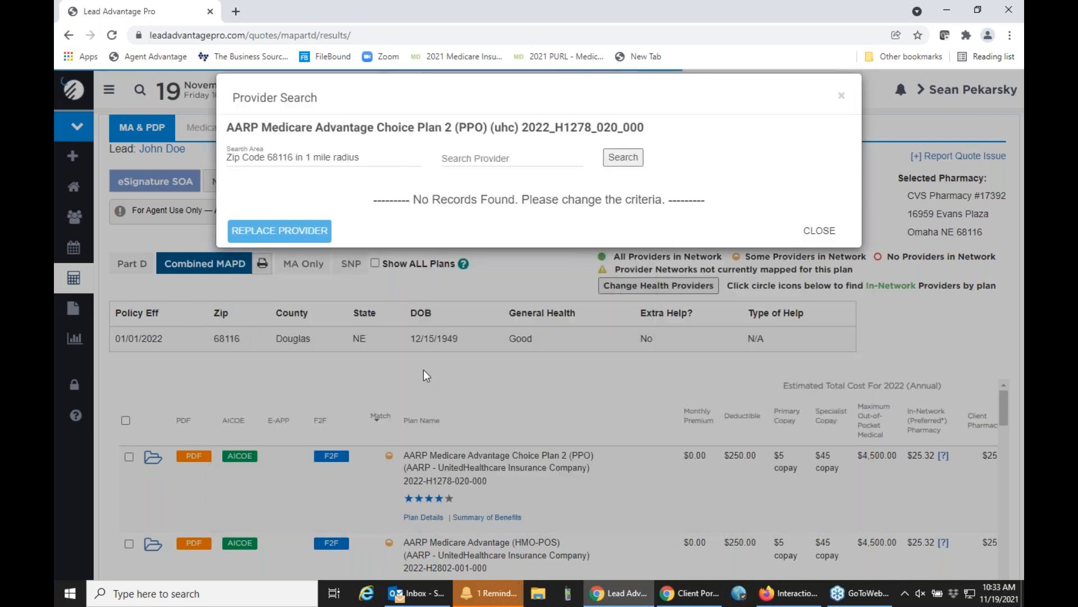
click(379, 159)
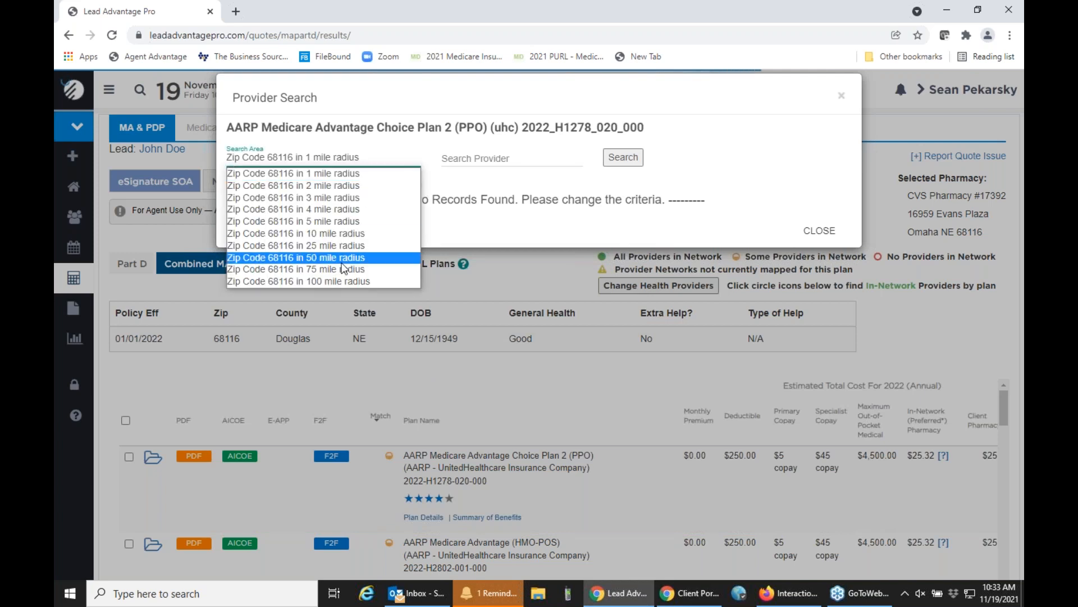
click(359, 258)
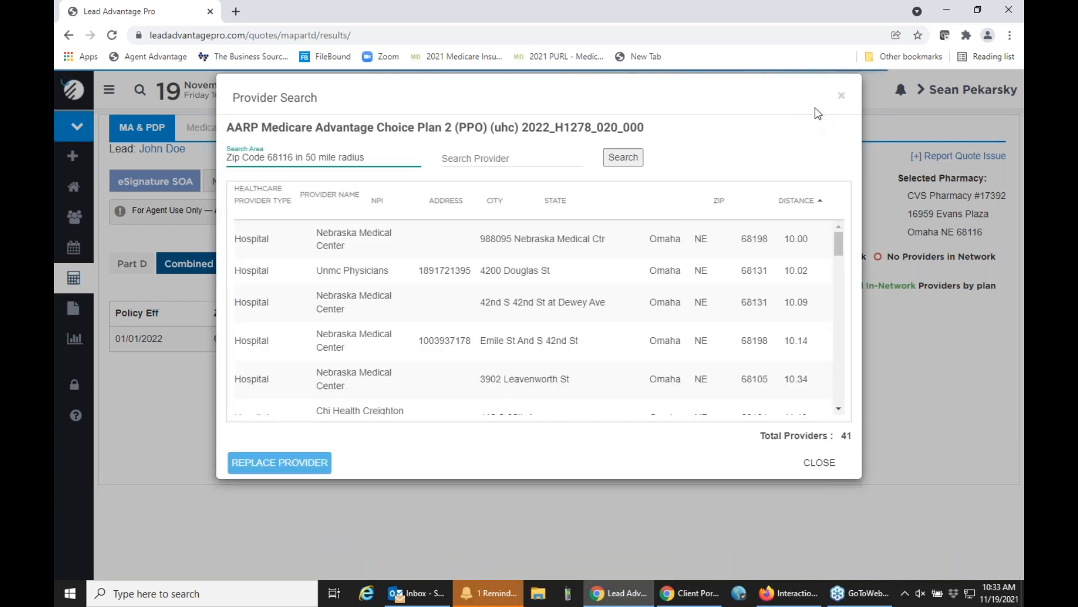
click(837, 96)
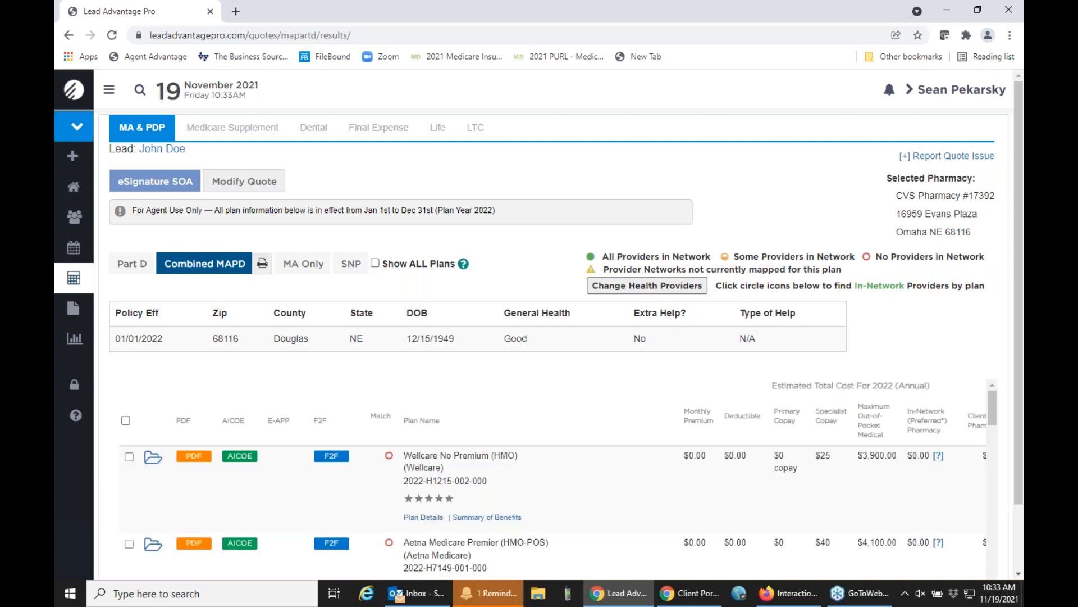
Show the Part D plans and look up the in-network preferred pharmacies for the Humana Walmart Value Rx Plan to compare pharmacy costs.
click(135, 267)
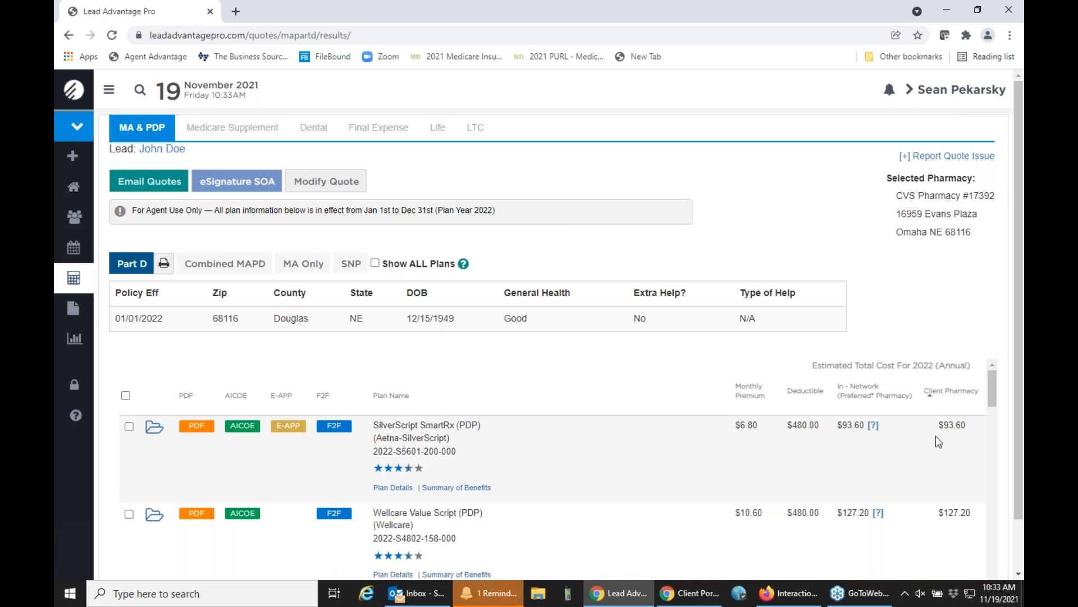
scroll(935, 436, down, 2)
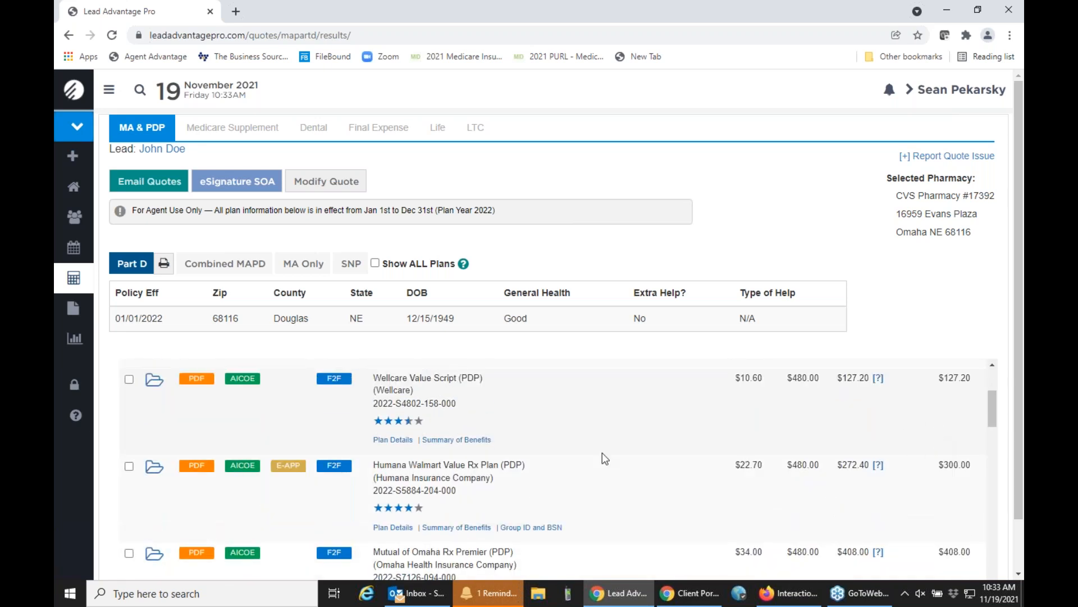
scroll(854, 474, up, 1)
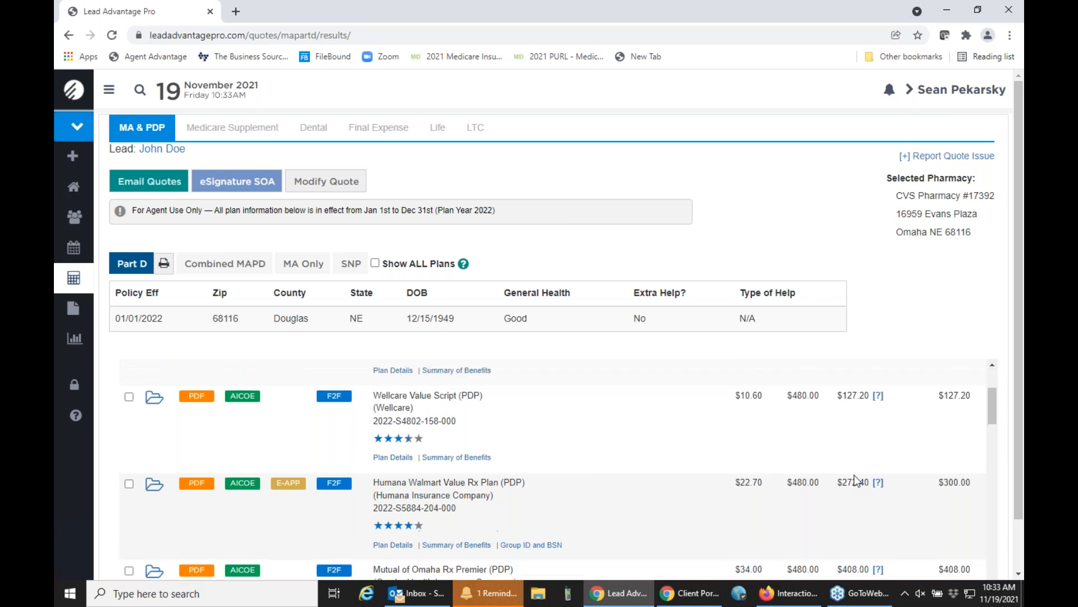
drag(838, 534, 871, 533)
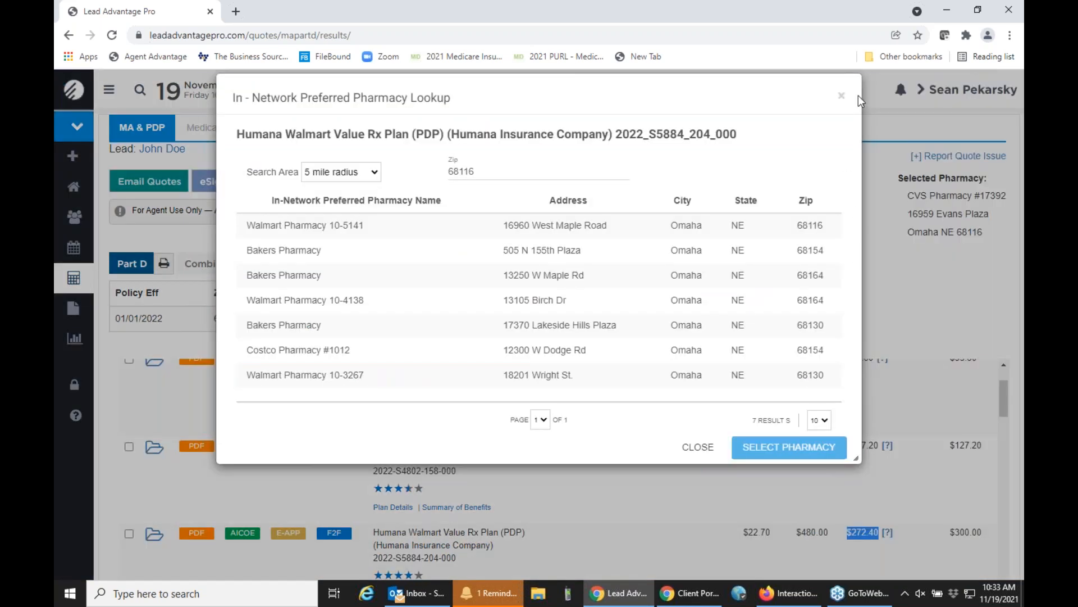
click(840, 99)
scroll(849, 475, up, 1)
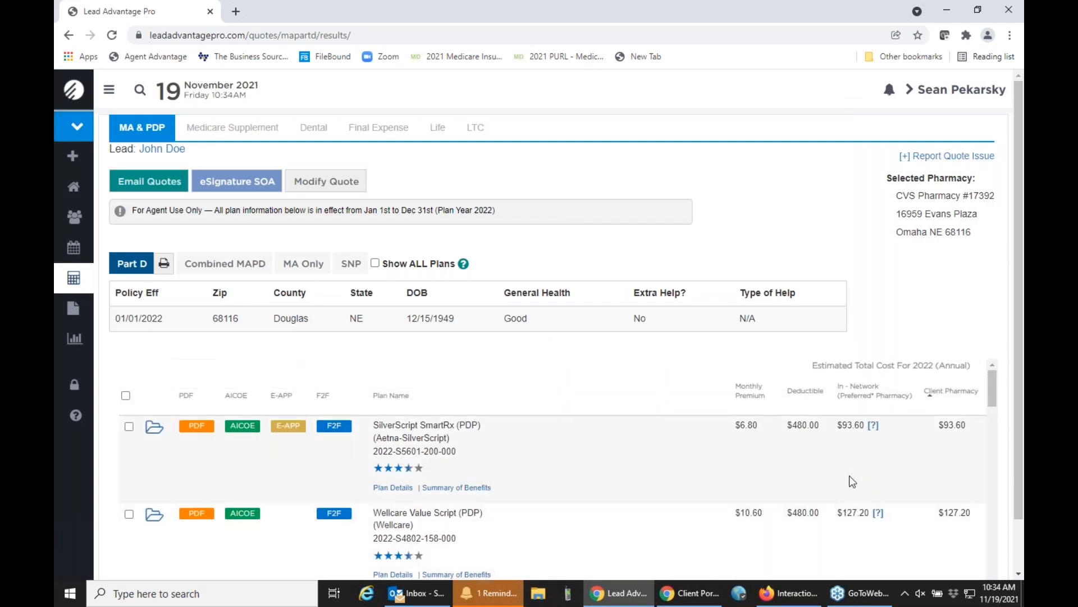
scroll(849, 475, down, 3)
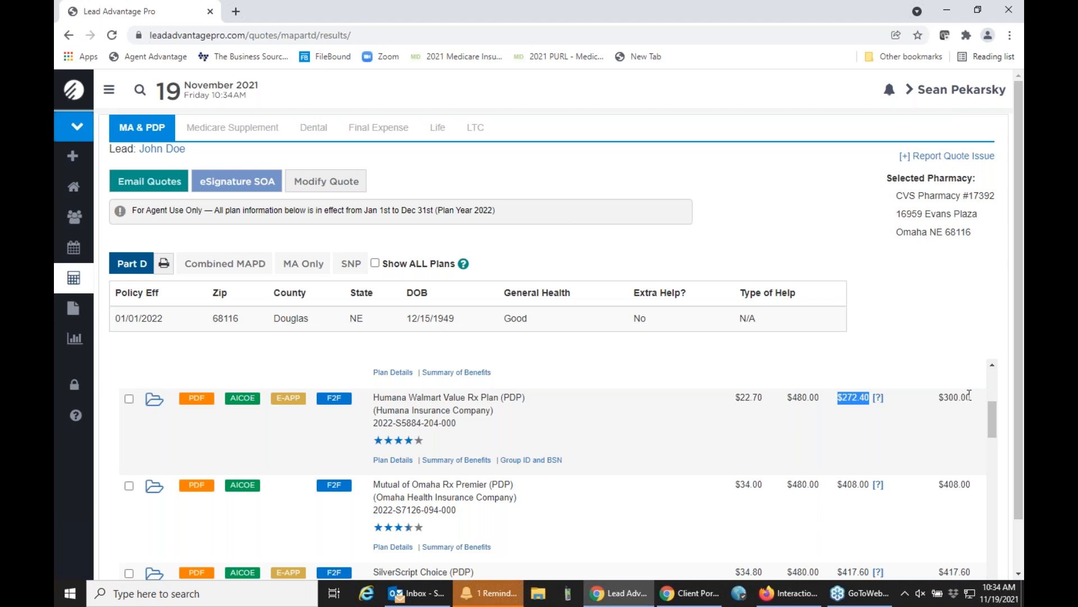
Review the preferred pharmacies near zip code 68116 for the Humana Walmart Value Rx Plan and close the lookup without selecting one.
click(879, 406)
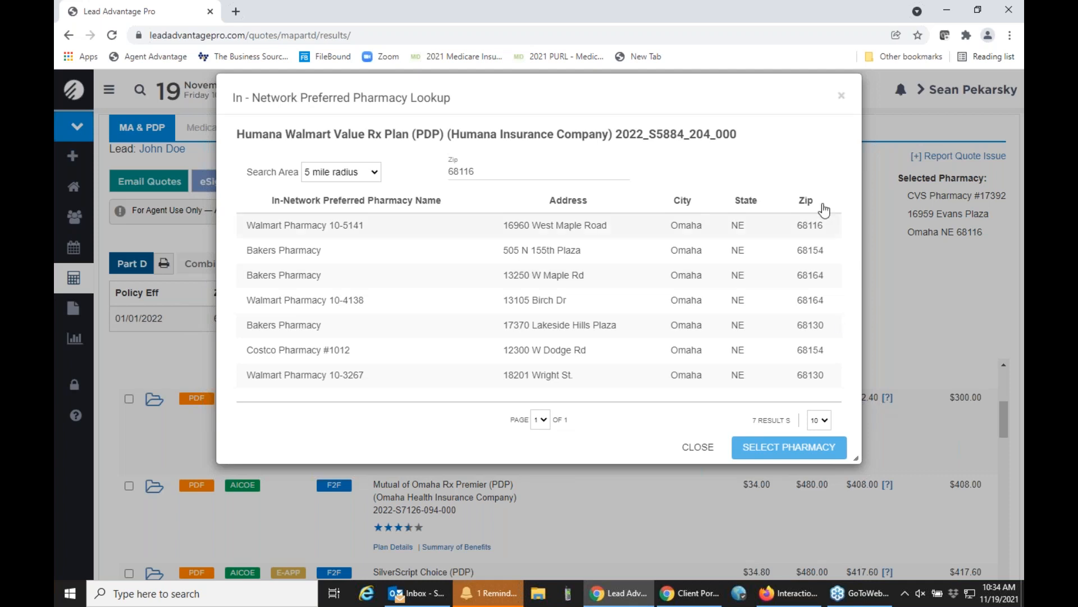
click(841, 96)
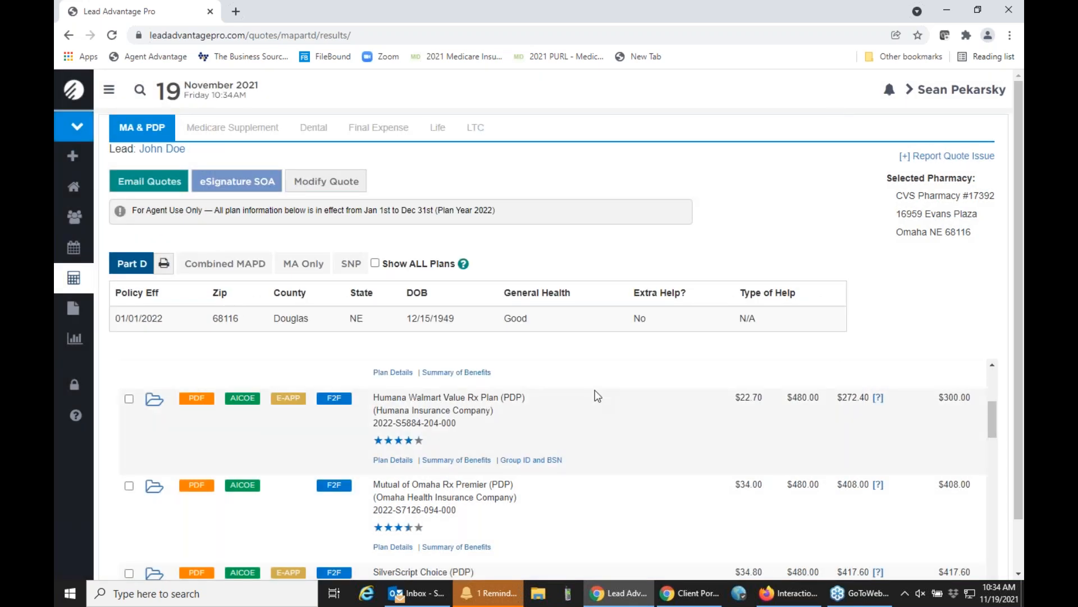
Examine the Humana Walmart Value Rx Plan's details, including drug tier pricing and monthly costs at the client's pharmacy, and close them.
click(384, 460)
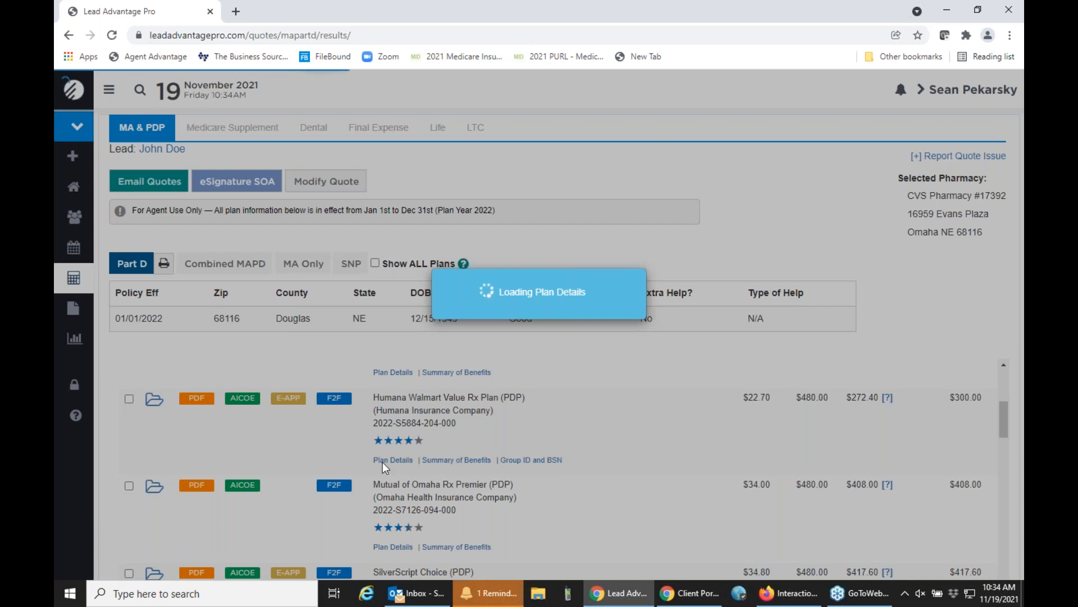
scroll(442, 383, down, 7)
scroll(441, 383, down, 5)
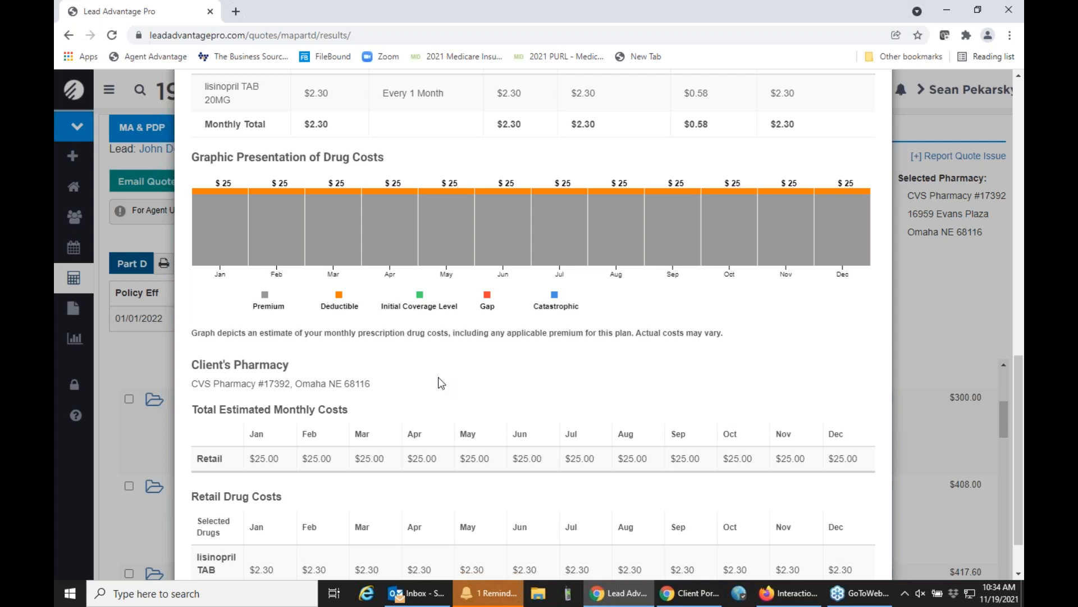
scroll(442, 383, down, 2)
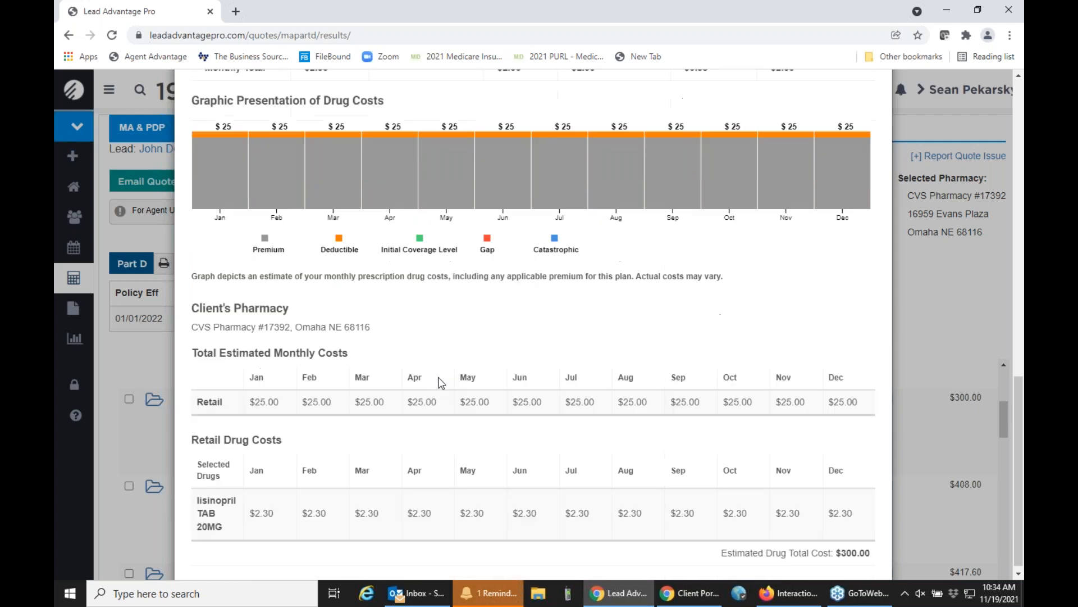
scroll(645, 403, up, 15)
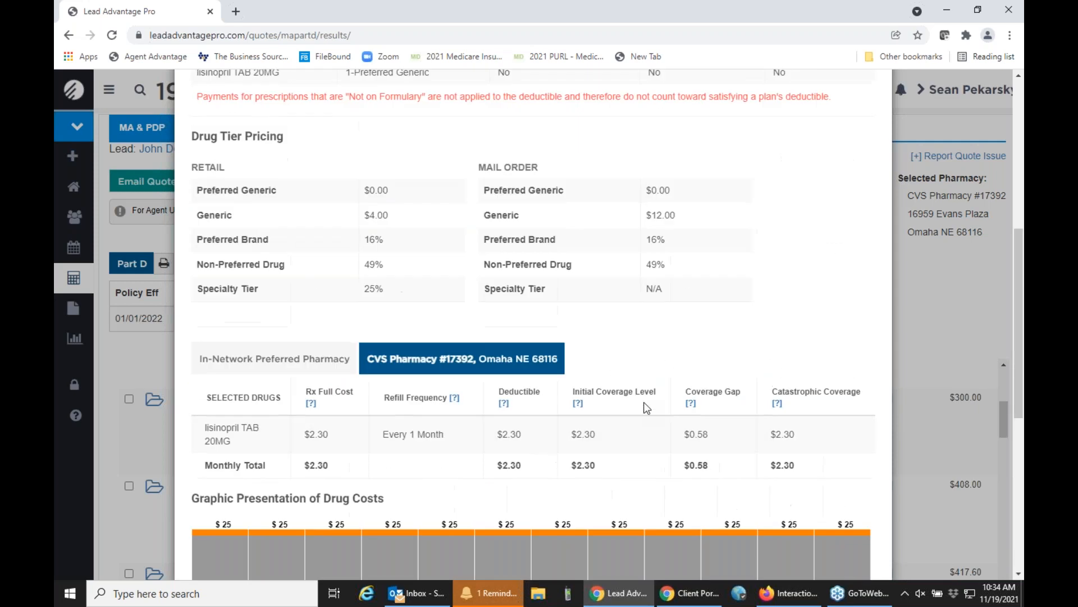
scroll(643, 402, up, 2)
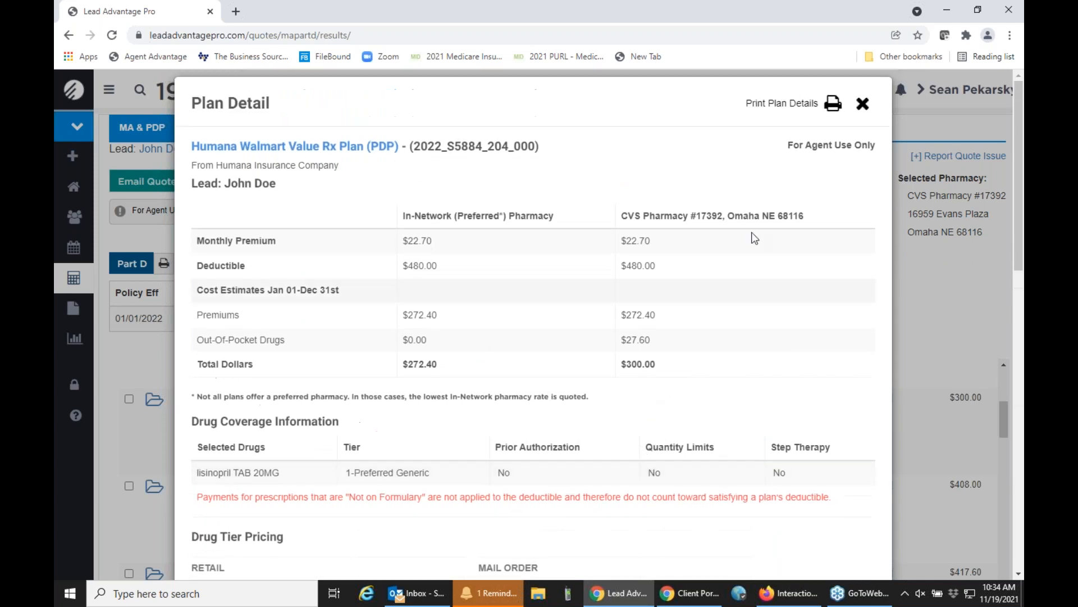
click(860, 103)
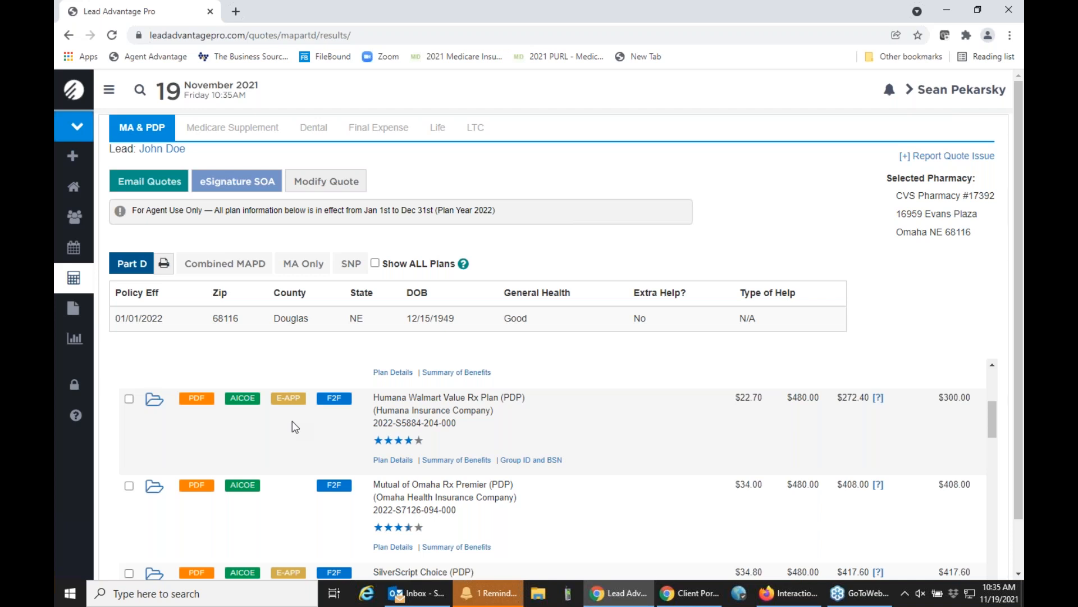
Start an Enhanced AICOE enrollment for the Humana Walmart Value Rx Plan, acknowledging the Scope of Appointment and the Humana contracting reminder.
mouse_move(246, 401)
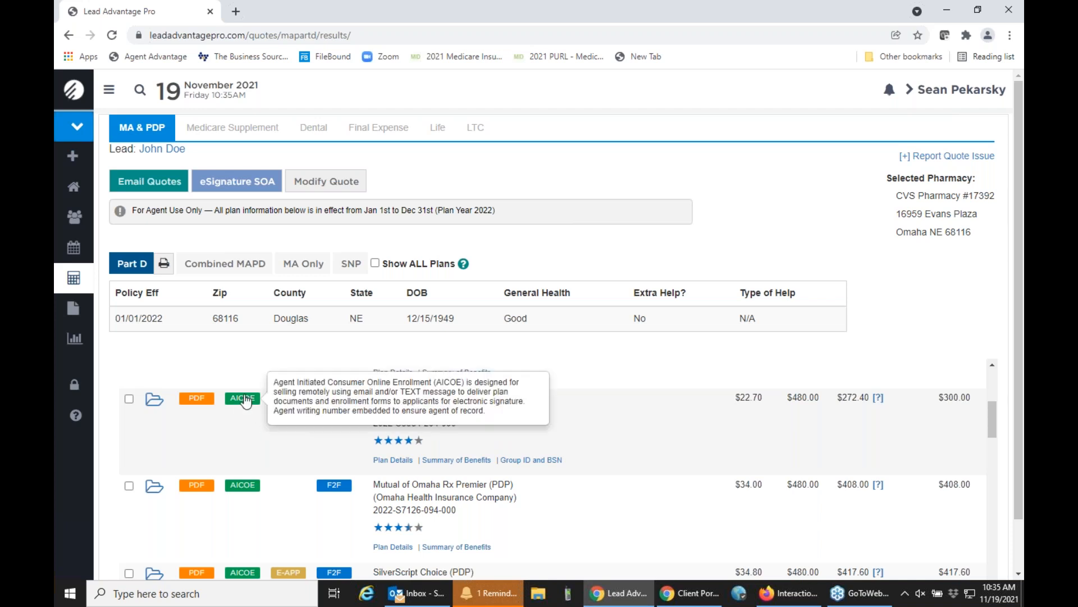
mouse_move(340, 400)
click(247, 405)
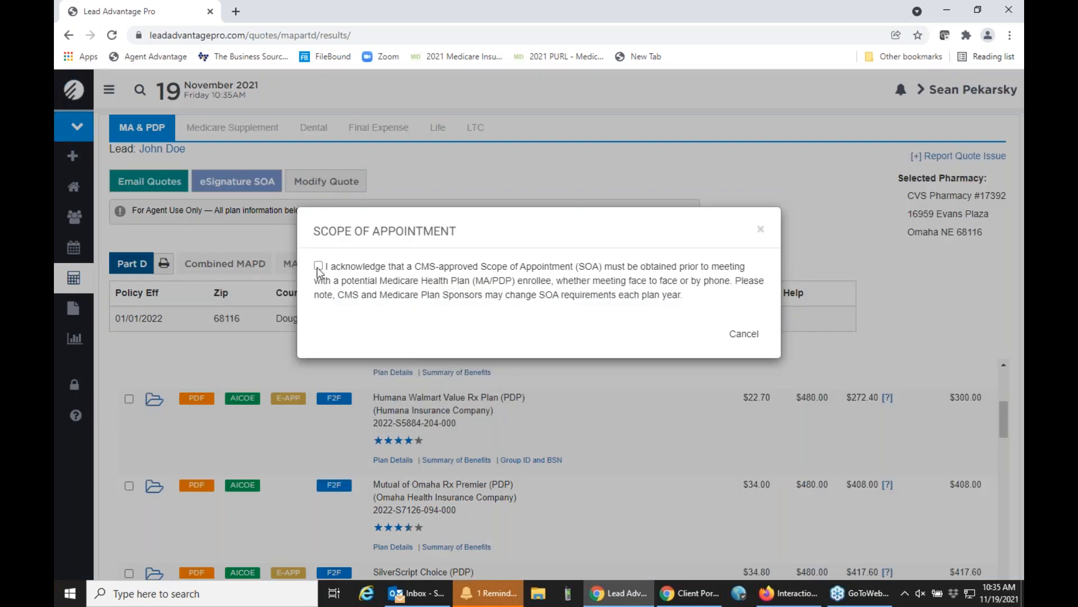
click(319, 266)
click(562, 335)
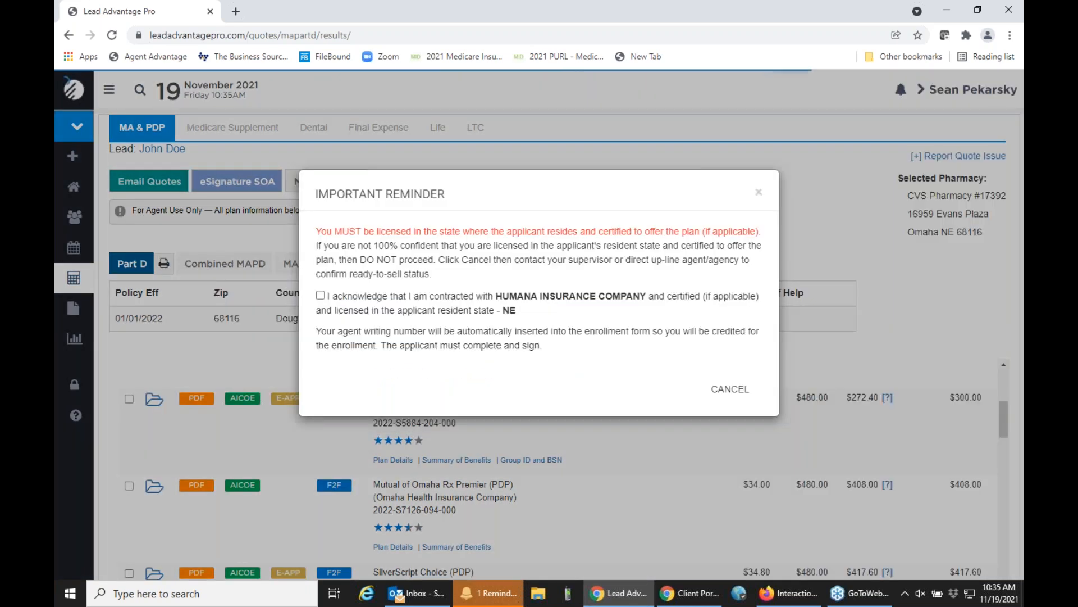
click(321, 295)
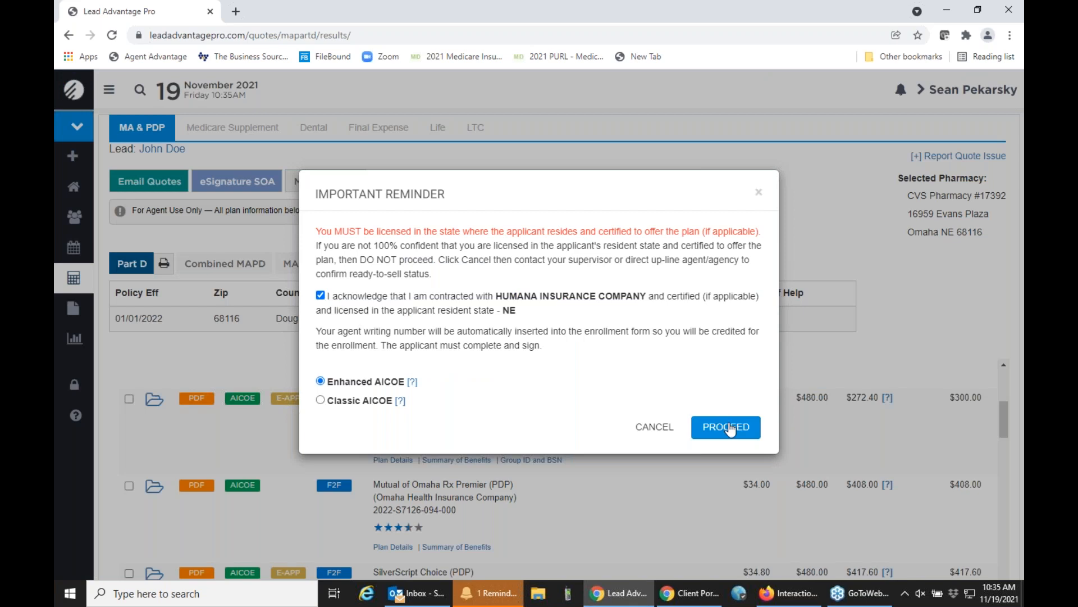
click(729, 427)
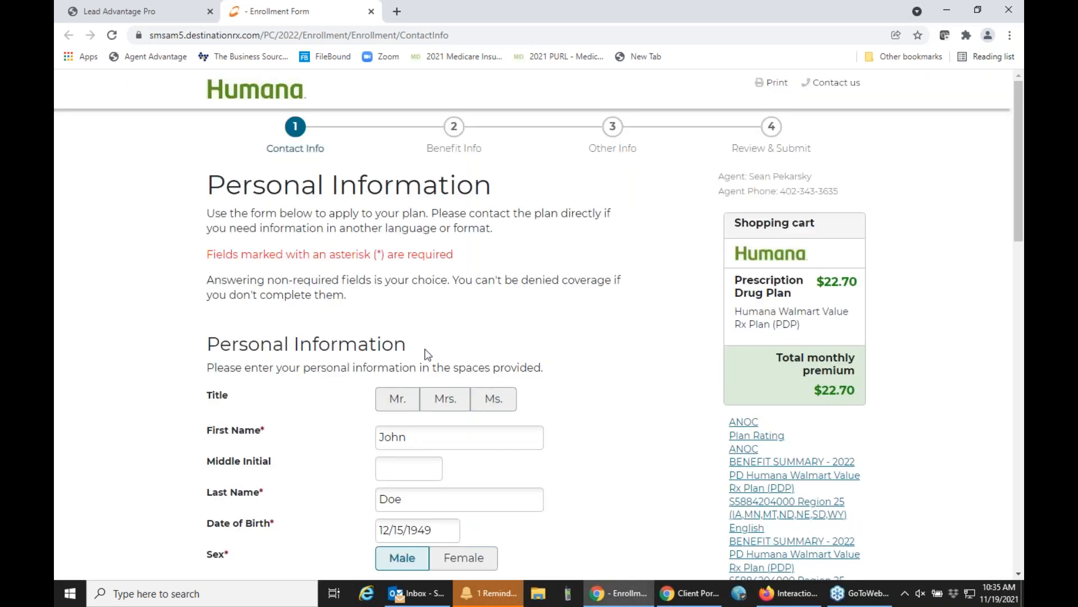
Set the applicant's title to Mr. and continue from the contact information to the benefit information.
scroll(423, 347, down, 2)
click(408, 267)
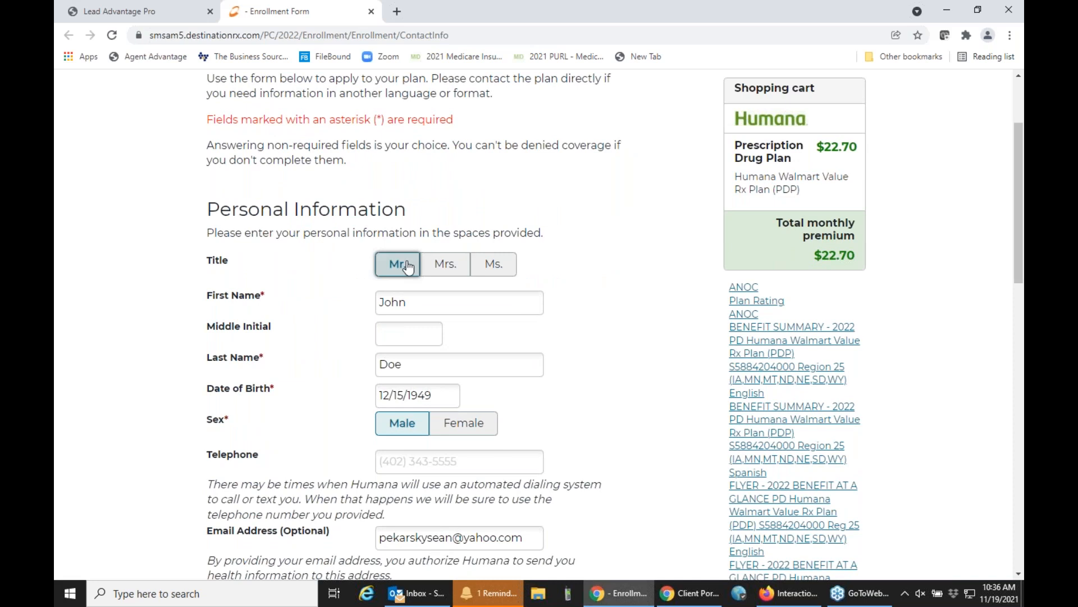
scroll(408, 267, down, 3)
scroll(530, 320, down, 8)
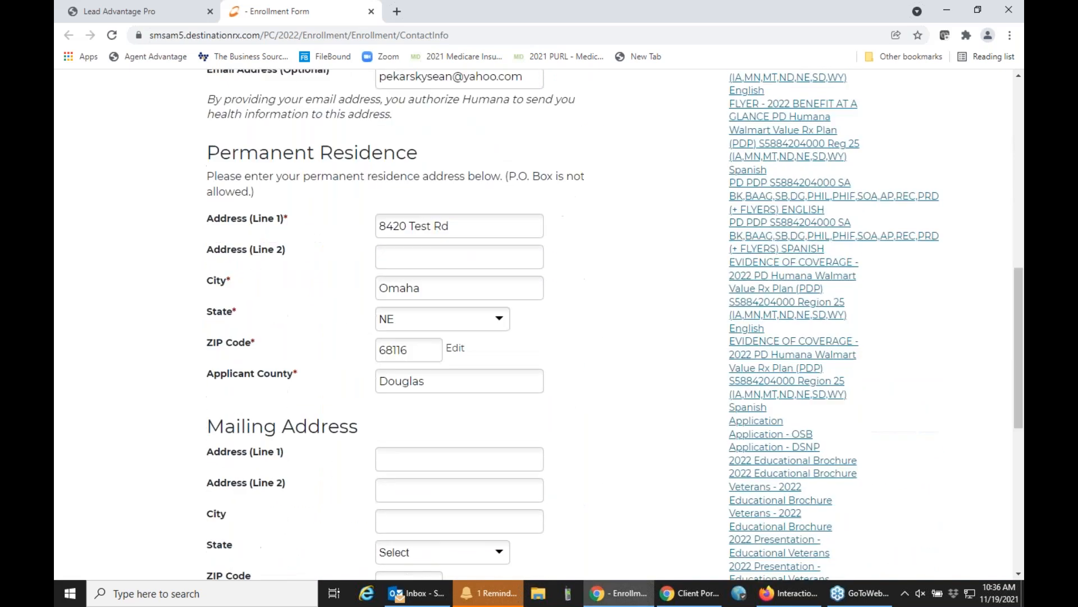
click(614, 338)
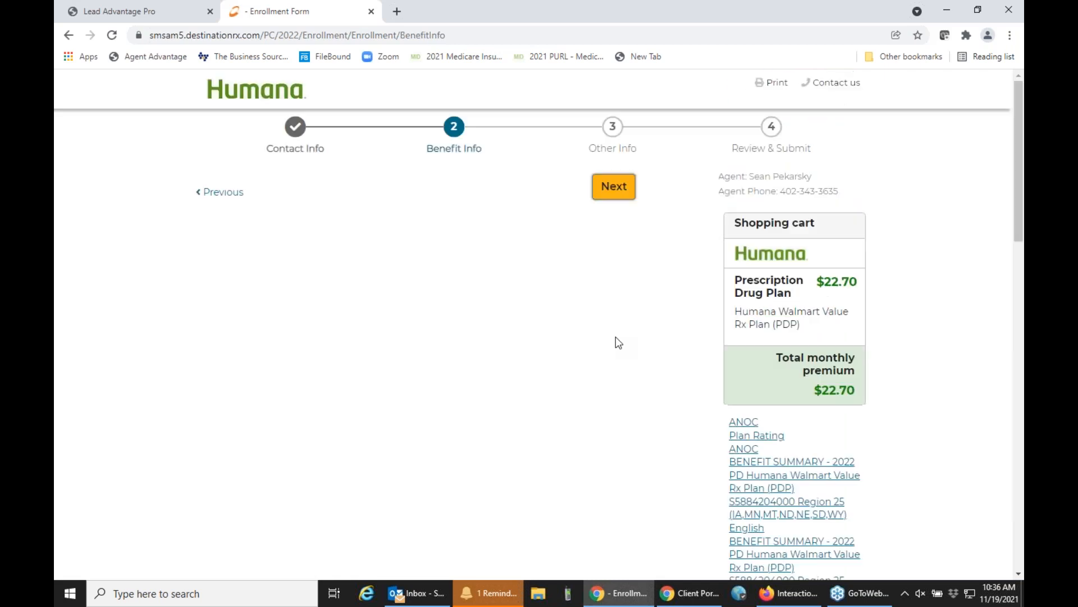
Set the policy effective date to 01/01/2022, answer No to other prescription drug coverage, and continue to the additional information.
scroll(615, 336, down, 4)
scroll(616, 336, down, 2)
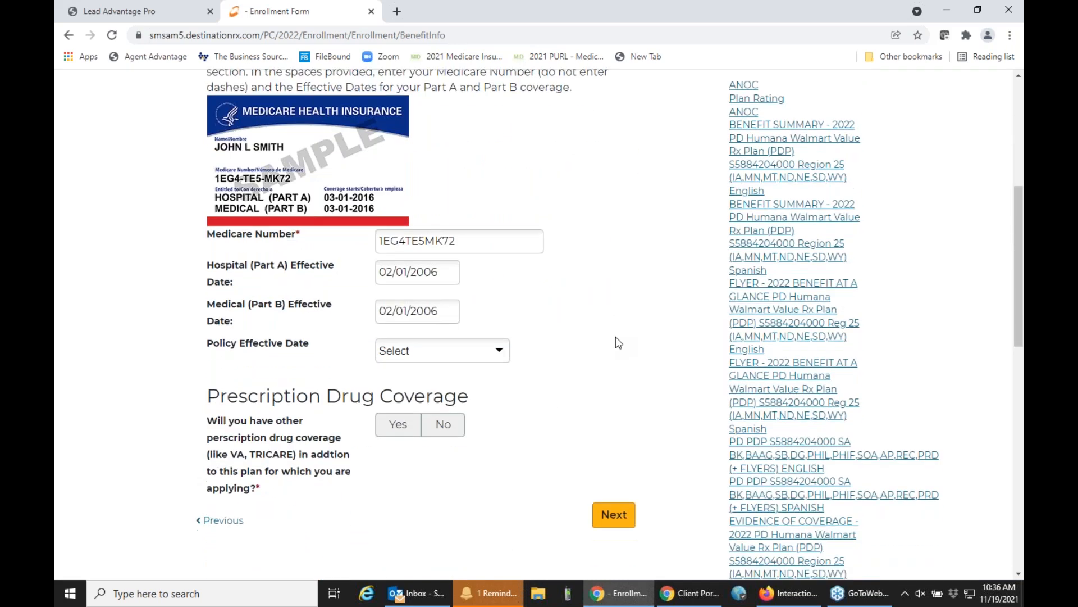
click(503, 349)
click(472, 398)
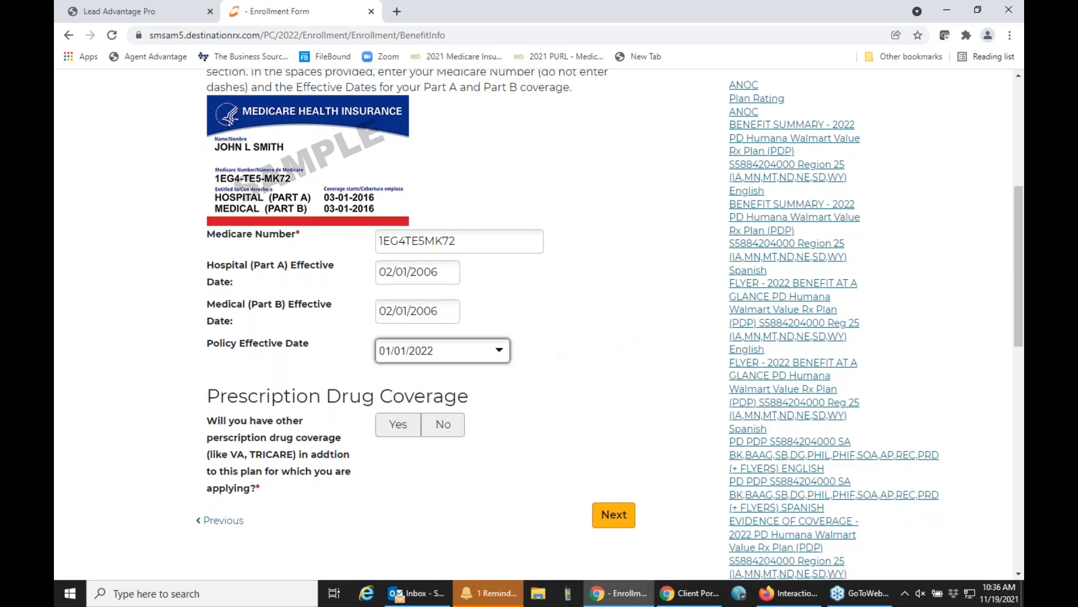
click(450, 426)
scroll(538, 414, down, 1)
click(614, 447)
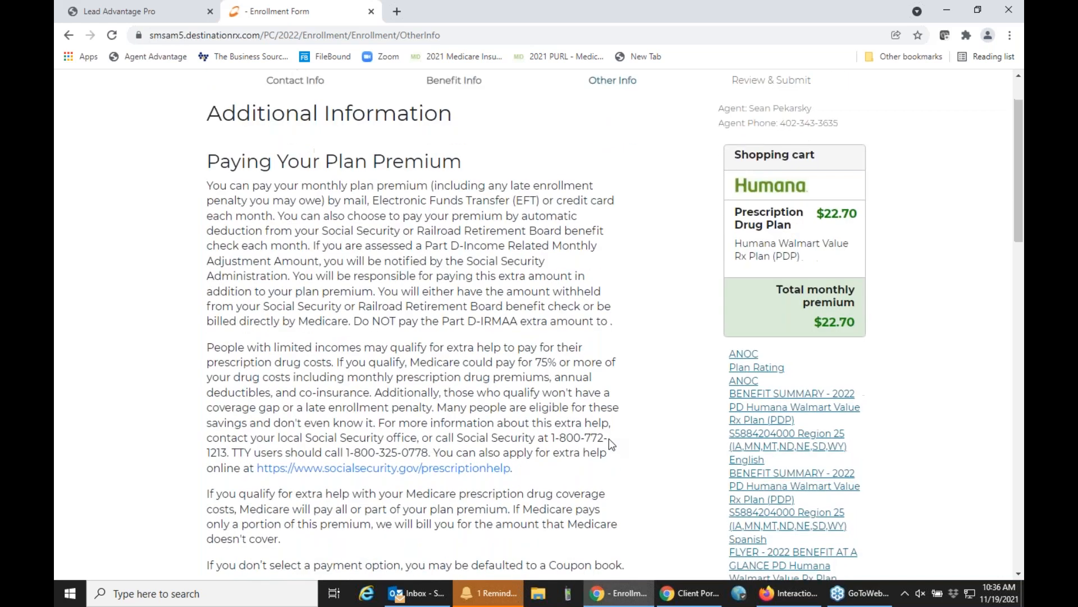
Choose Coupon Book as the premium payment option and continue to the application review.
scroll(608, 438, down, 8)
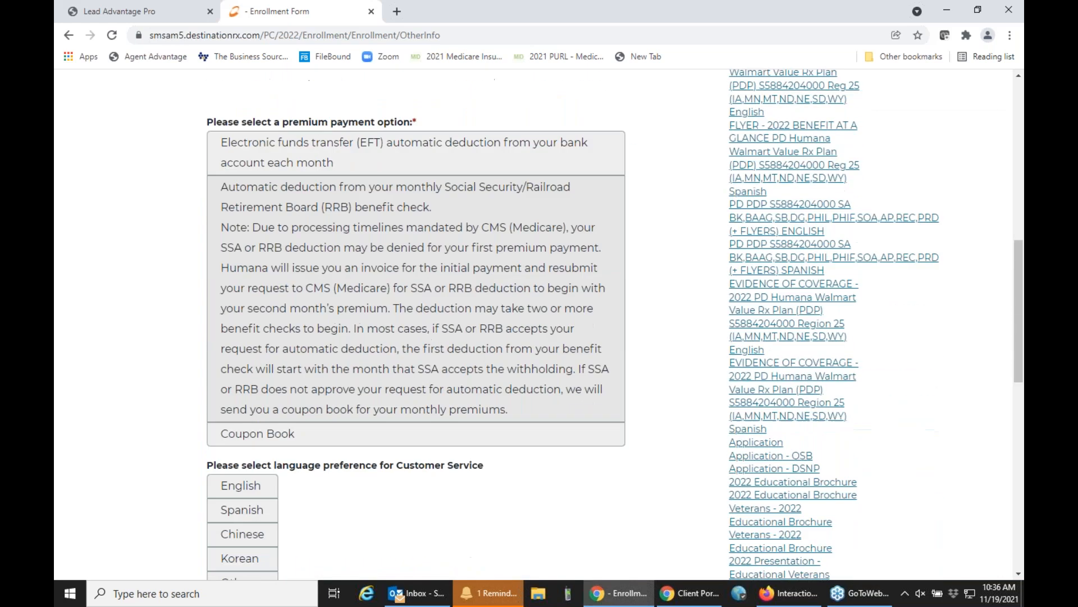
click(325, 403)
scroll(325, 411, down, 4)
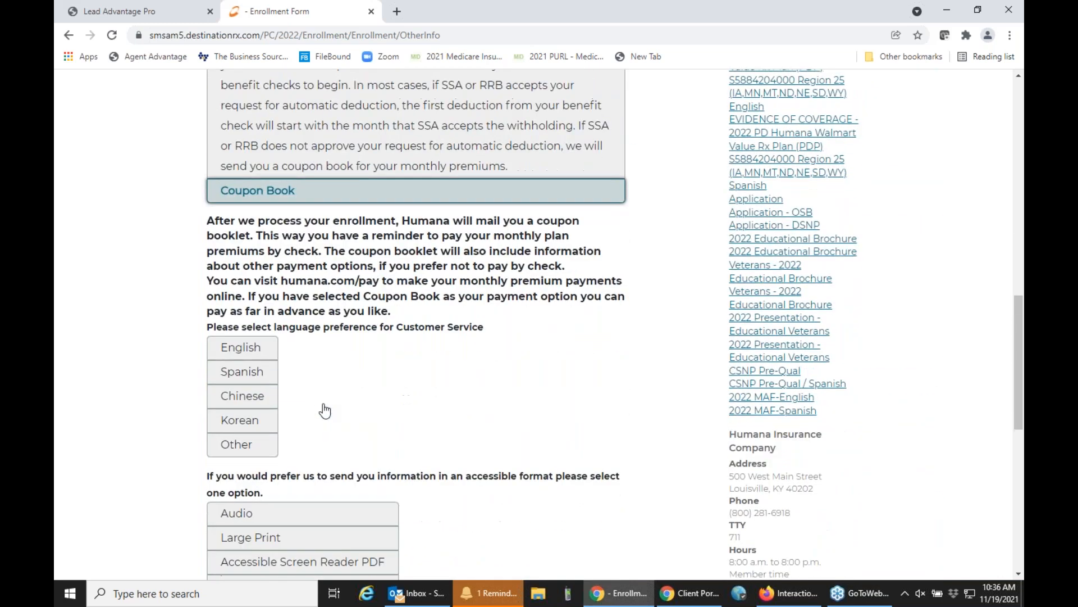
scroll(325, 411, down, 7)
click(612, 409)
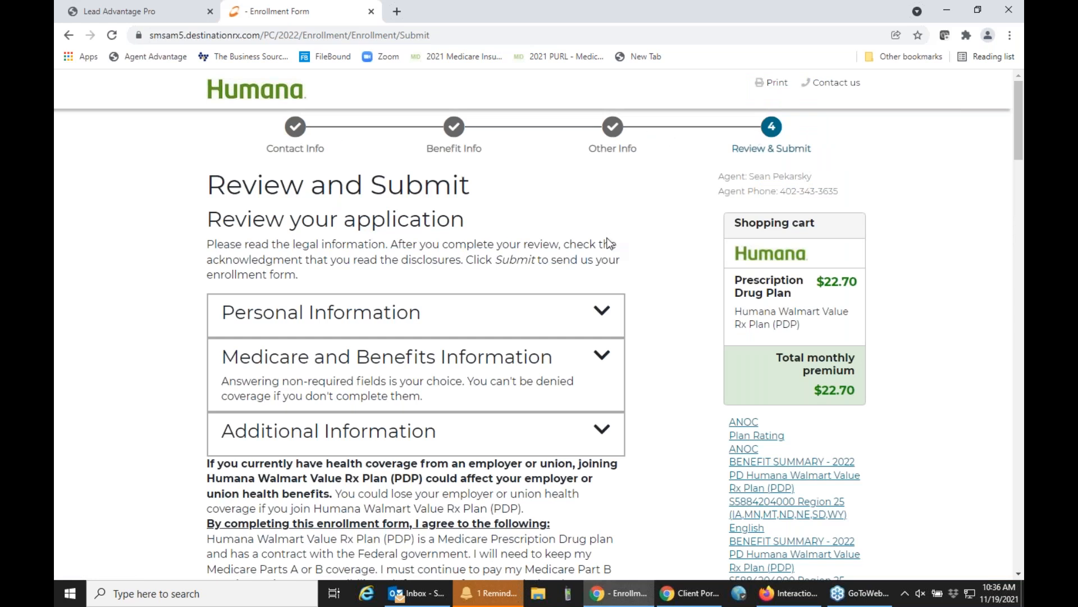
Accept the signature acknowledgment and state that the signer is the person listed or simply helping complete the enrollment form.
scroll(610, 243, down, 6)
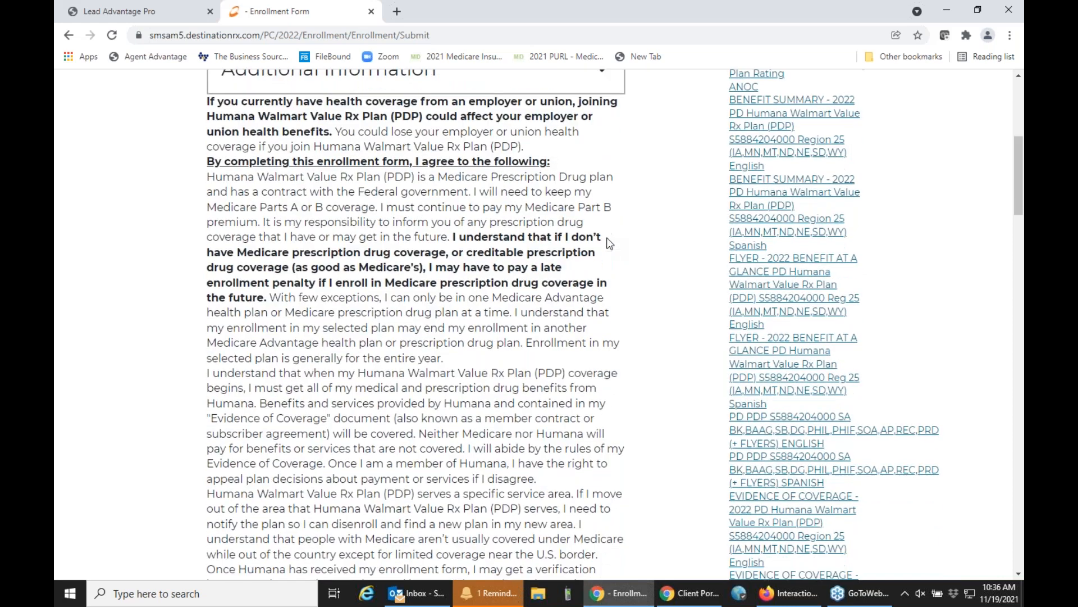
scroll(609, 242, down, 10)
scroll(610, 243, down, 3)
click(211, 289)
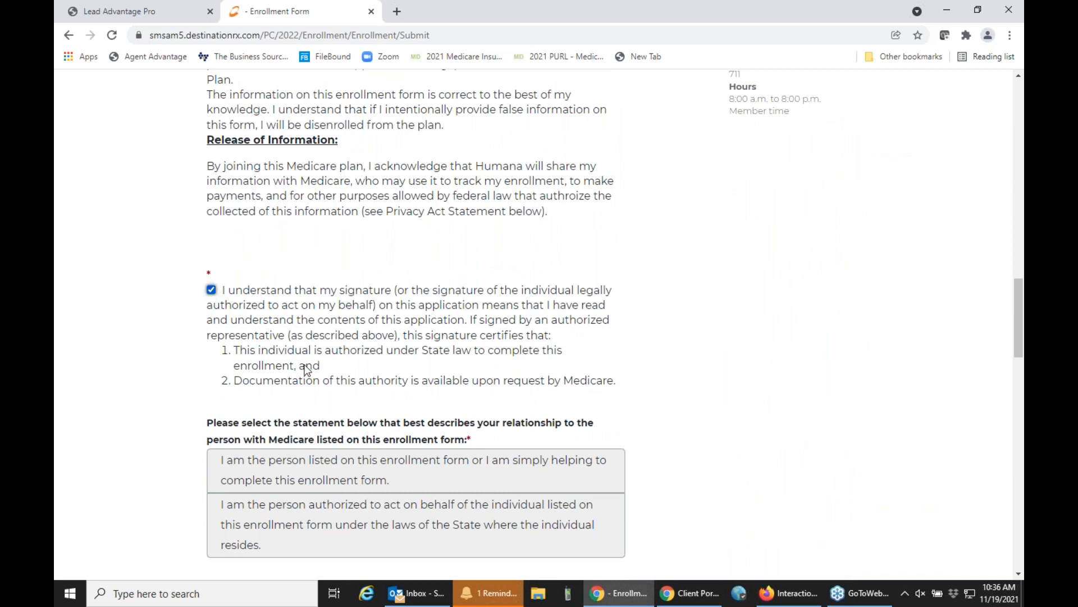
click(327, 466)
Answer Yes to the cell phone question and to the permission for Humana marketing calls.
scroll(477, 359, down, 3)
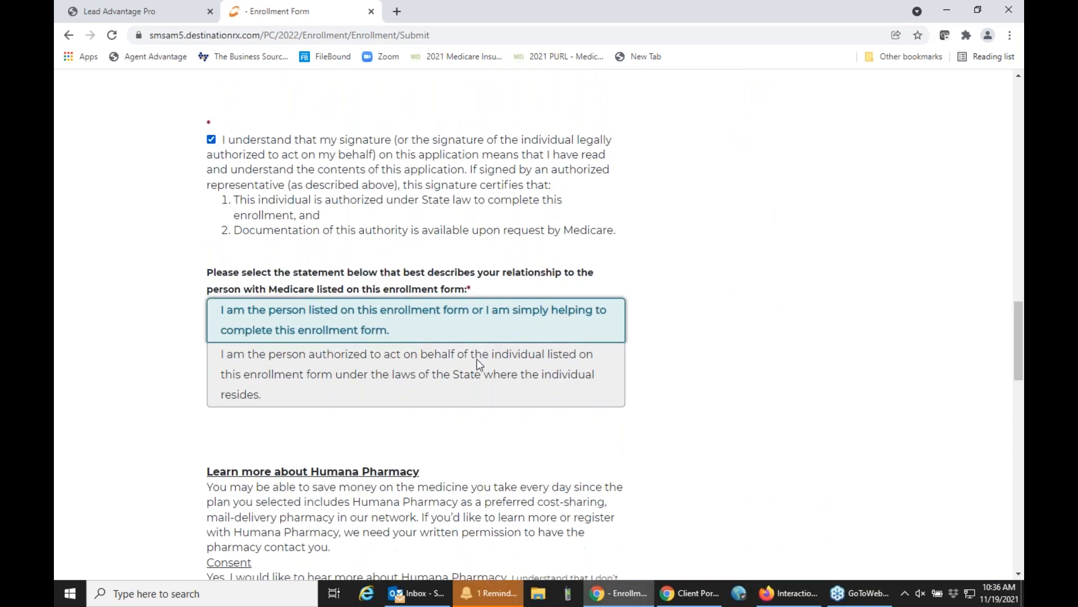
scroll(476, 359, down, 10)
click(241, 362)
click(236, 483)
Open the options for sending the application to the beneficiary, leave only email delivery selected, and close them without sending.
scroll(360, 400, down, 3)
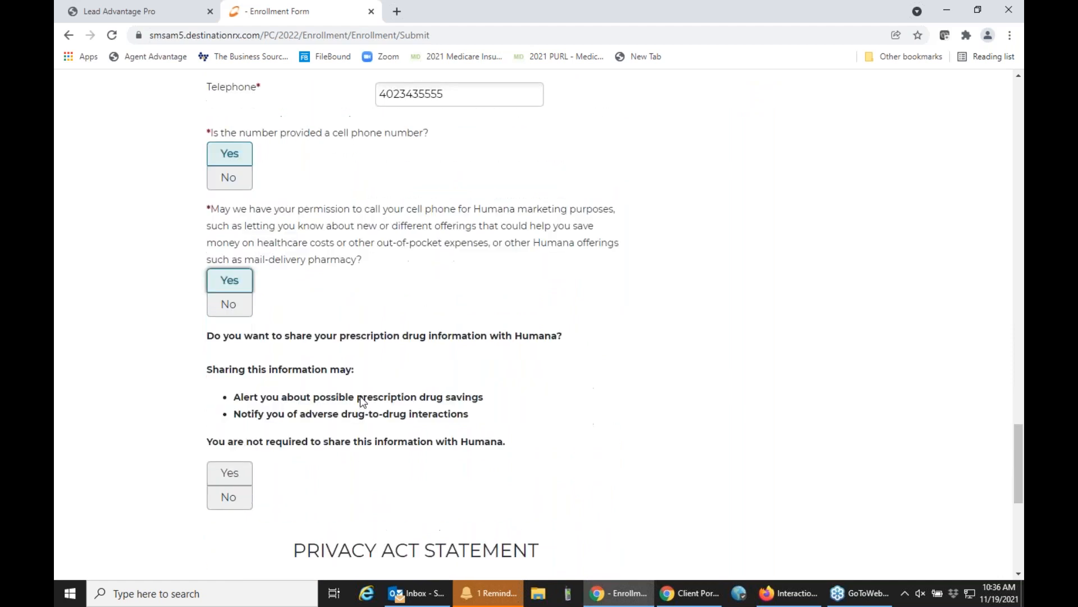
scroll(264, 454, down, 6)
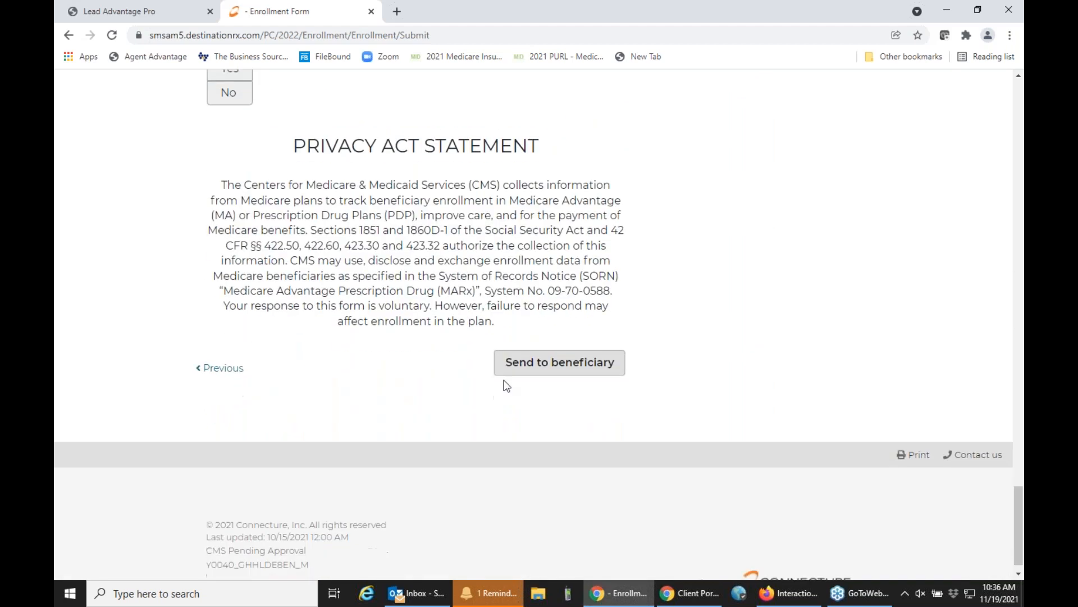
click(541, 371)
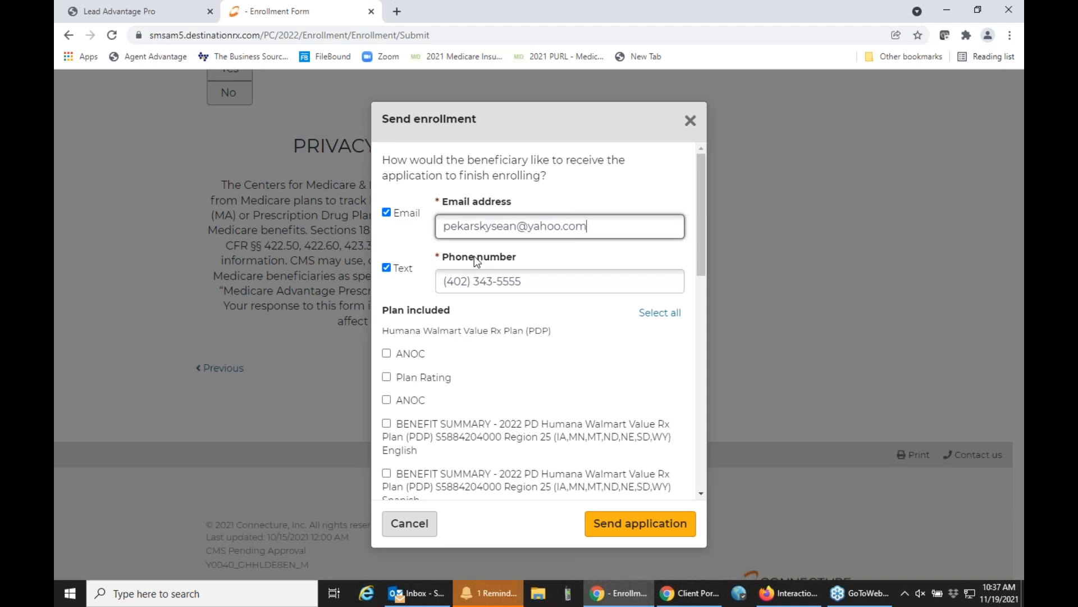
click(387, 268)
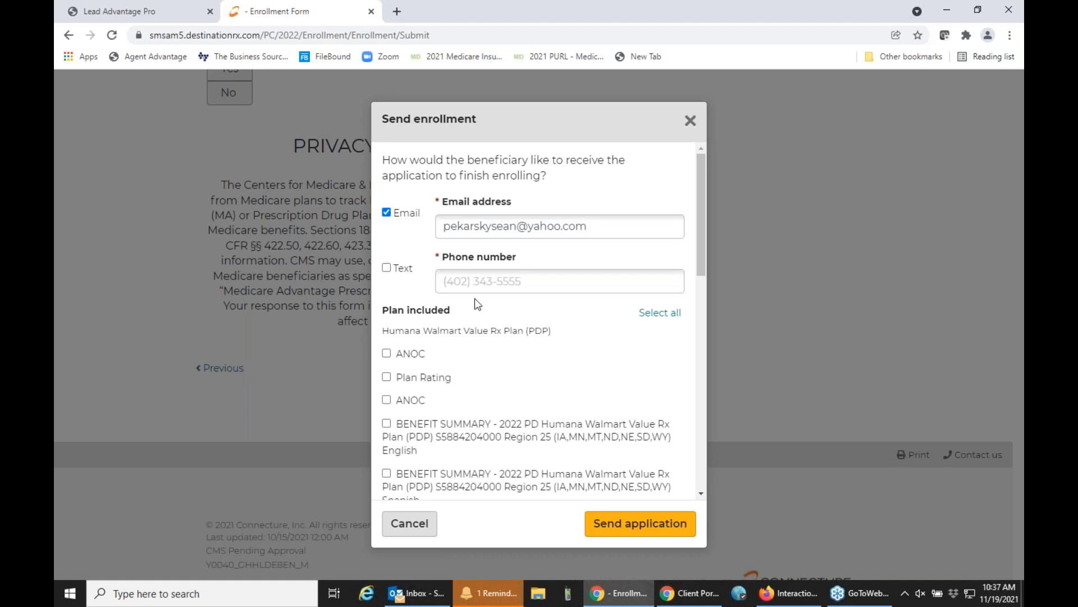
click(690, 120)
Look at the Personal Information section of the application review, collapse it, and close the enrollment form without submitting.
scroll(618, 258, up, 15)
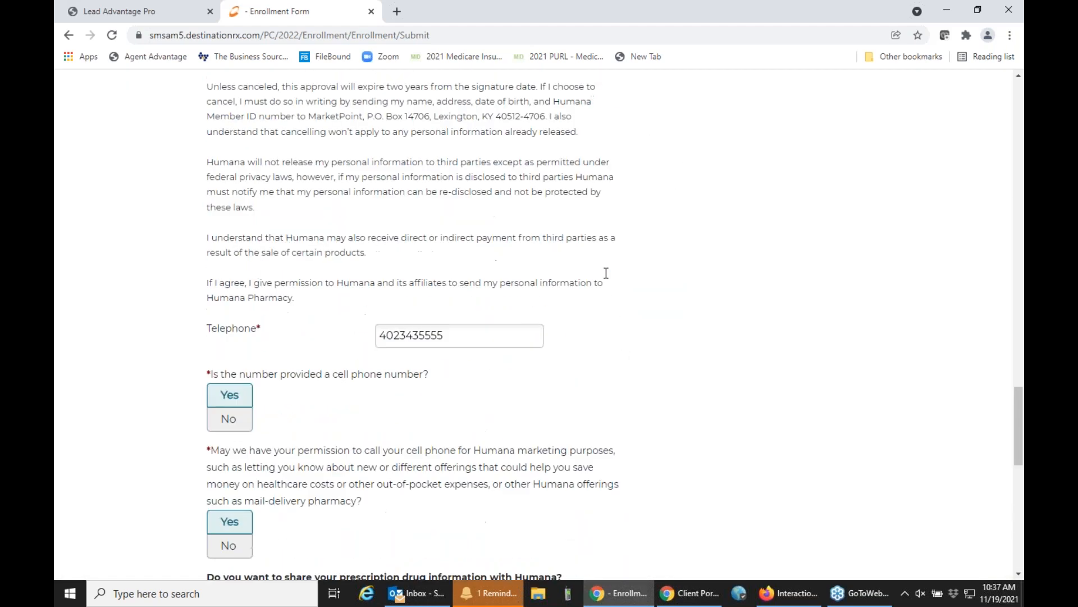
scroll(606, 273, up, 20)
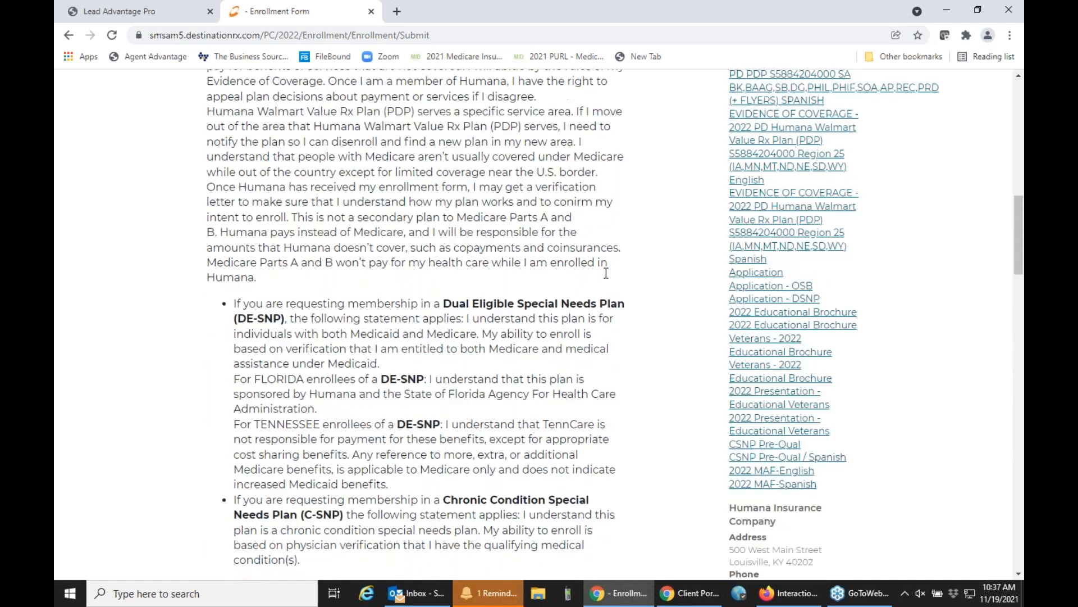
scroll(606, 273, up, 10)
click(434, 323)
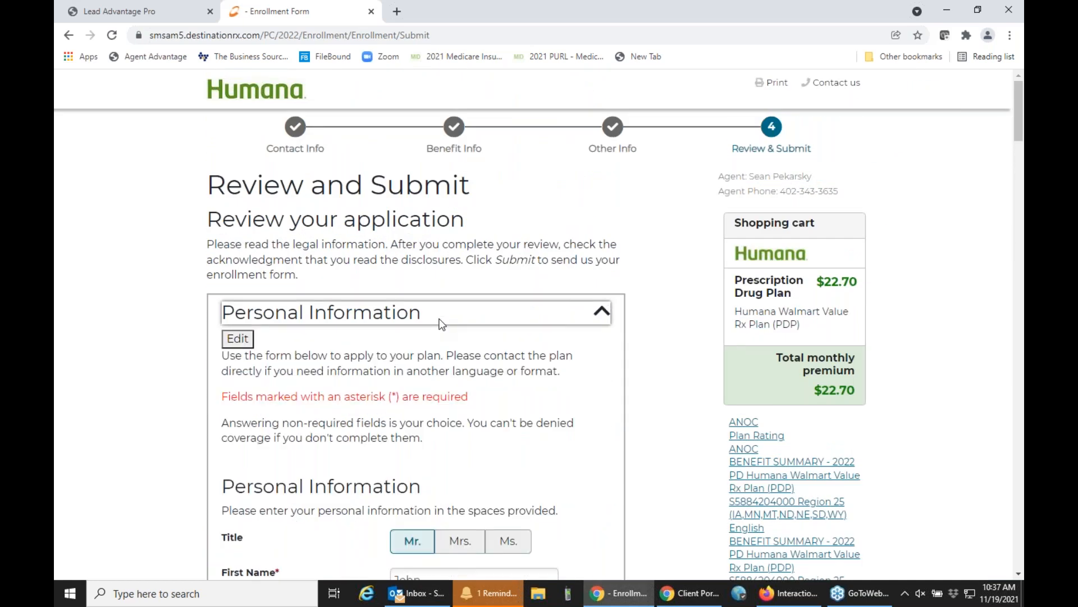
click(442, 323)
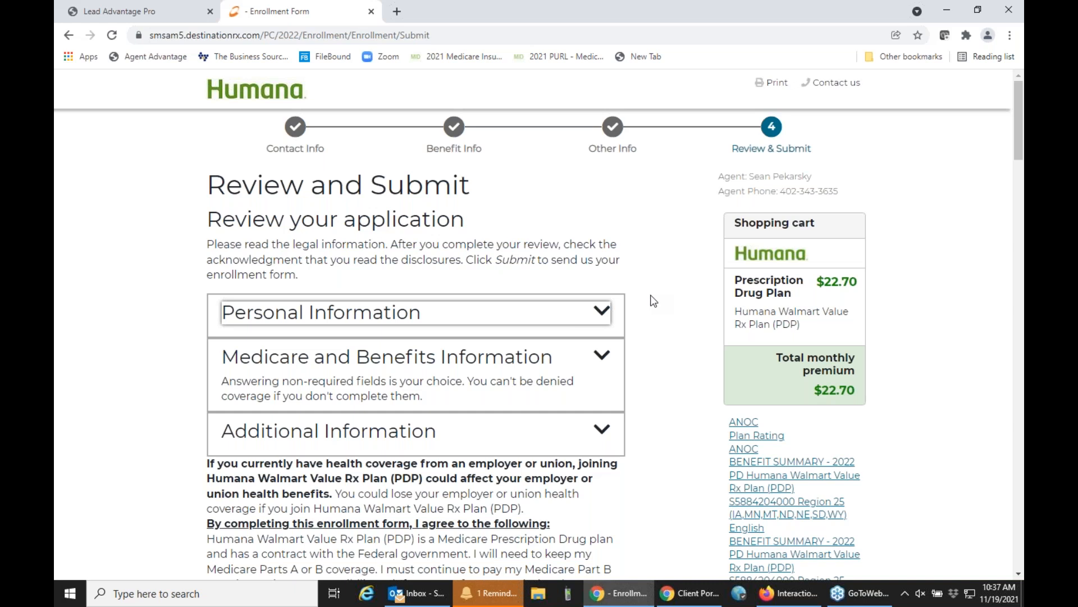
click(168, 10)
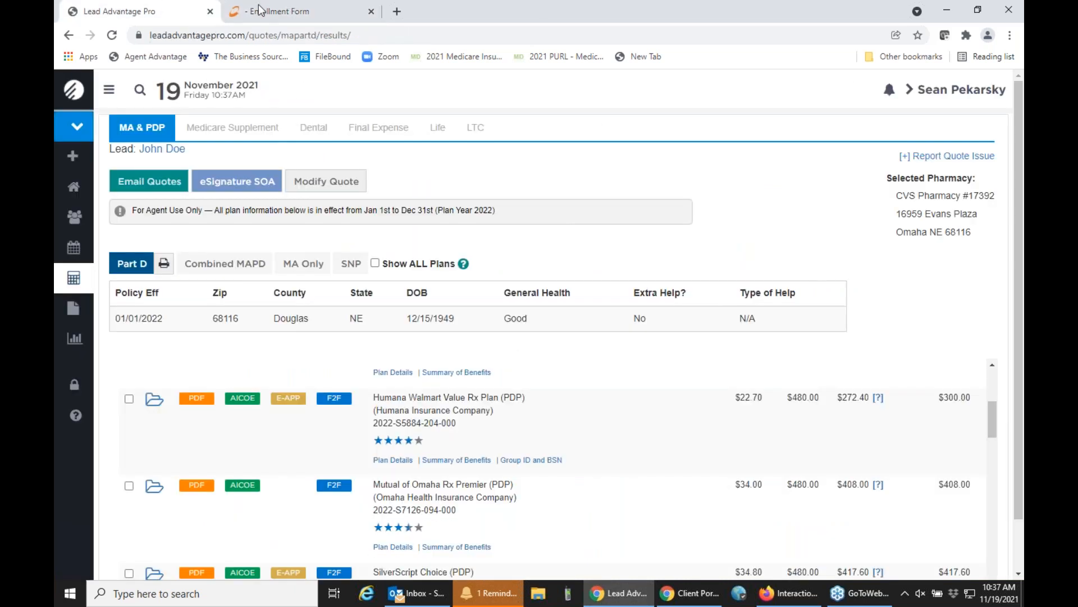
click(371, 12)
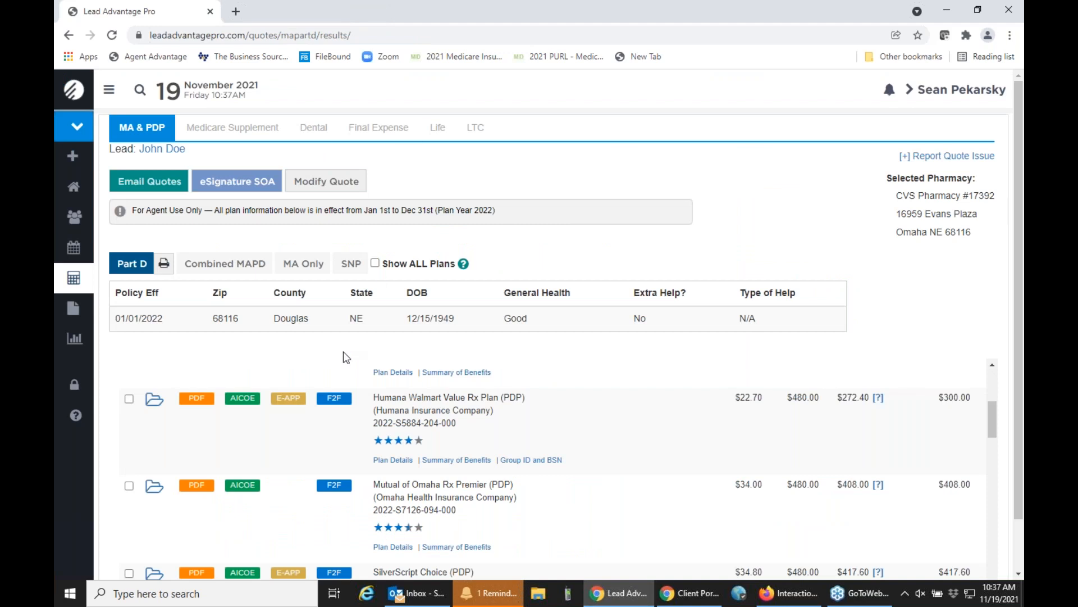
Start a face-to-face enrollment for the Humana Walmart Value Rx Plan on this device with both acknowledgments accepted, and close its form.
click(338, 404)
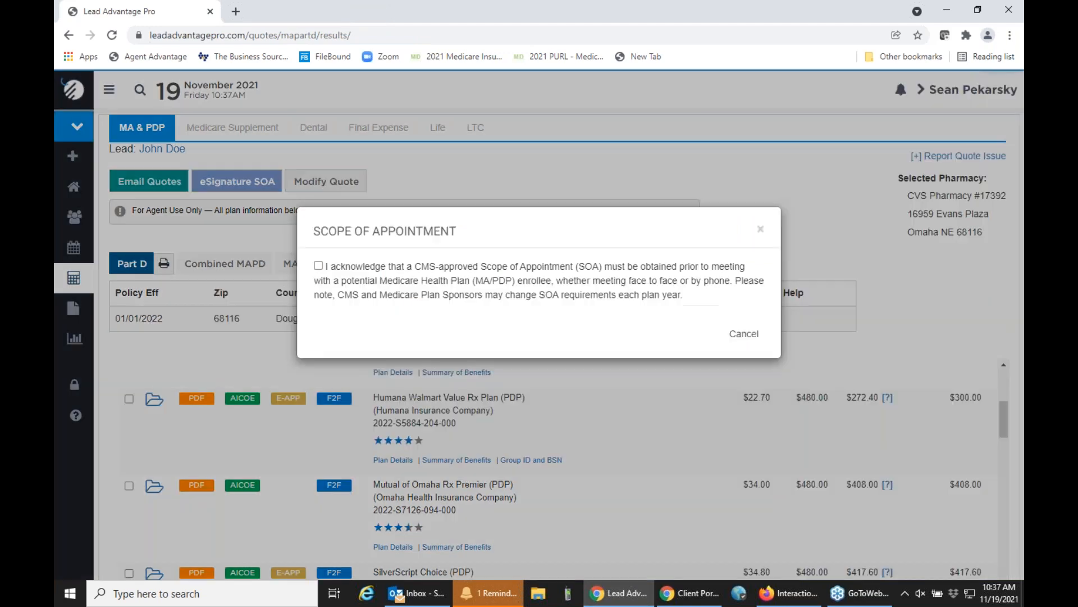
click(318, 265)
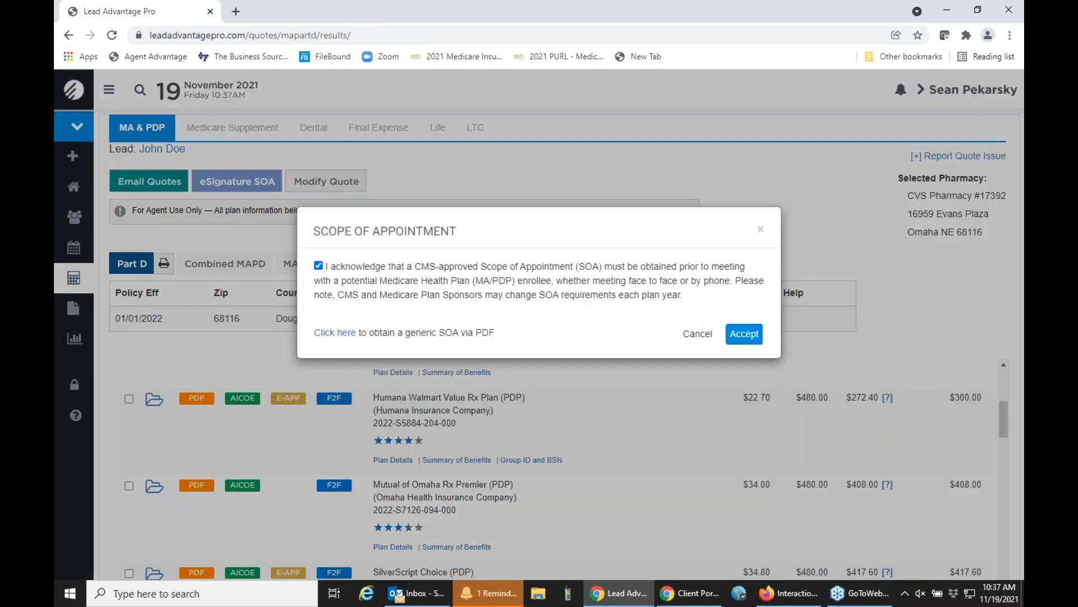
click(744, 335)
click(320, 296)
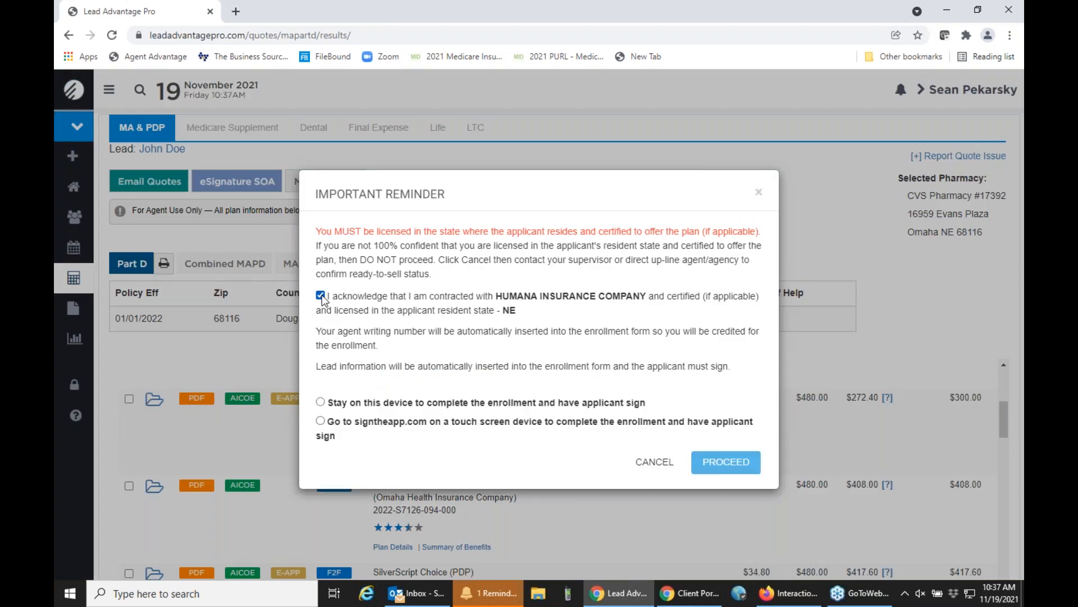
click(320, 401)
click(726, 462)
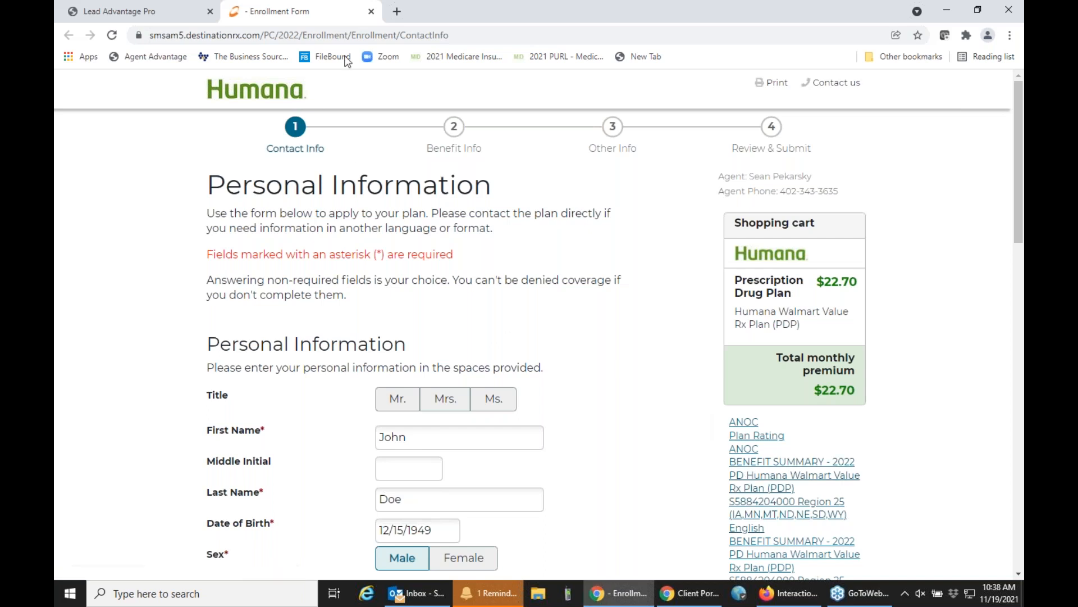
click(371, 11)
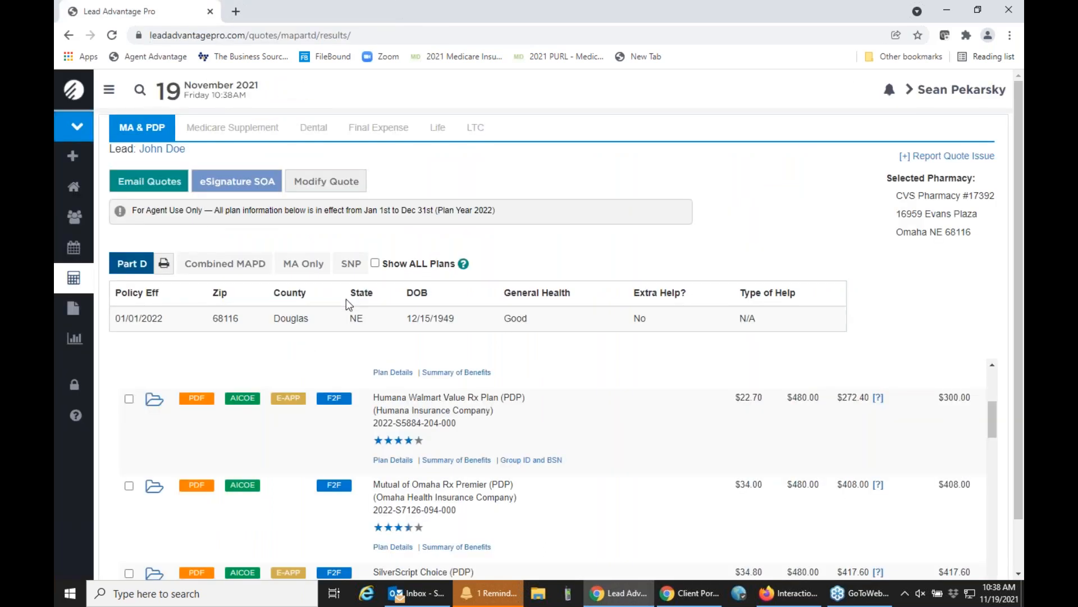
Examine which enrollment methods the other Part D plans in the quote results offer.
scroll(310, 469, down, 4)
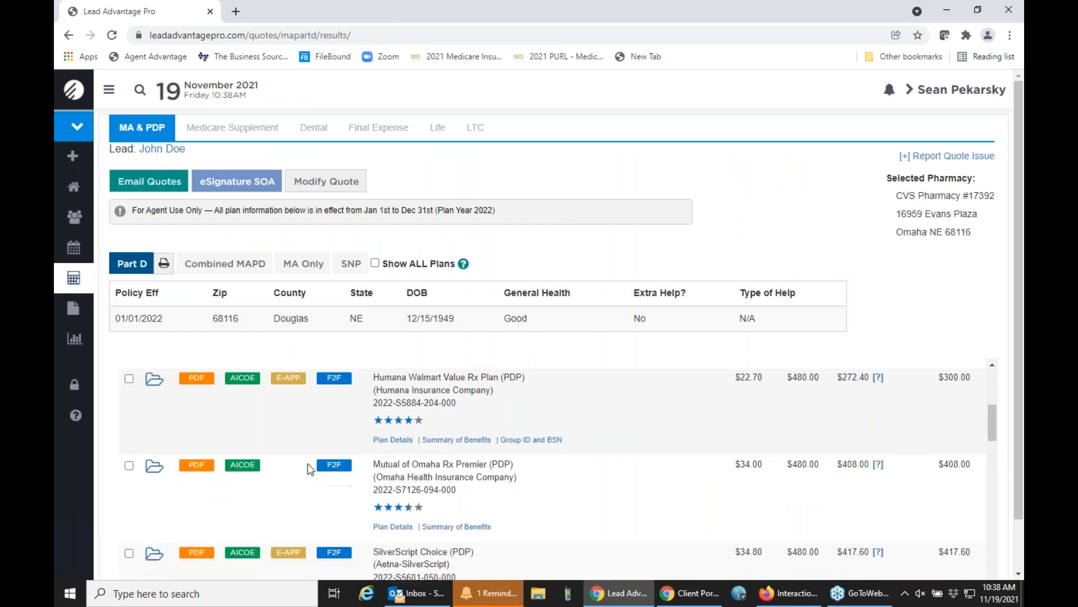
scroll(311, 469, down, 7)
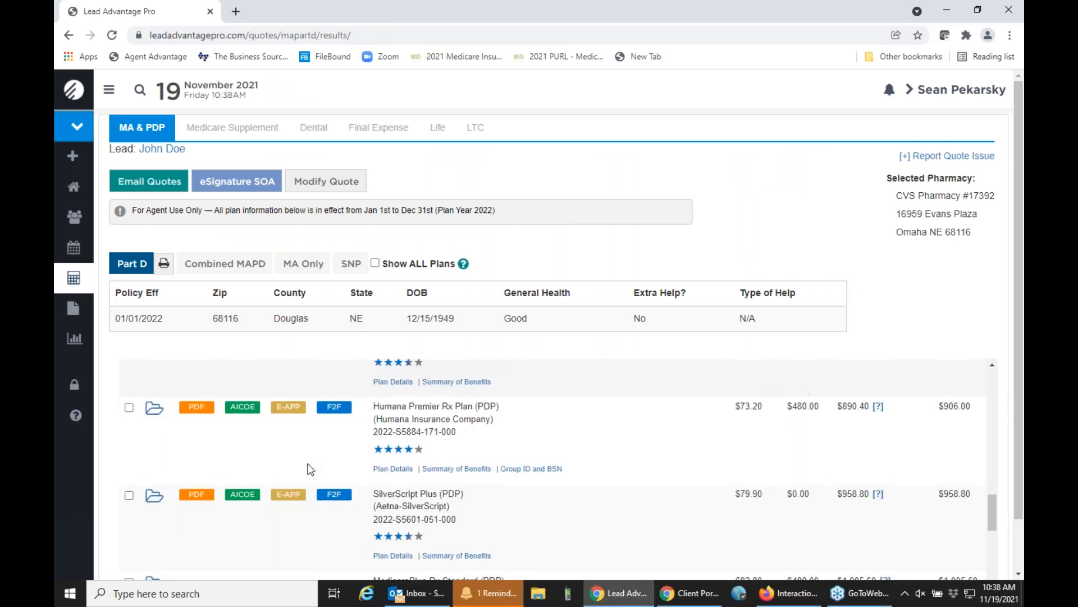
scroll(310, 470, down, 6)
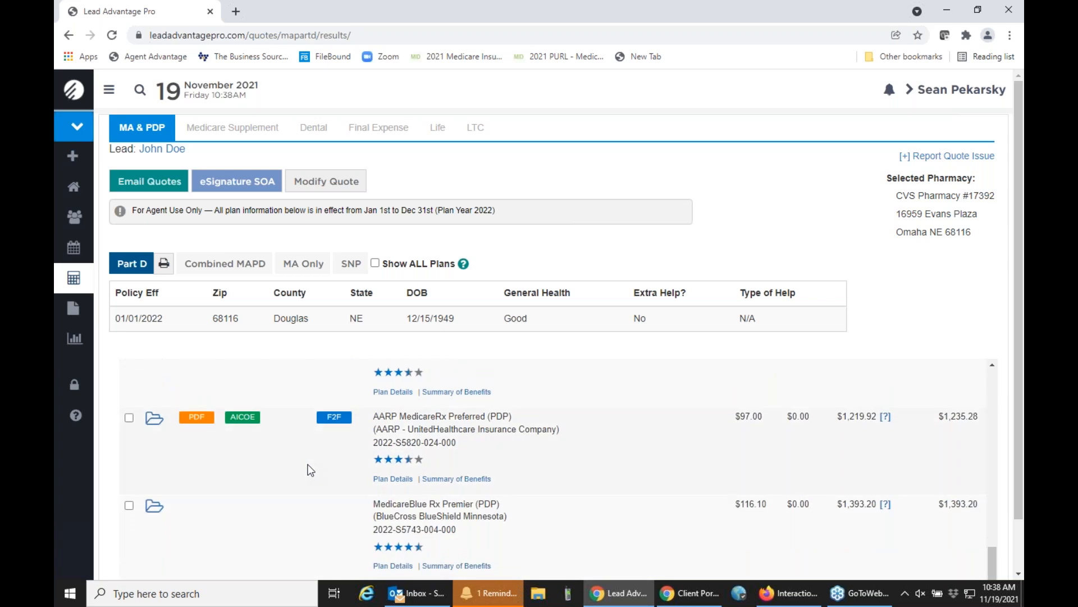
scroll(310, 470, up, 4)
scroll(311, 470, up, 1)
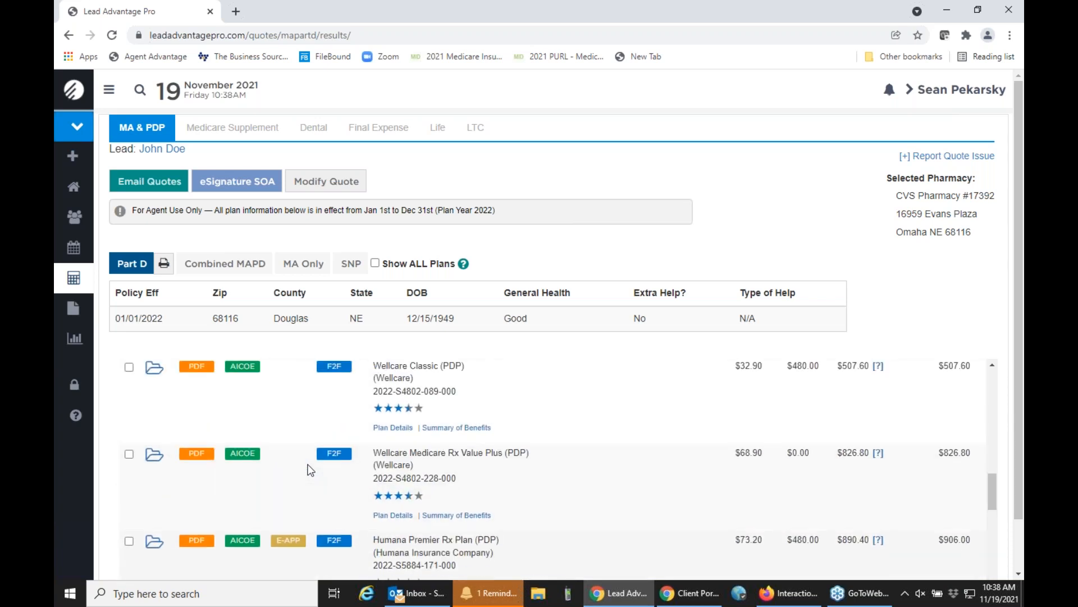
Leave the Part D quote results, expand the navigation labels, and open the Medicare forms search.
scroll(310, 470, up, 3)
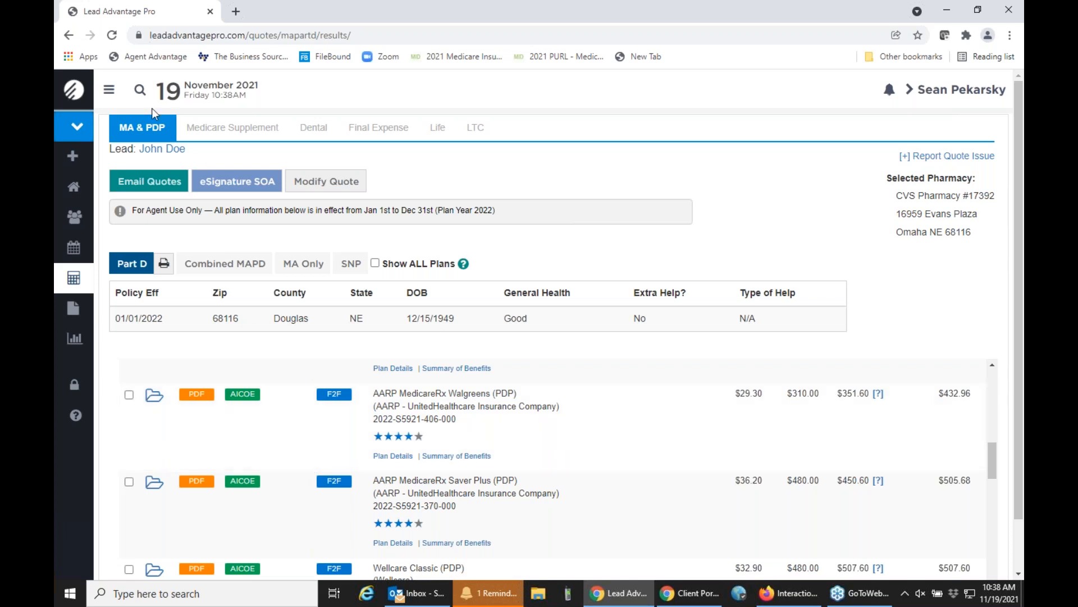
click(109, 91)
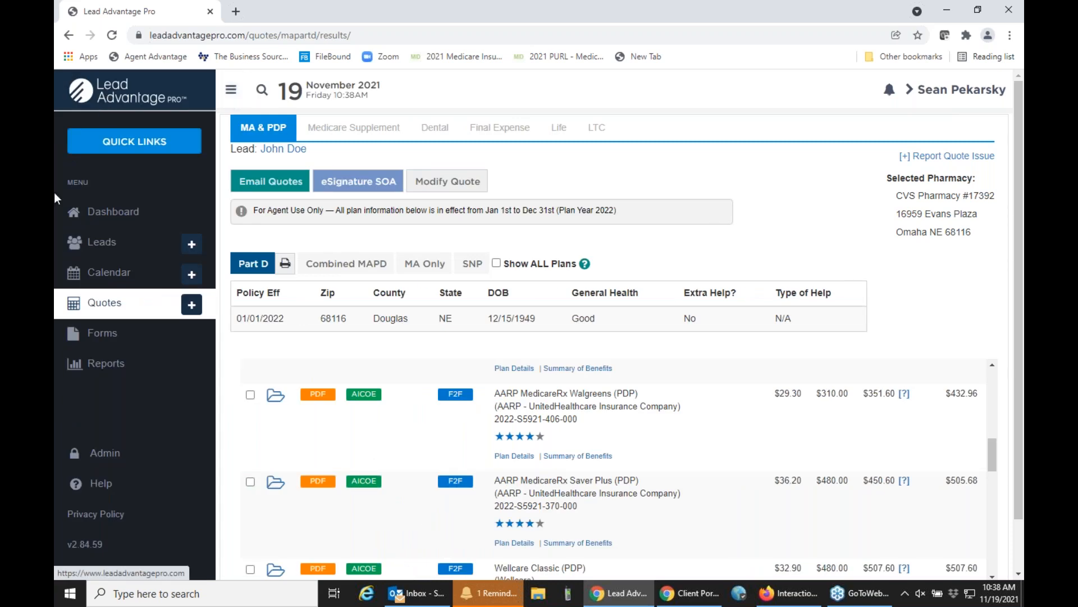
click(134, 341)
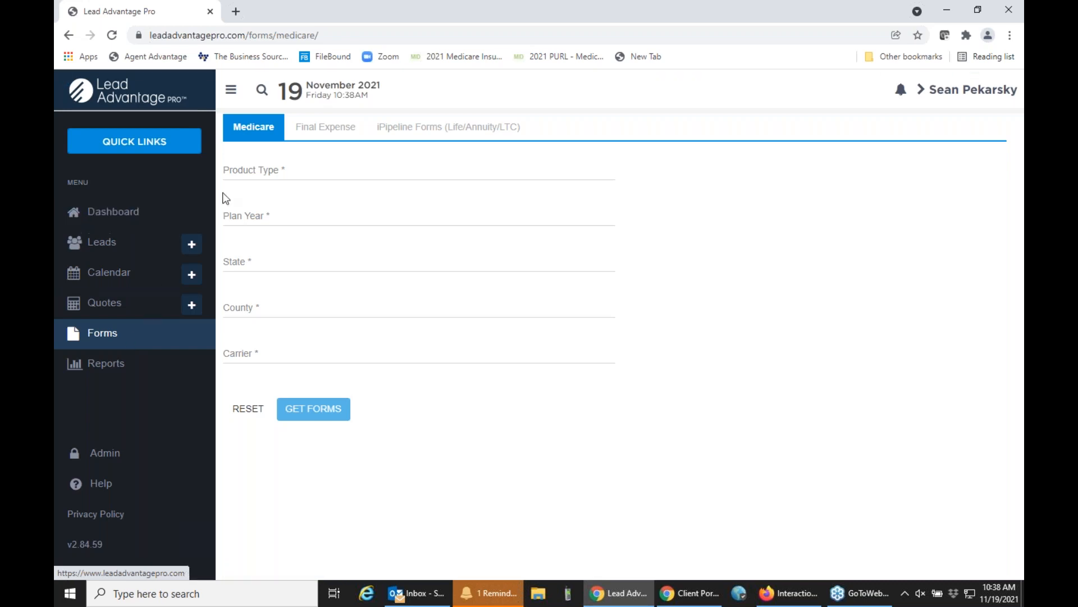
Retrieve the Medicare Part D forms for plan year 2022, state Arizona and carrier Aetna-SilverScript.
click(272, 174)
click(296, 225)
click(292, 219)
click(276, 257)
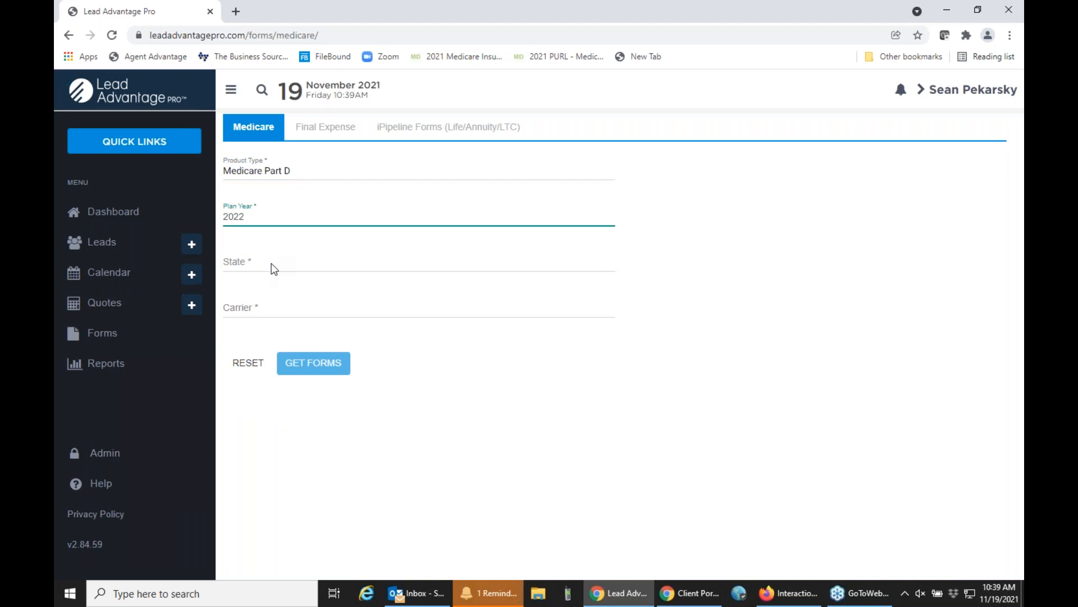
click(273, 264)
click(265, 314)
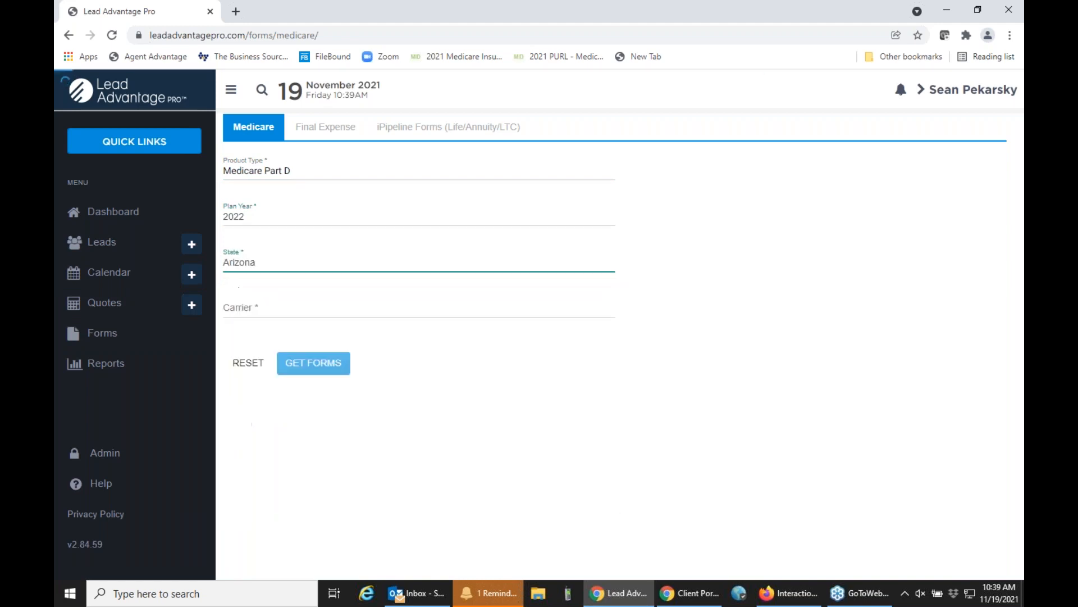
click(268, 312)
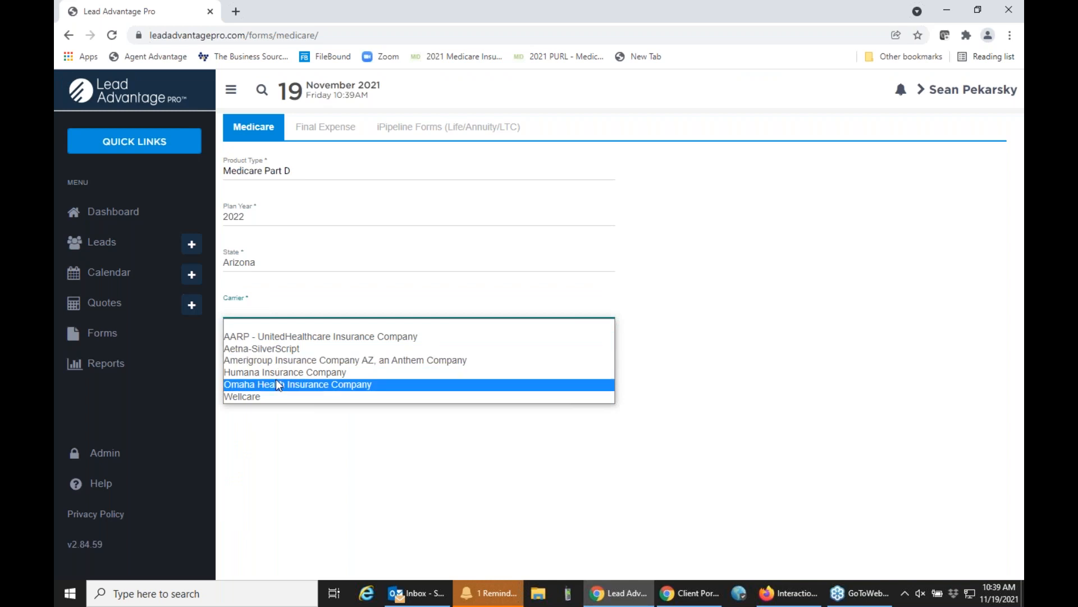
click(272, 349)
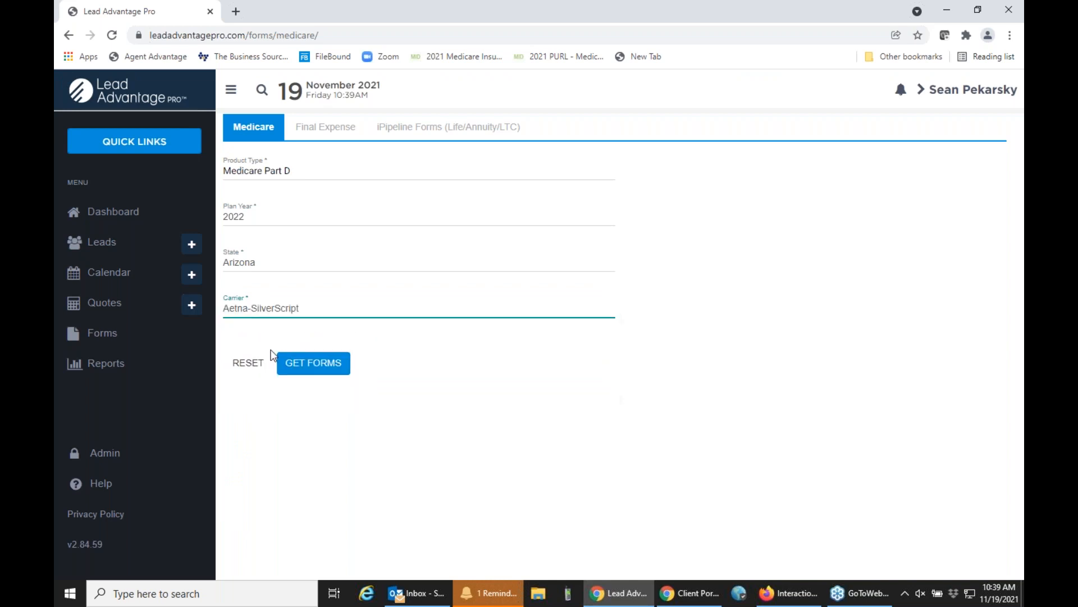
click(298, 365)
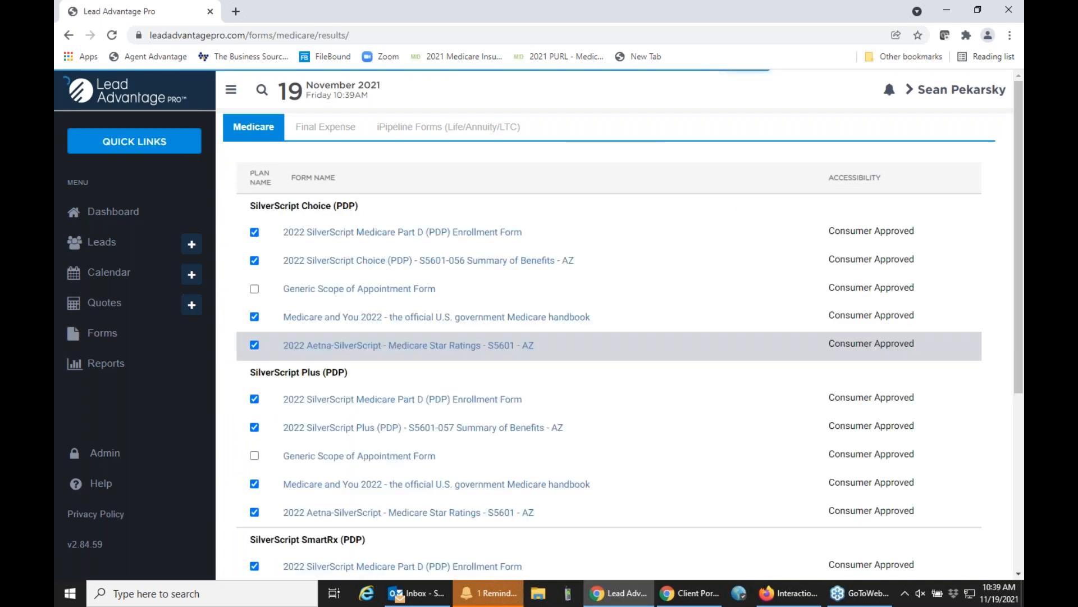
View the 2022 SilverScript Medicare Part D (PDP) Enrollment Form for SilverScript Choice, and return to the Lead Advantage Pro dashboard.
click(391, 244)
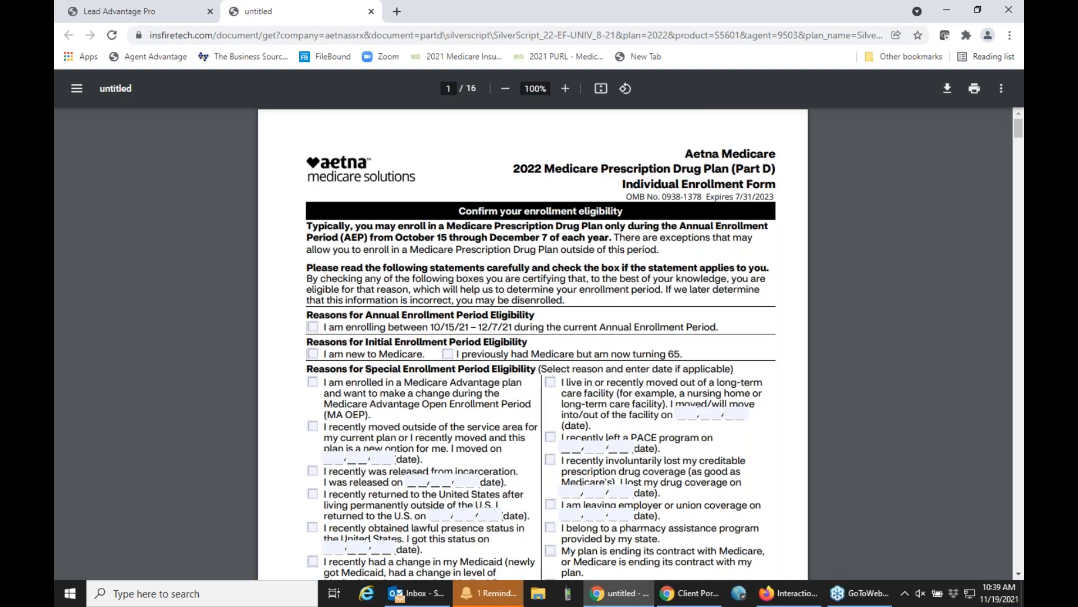
click(87, 6)
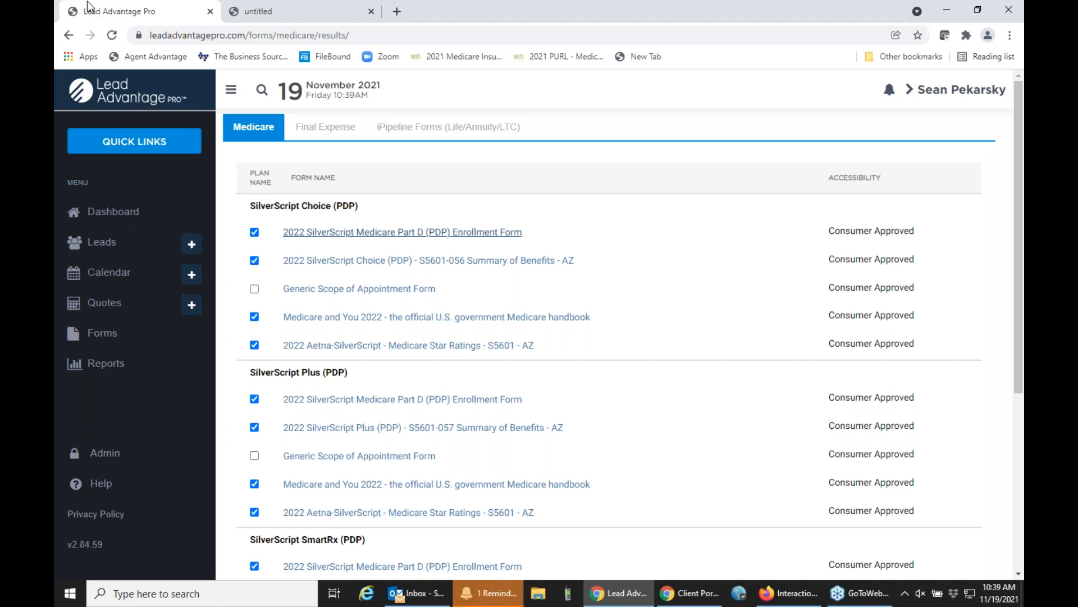
click(120, 215)
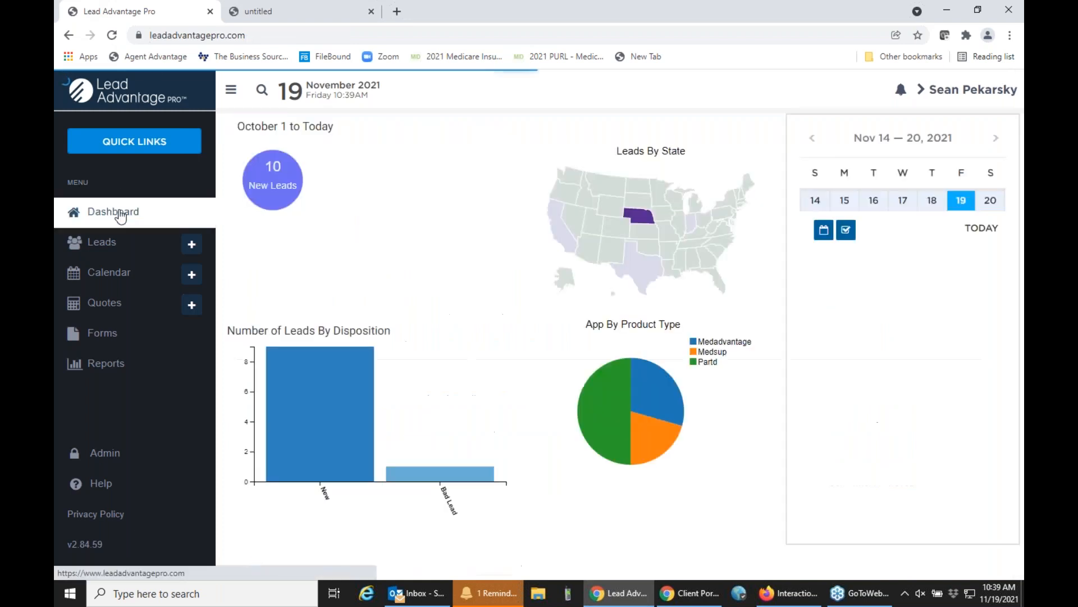